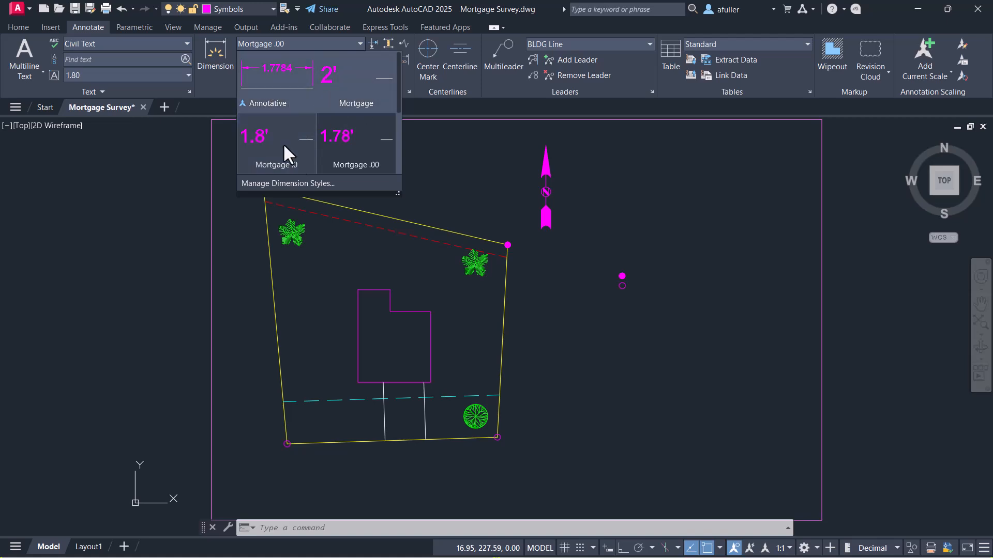
Review the available dimension styles, from Annotative through the Mortgage variants to Standard, keeping the current style
scroll(310, 146, "down", 2)
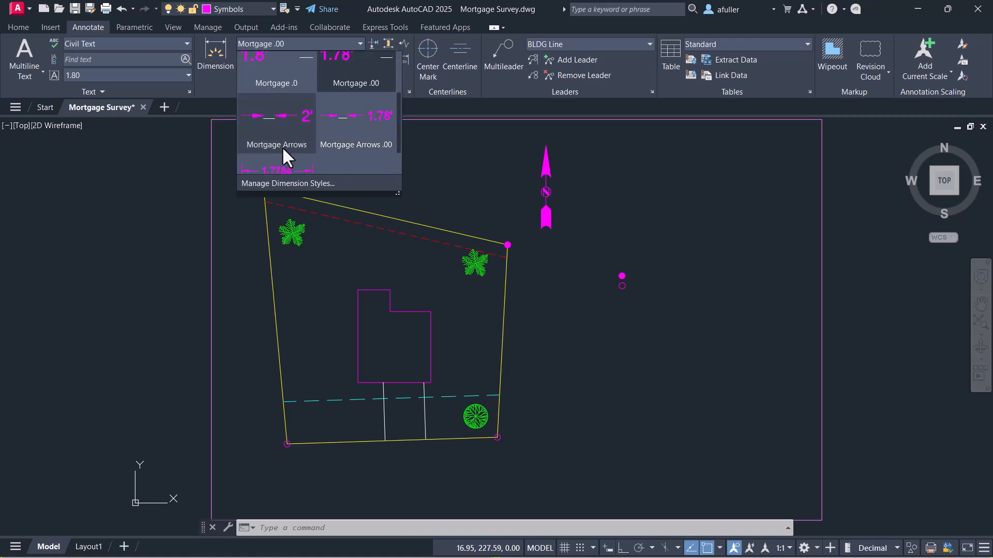
scroll(279, 145, "down", 1)
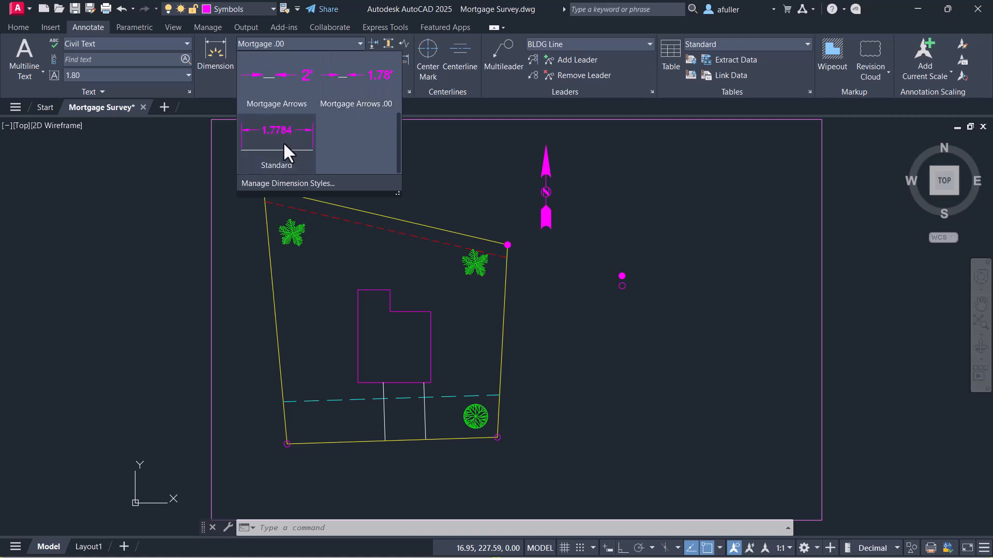
scroll(277, 147, "up", 1)
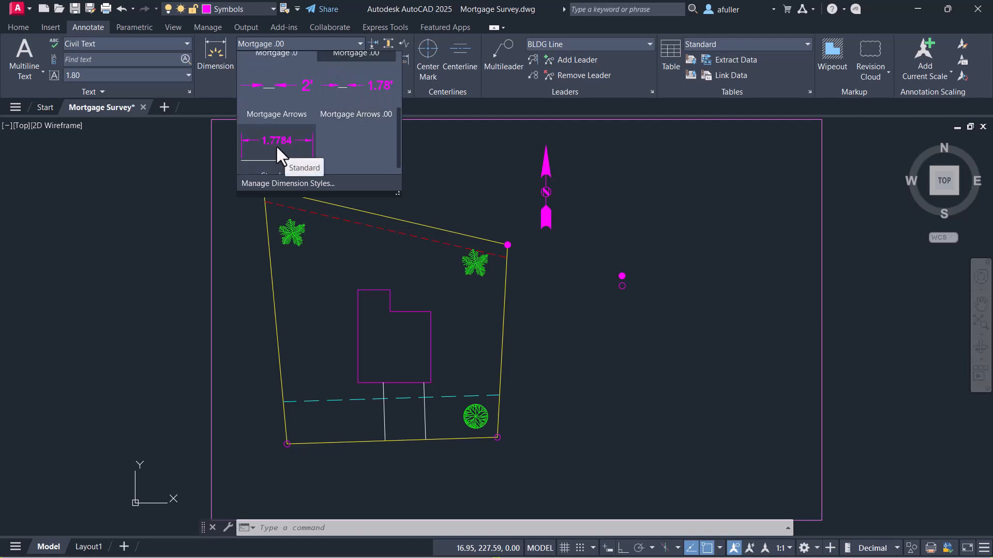
scroll(276, 147, "up", 2)
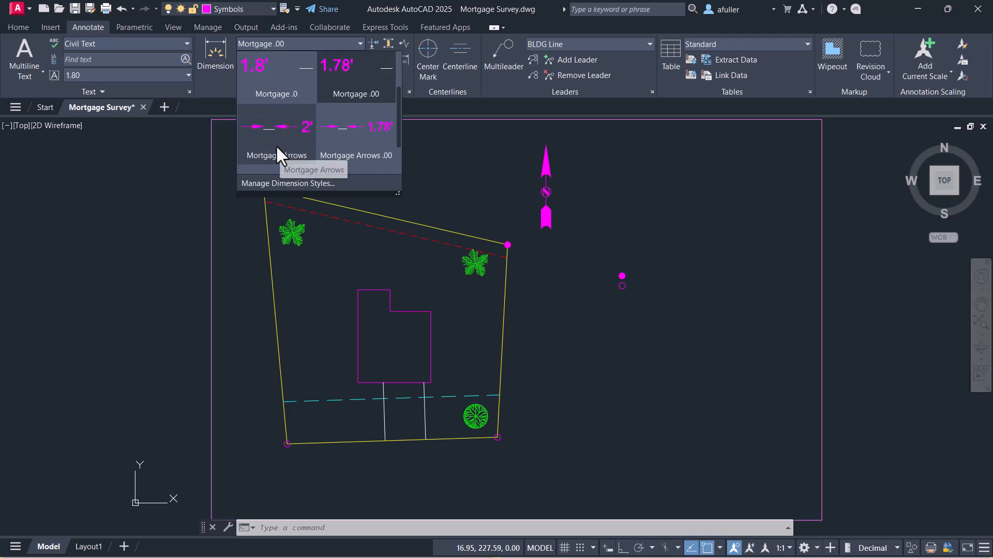
scroll(277, 150, "up", 3)
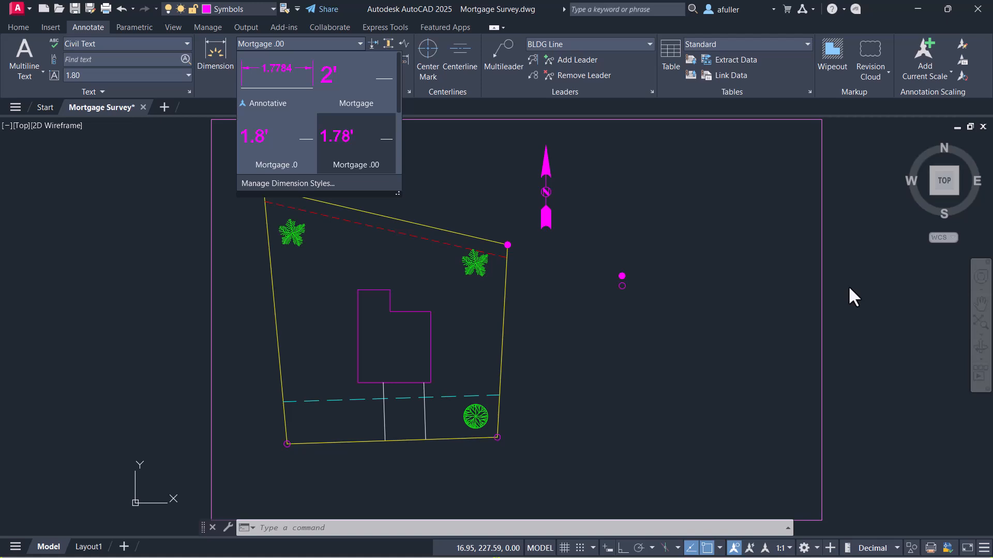
left_click(865, 321)
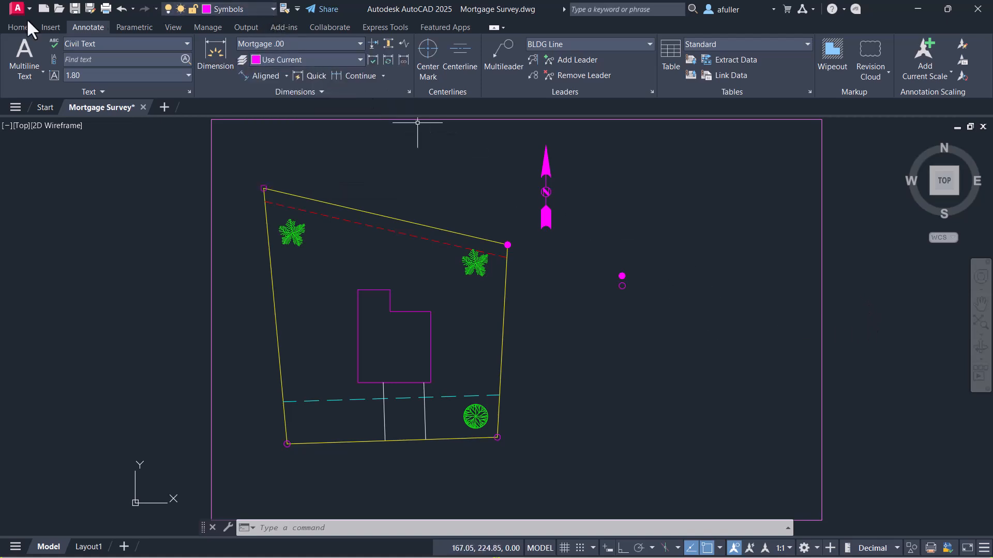
Make Dimensions the current layer and enable the Perpendicular object snap
left_click(272, 9)
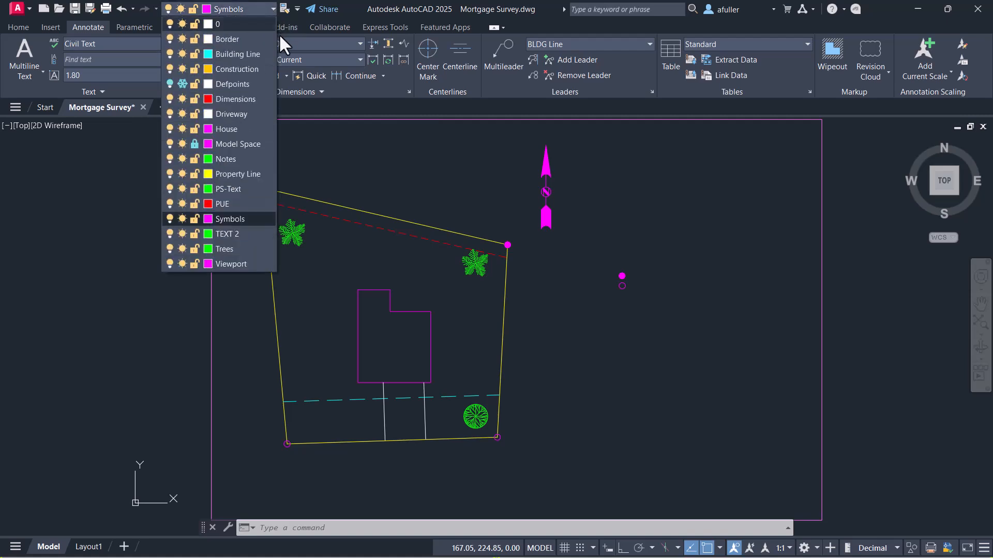
left_click(237, 99)
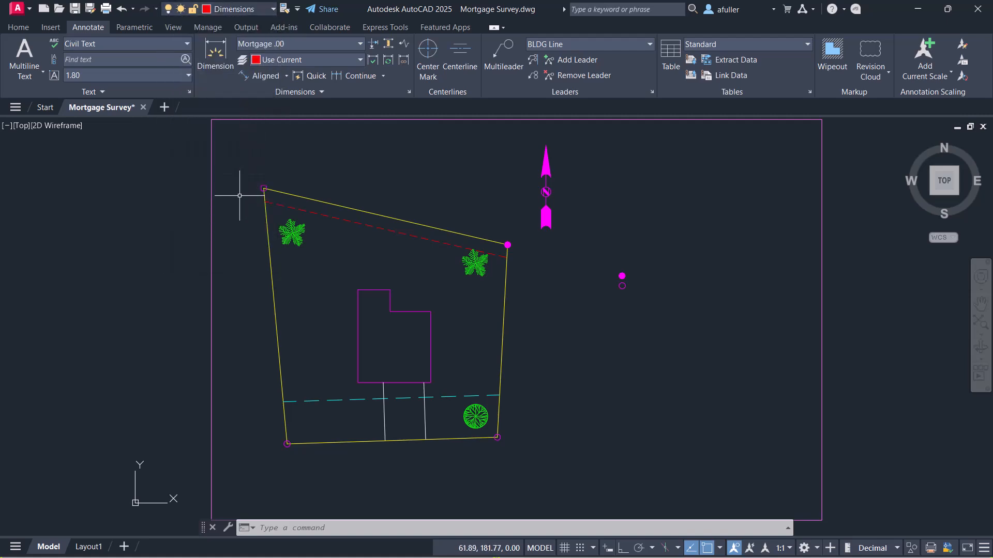
left_click(720, 548)
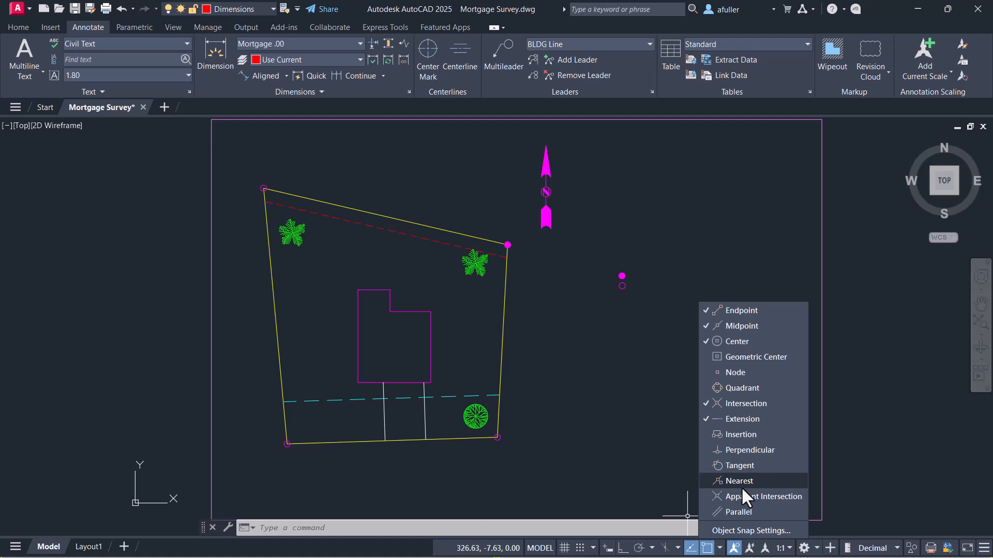
left_click(736, 451)
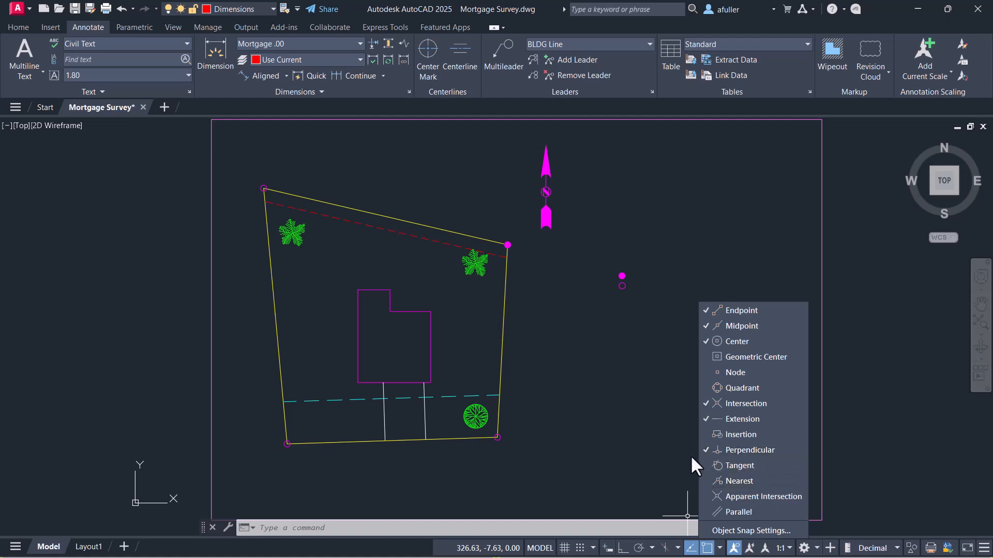
left_click(630, 449)
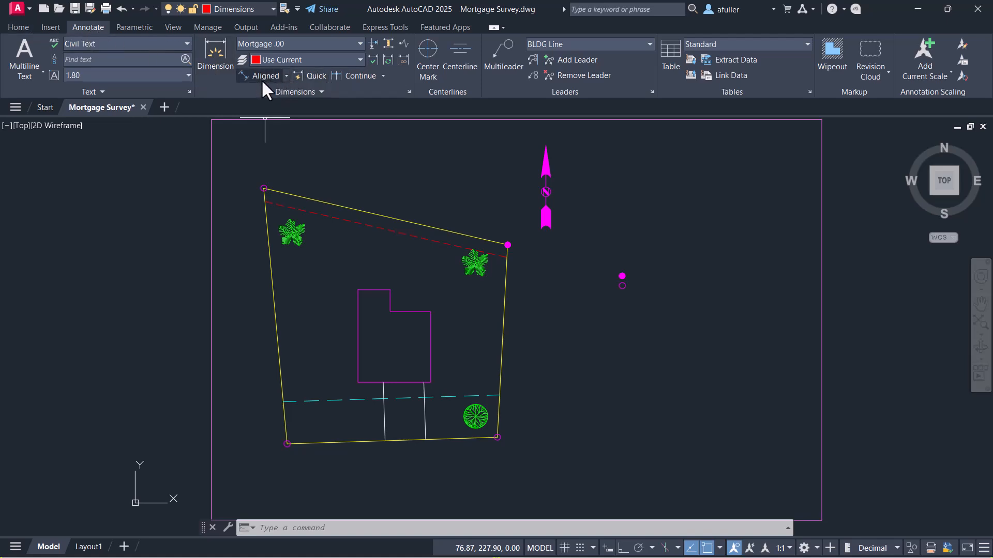
Add an aligned dimension to the south property line by selecting the line, placing the text just outside the lot
left_click(286, 76)
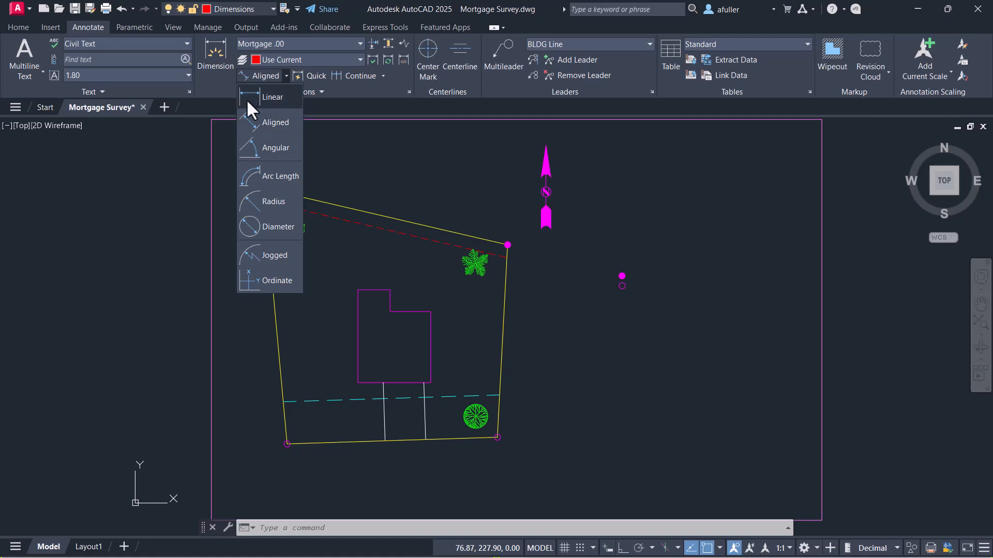
left_click(273, 122)
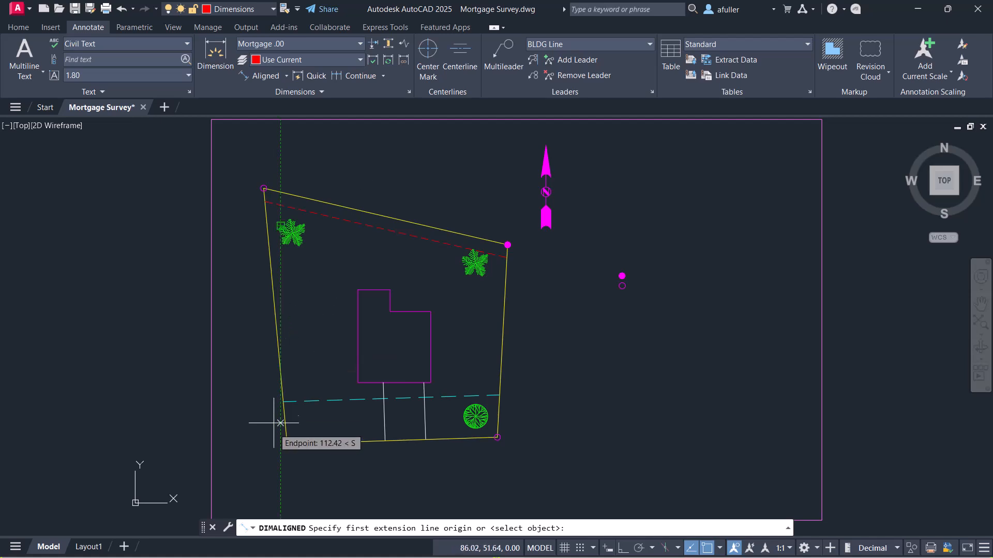
scroll(285, 444, "up", 7)
scroll(313, 351, "up", 9)
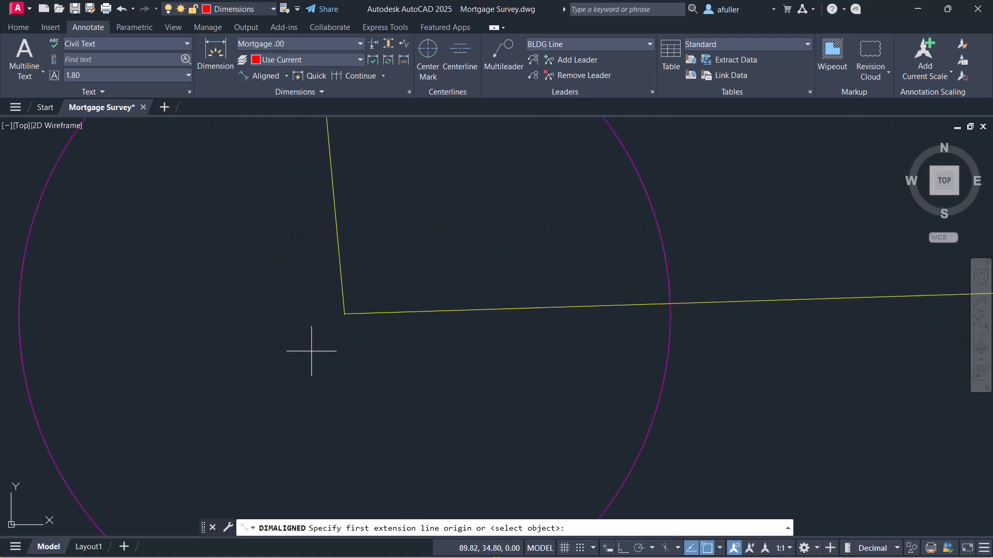
scroll(376, 313, "down", 10)
scroll(445, 369, "down", 6)
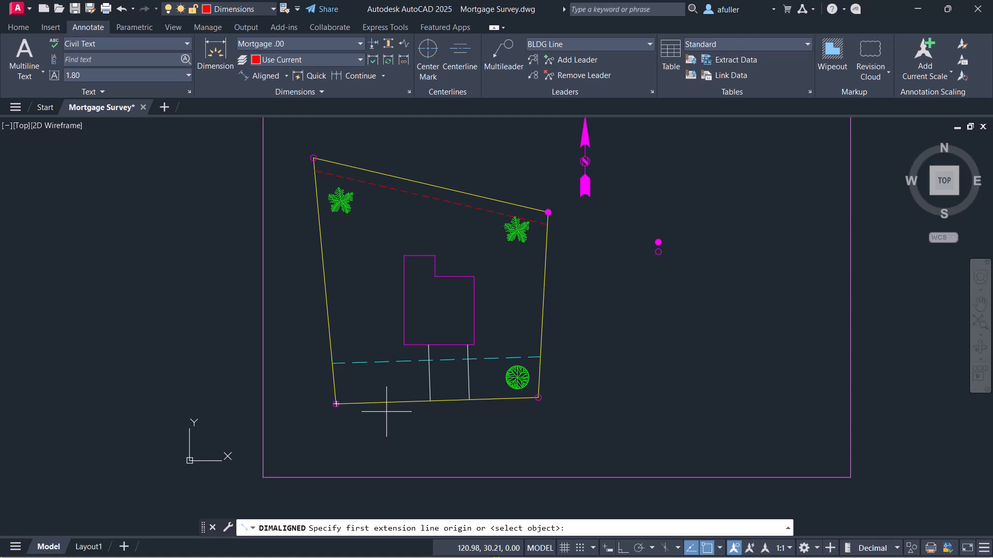
key("Return")
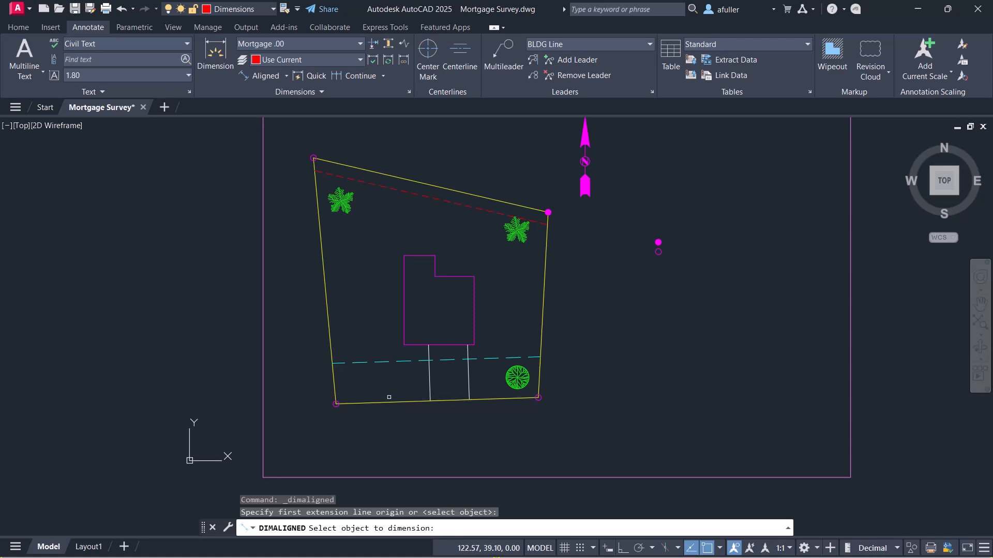
left_click(392, 402)
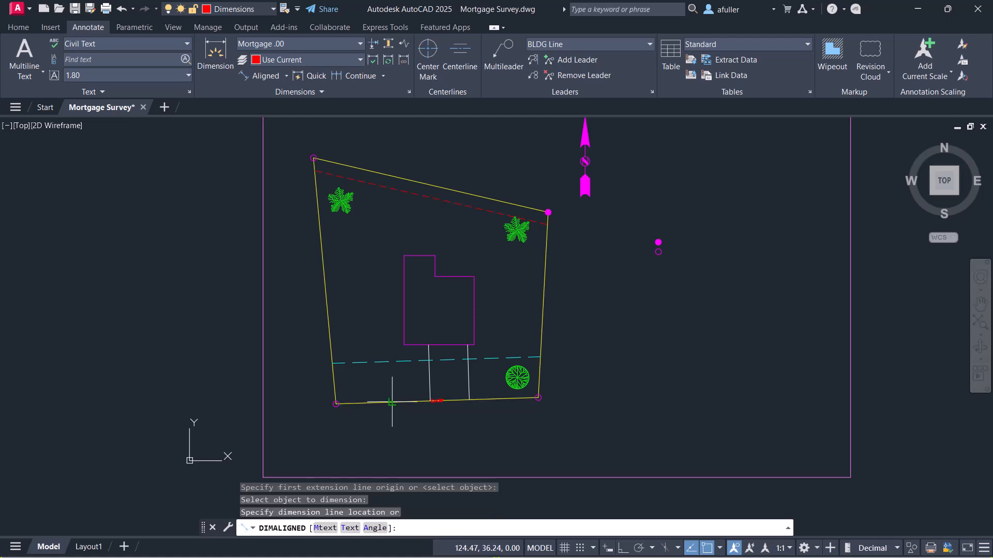
scroll(402, 417, "up", 6)
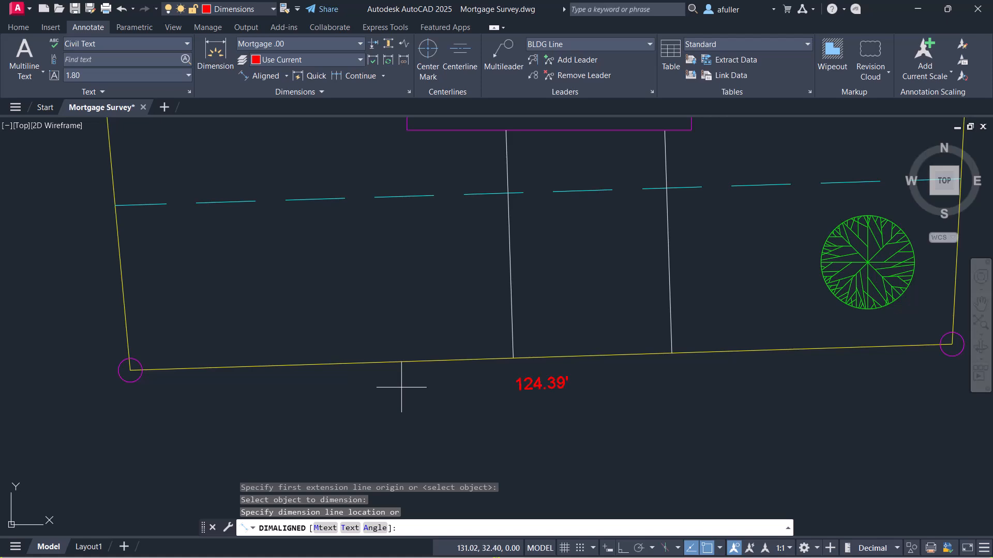
left_click(403, 386)
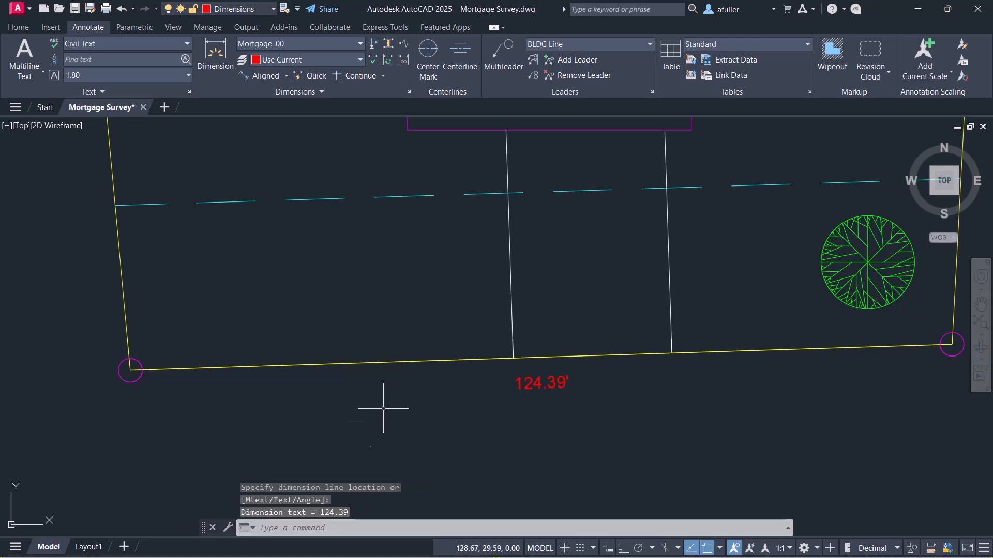
Open the south property line's dimension text and insert S88 with a degree symbol before the length
left_click(520, 383)
double_click(520, 383)
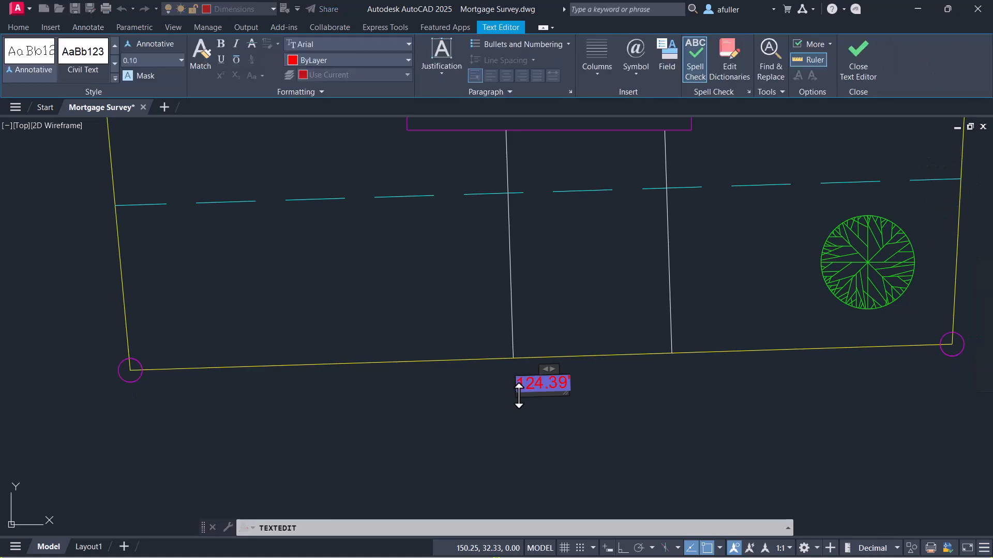
type("N")
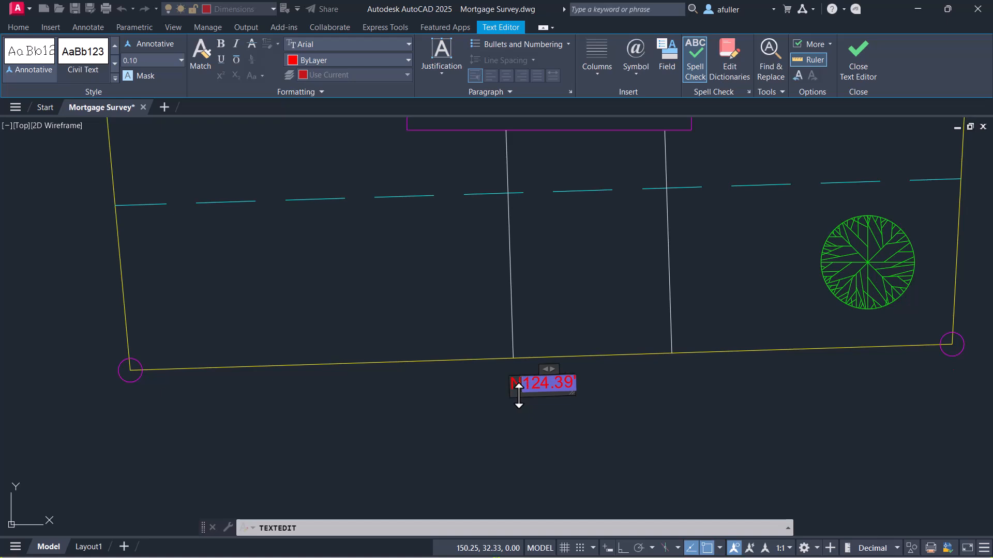
key("BackSpace")
type("S88")
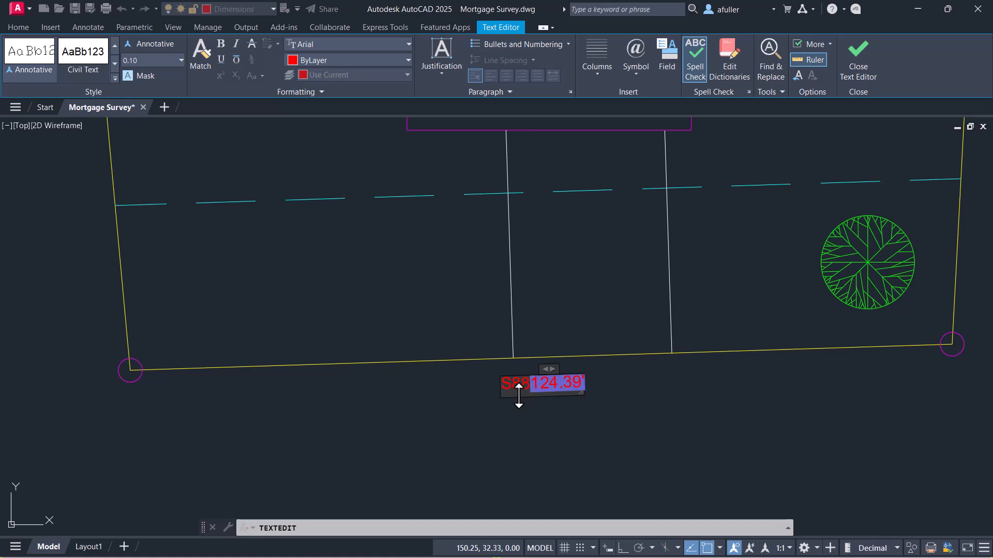
left_click(637, 74)
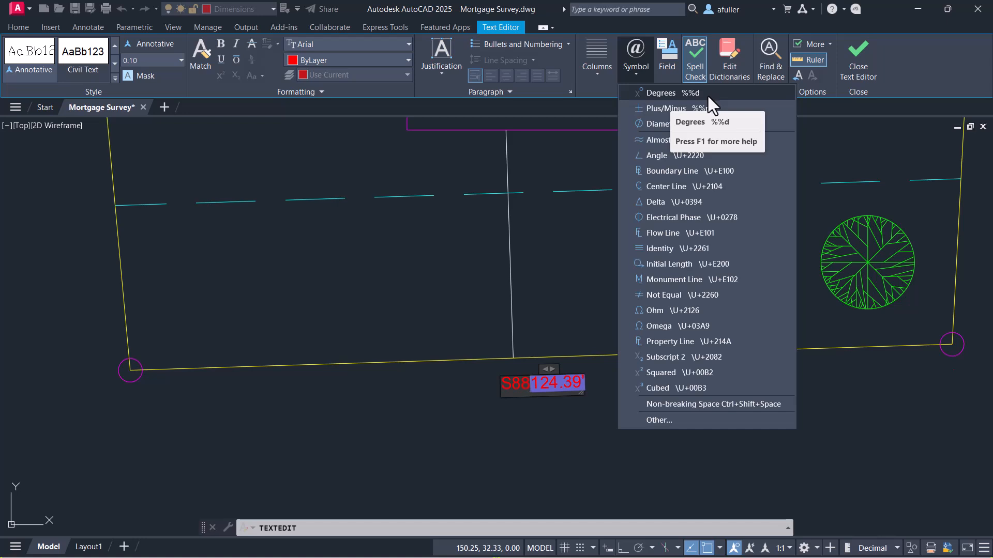
left_click(708, 93)
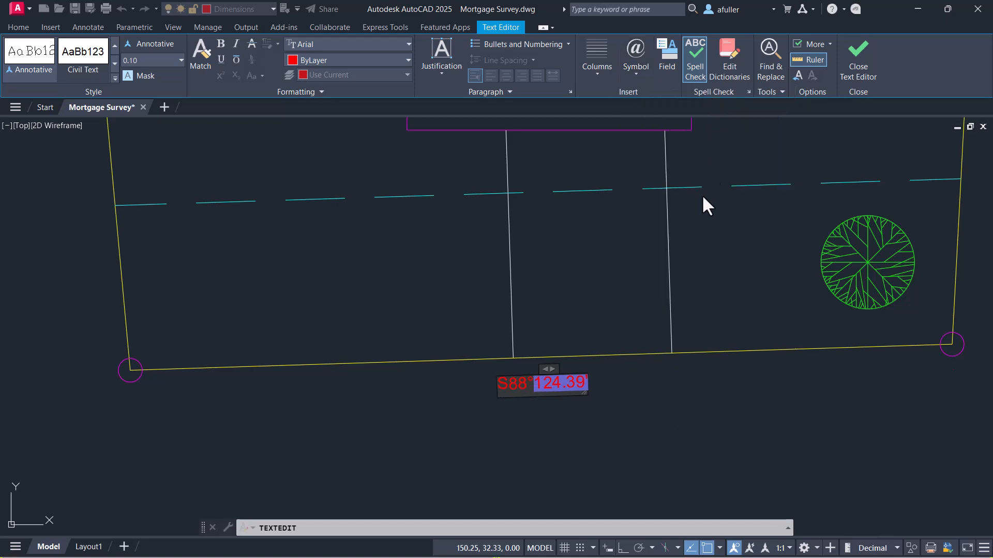
Complete the south line's bearing with 10'54"W, separate it from the length with spaces, and finish the text edit
type("10")
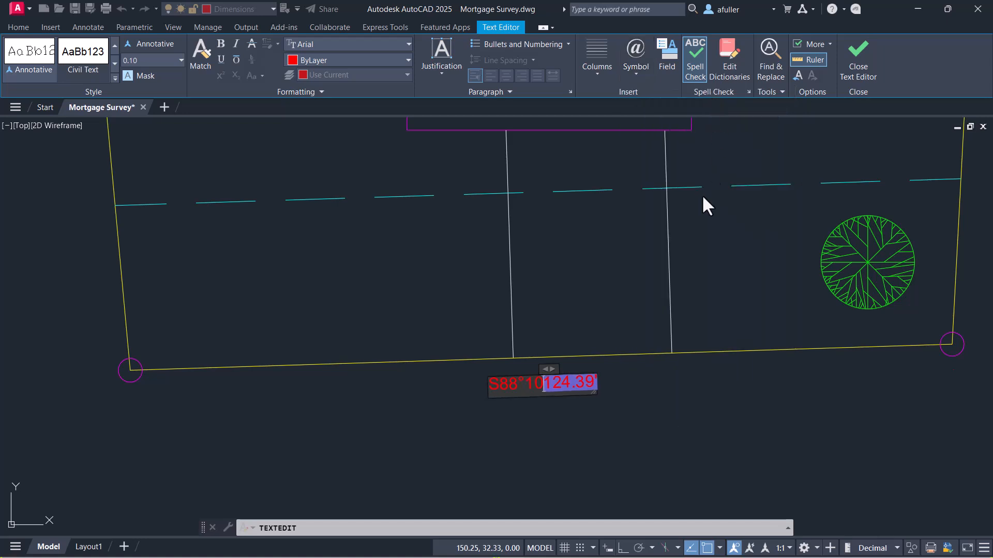
type("'54\"")
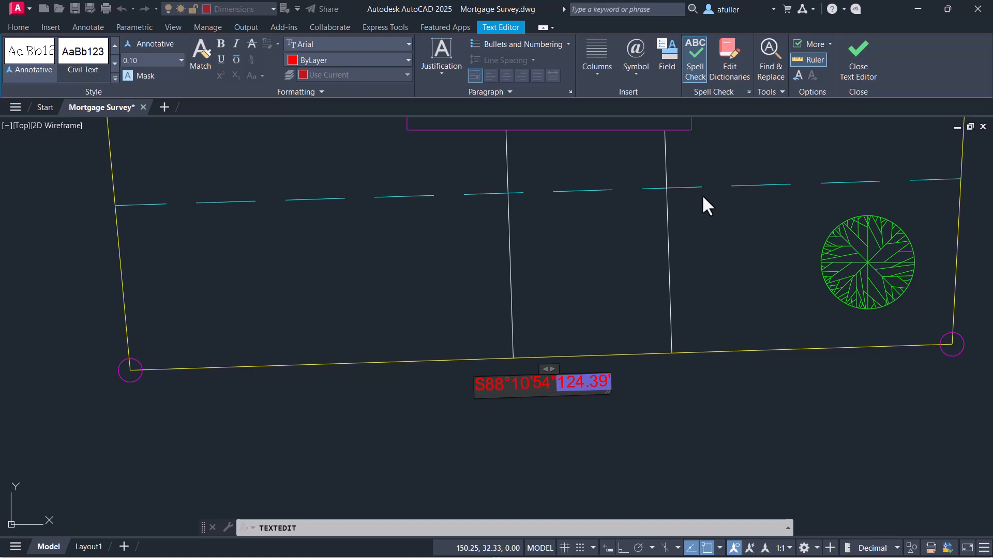
type("W")
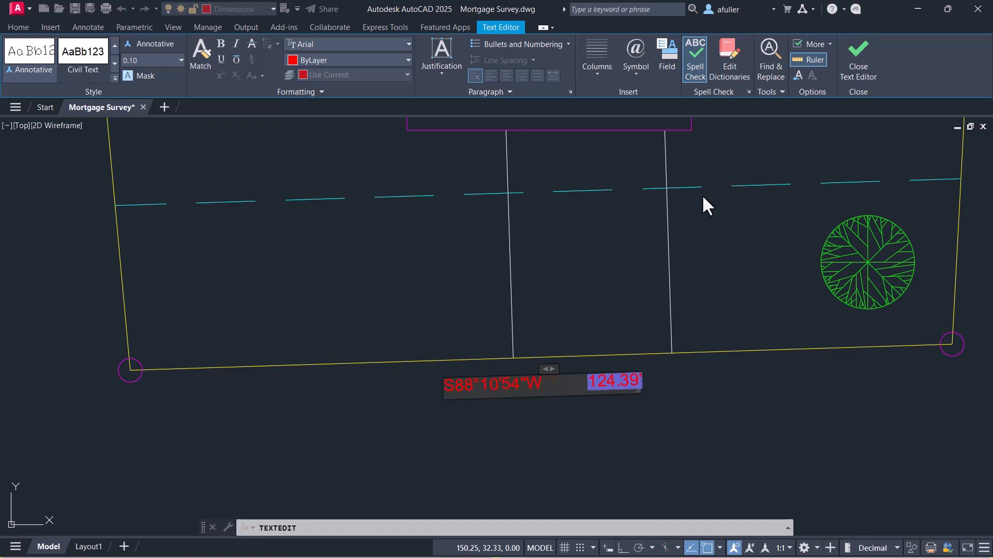
left_click(652, 349)
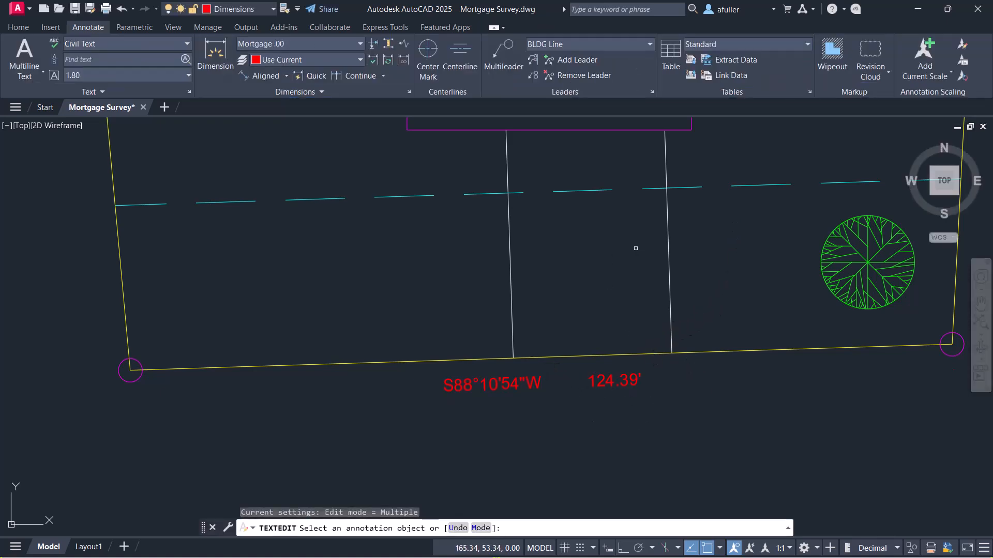
scroll(637, 333, "down", 3)
middle_click_drag(636, 333, 499, 404)
middle_click_drag(606, 291, 596, 298)
key("Return")
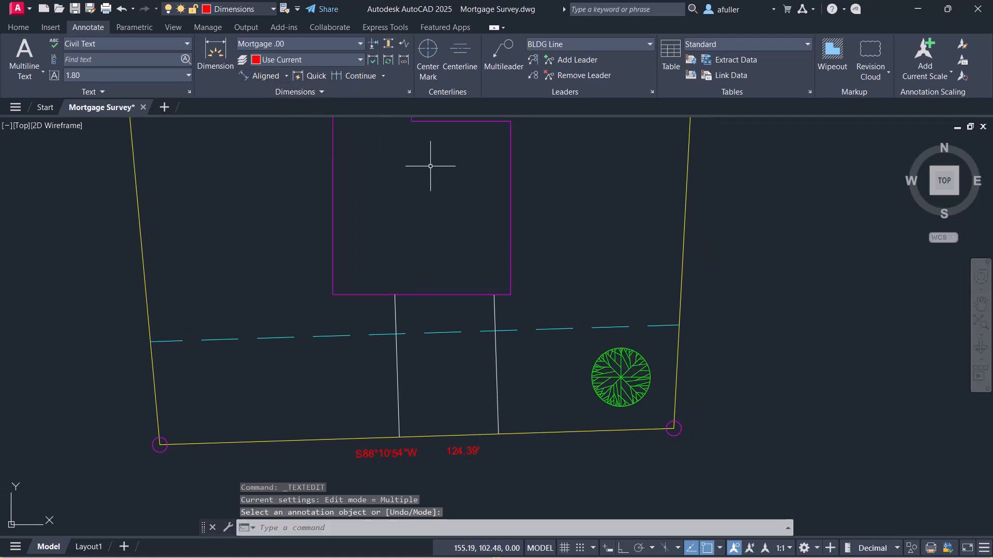
key("Return")
scroll(538, 236, "down", 3)
middle_click_drag(539, 237, 512, 332)
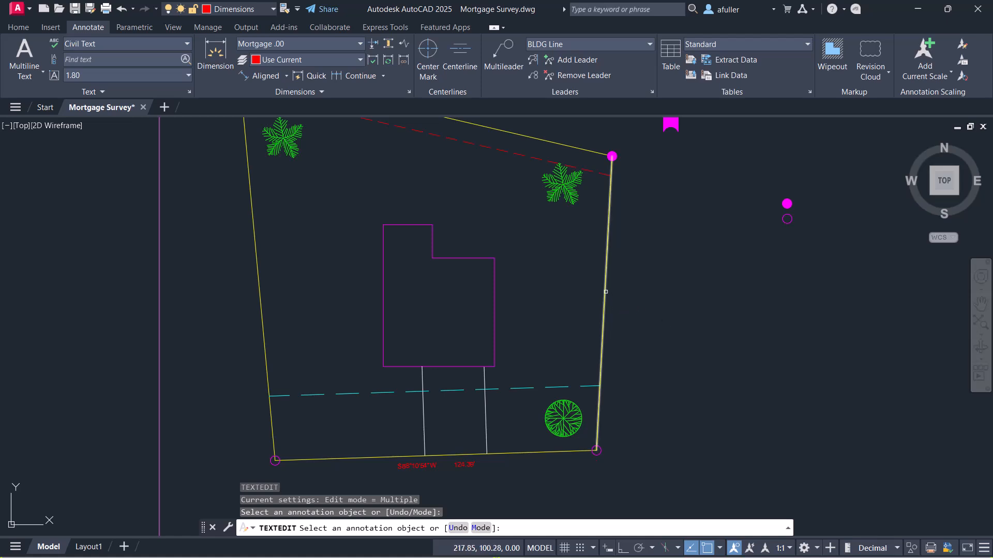
left_click(605, 291)
key("Escape")
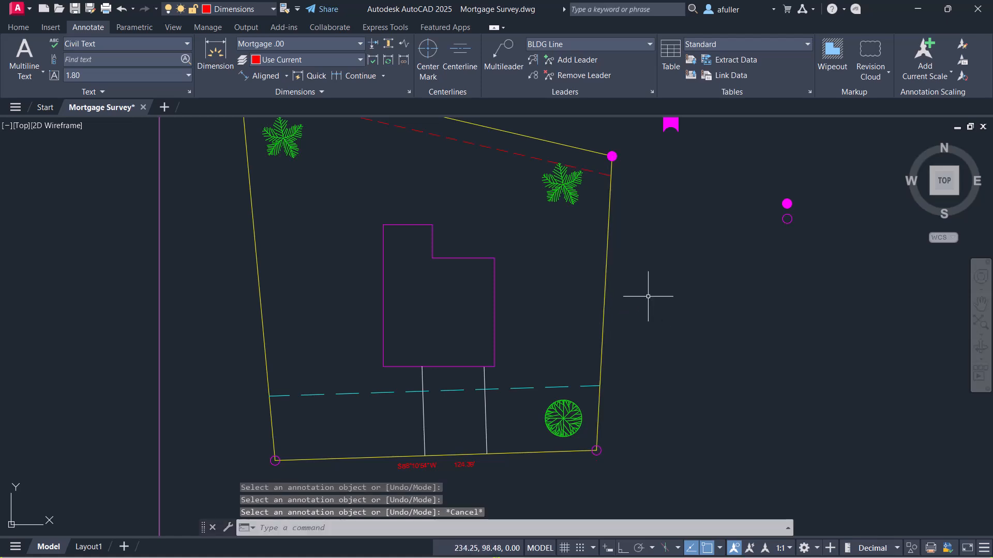
Add an aligned dimension to the east property line by selecting the line, placing the text just outside the lot
left_click(261, 77)
key("Return")
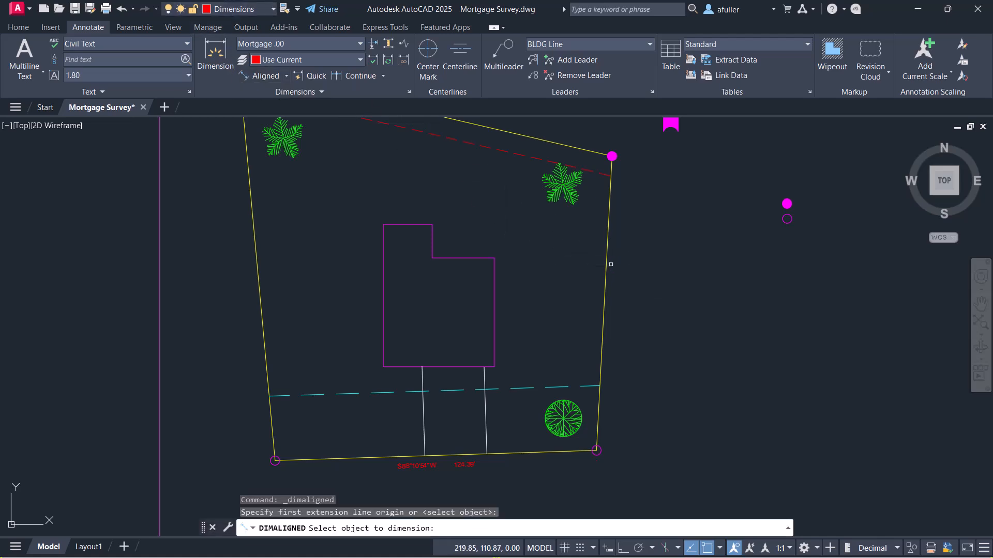
left_click(610, 264)
scroll(610, 278, "up", 4)
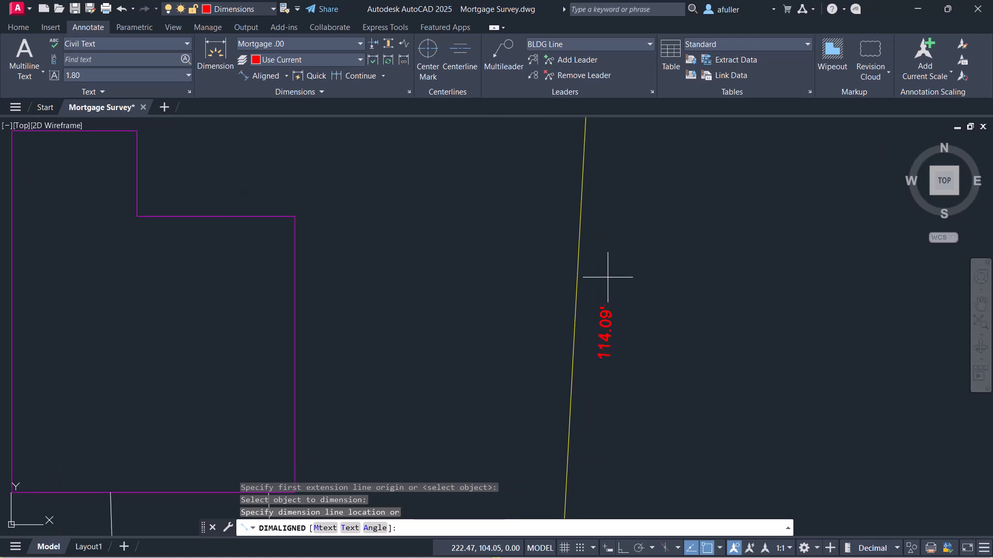
left_click(601, 274)
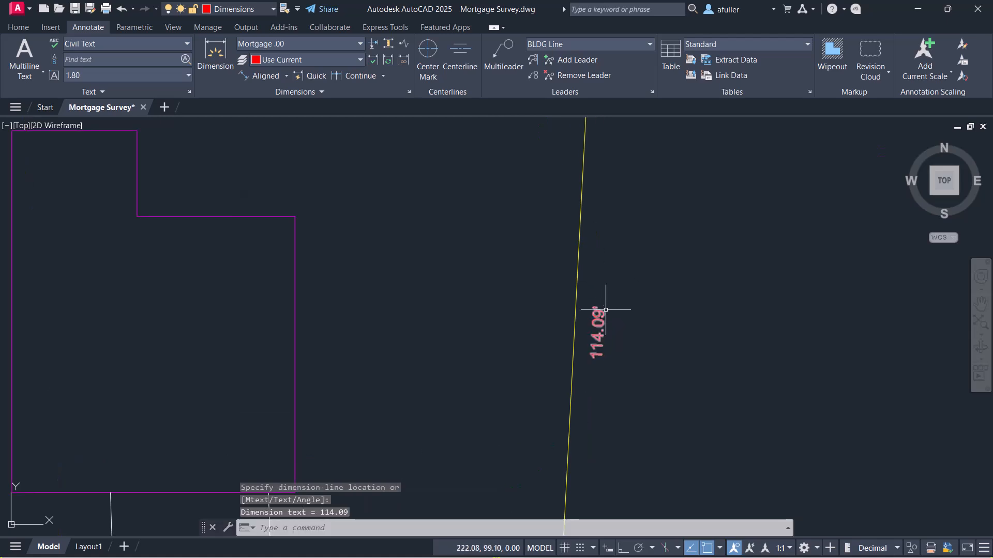
Add the bearing S3°2'9"W before the length in the east property line's dimension text, separated by spaces, and finish the text edit
double_click(595, 325)
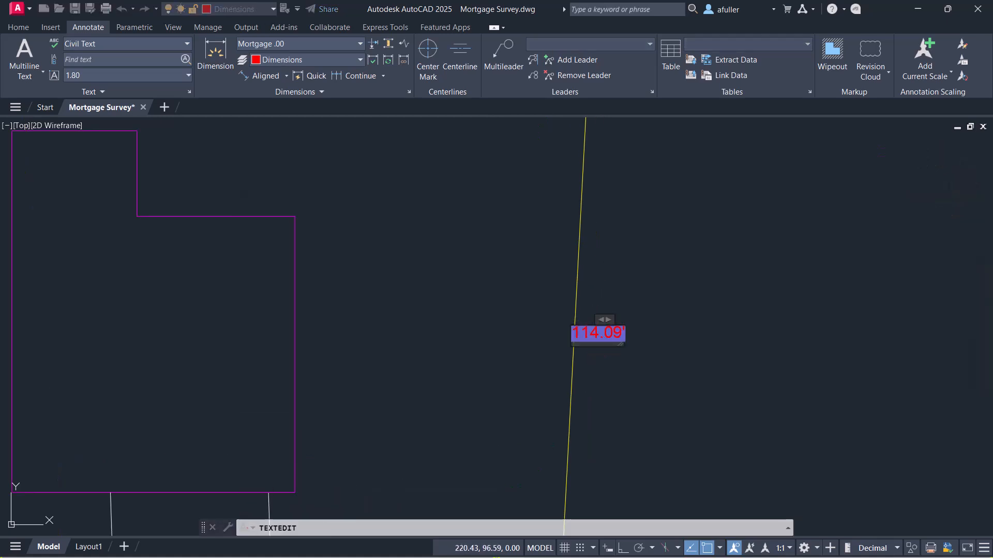
type("S")
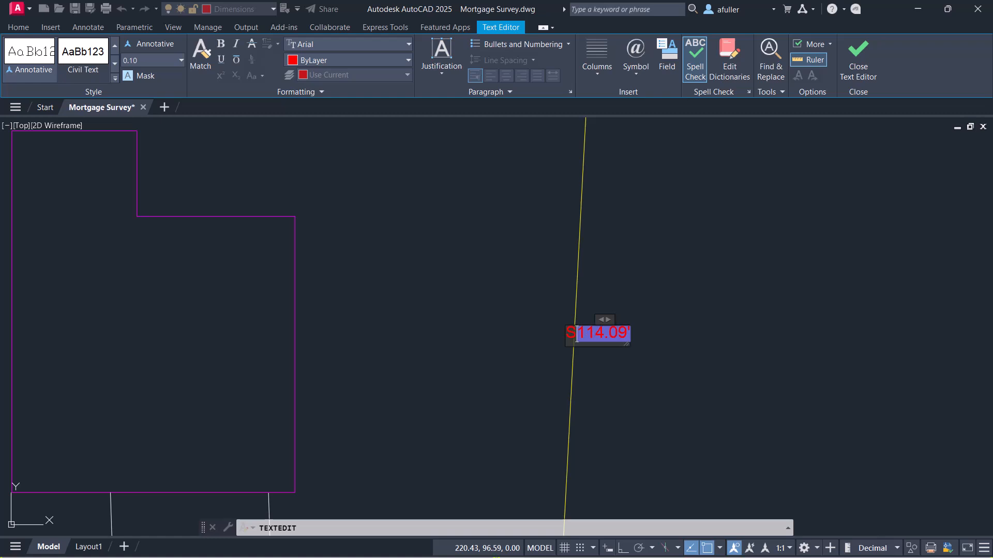
type("3")
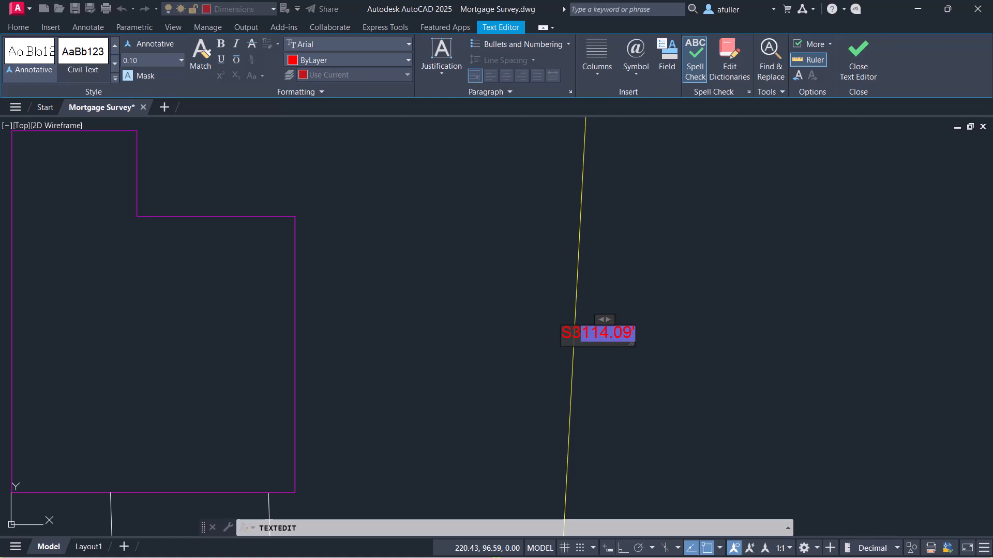
type("%%")
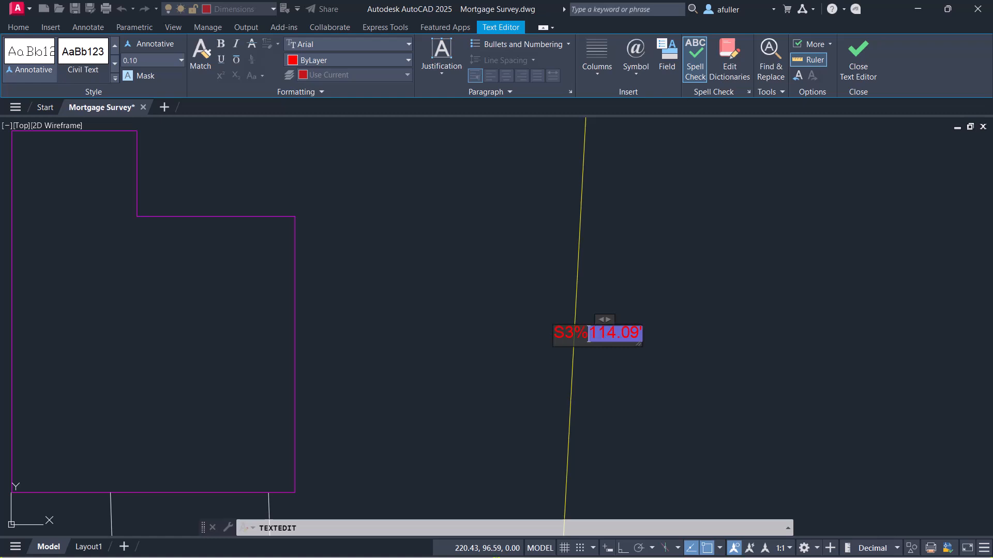
type("d")
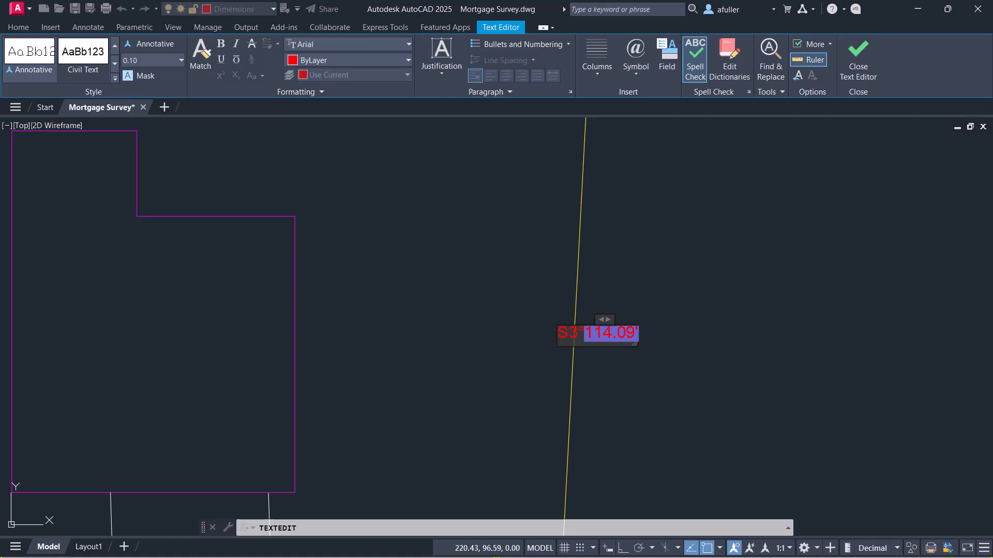
type("2'9")
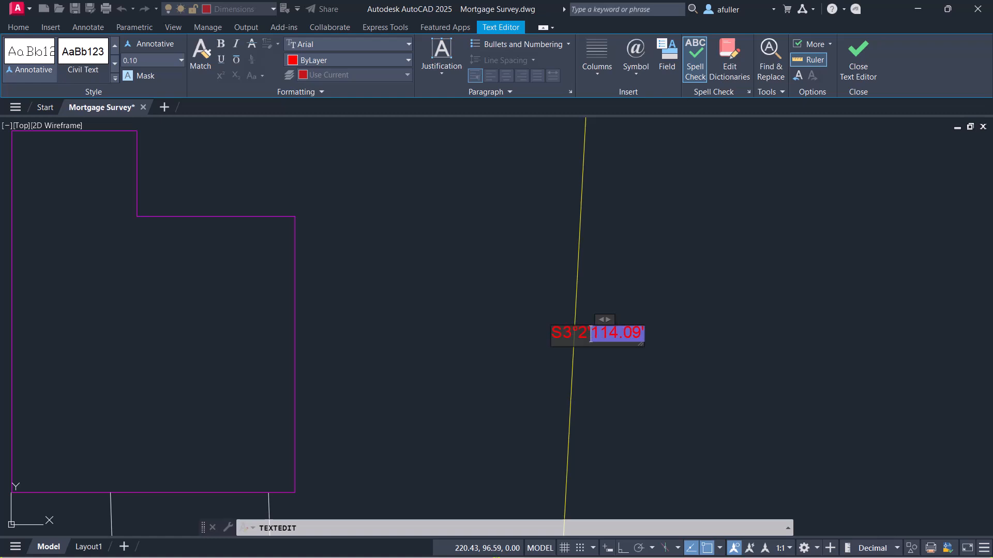
type("\"")
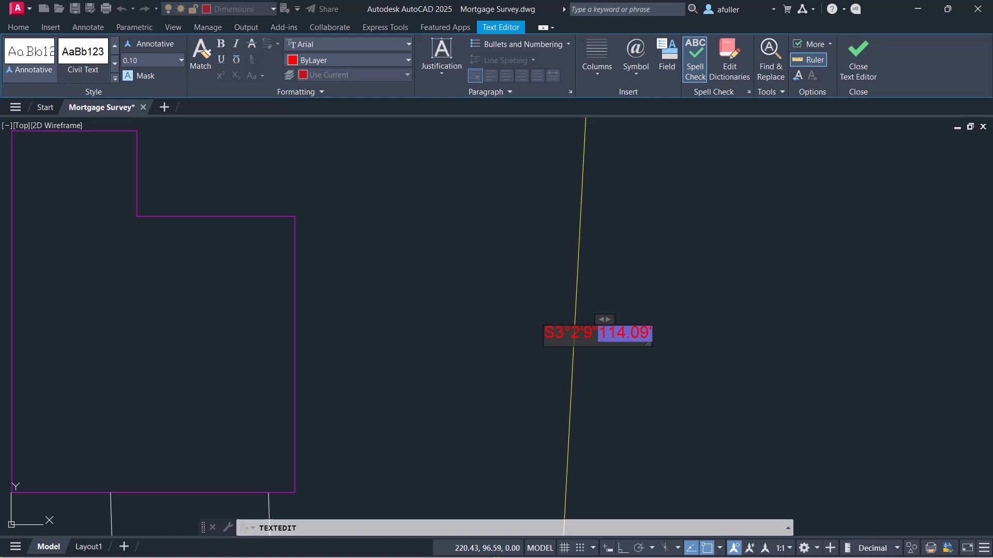
type("W")
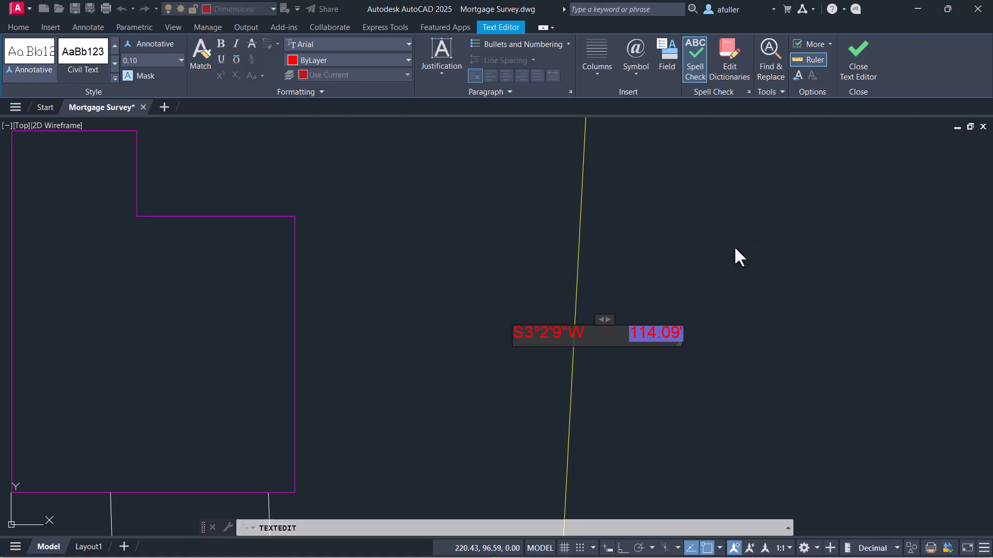
left_click(852, 62)
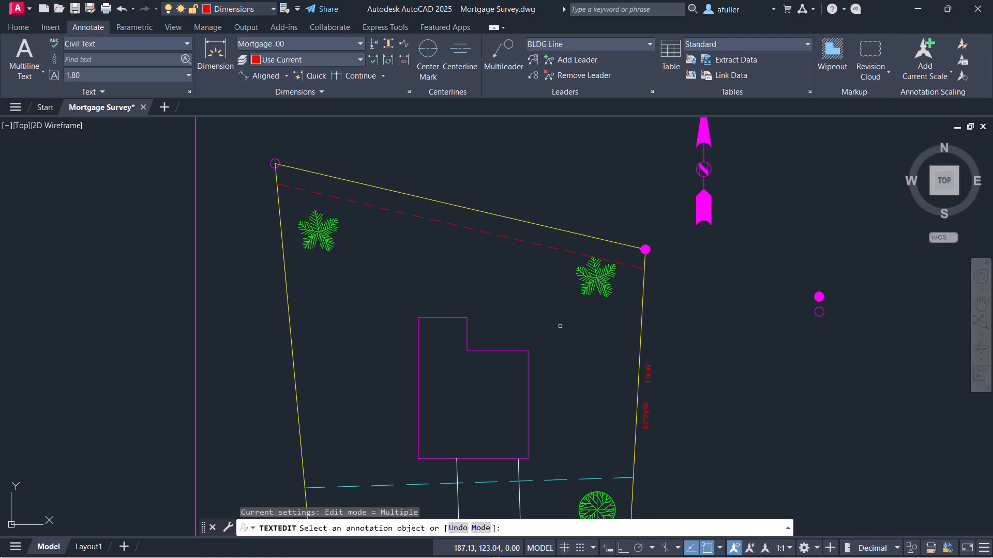
key("Return")
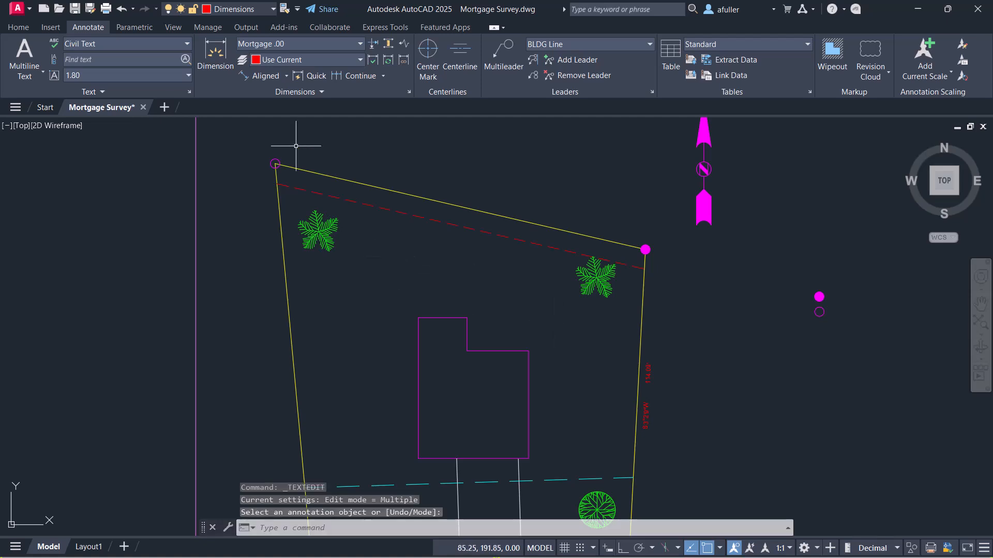
Add an aligned dimension to the north property line by selecting the line, placing the text just outside the lot
left_click(262, 76)
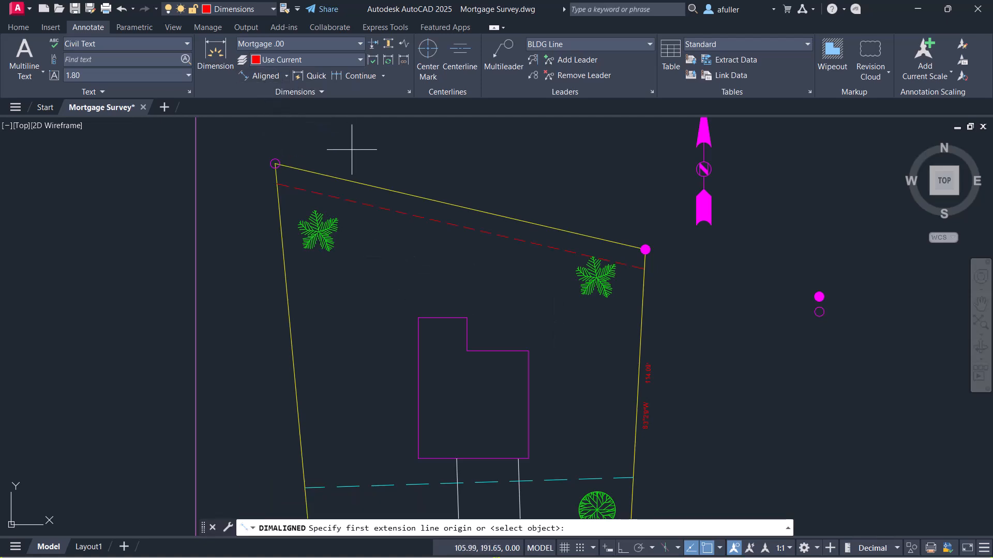
key("Return")
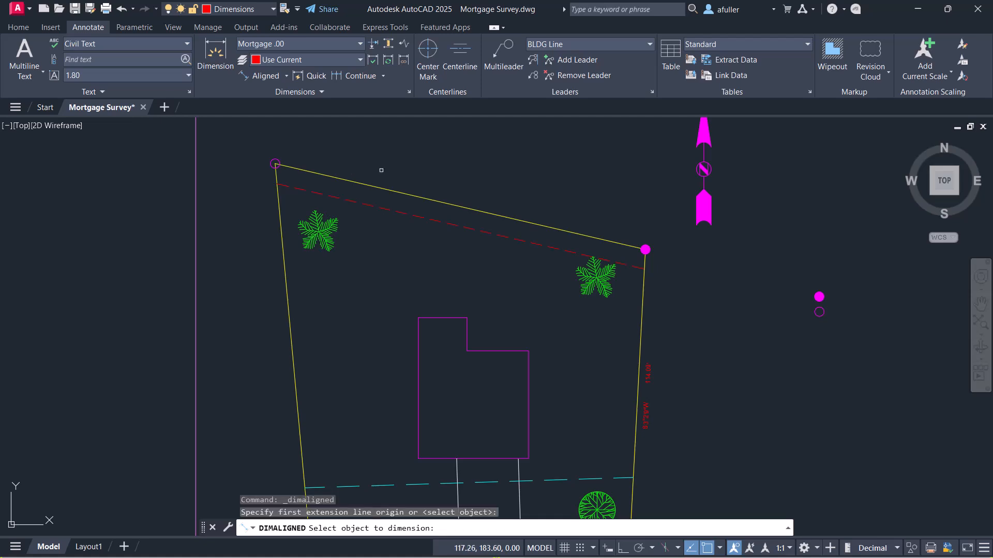
left_click(393, 191)
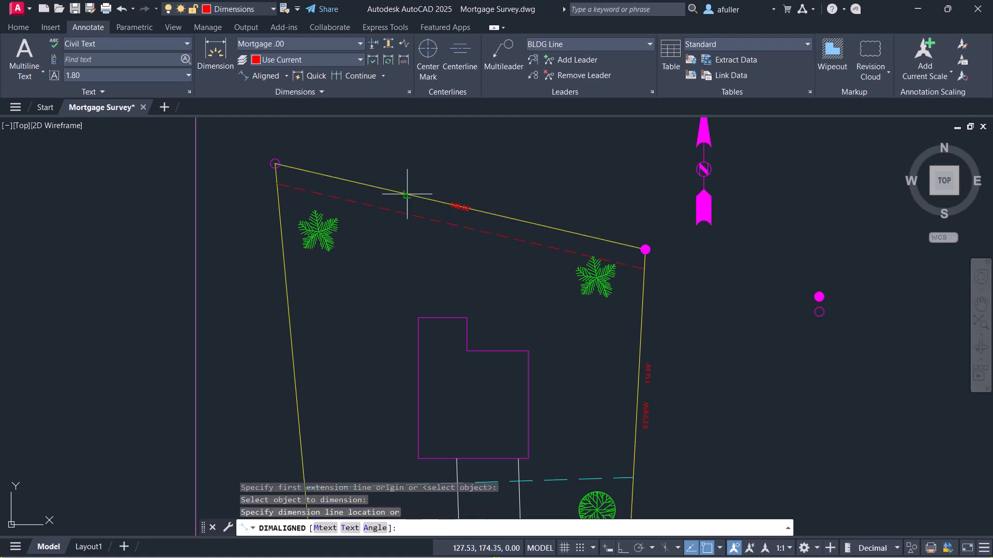
left_click(442, 194)
scroll(437, 206, "up", 6)
middle_click_drag(454, 212, 454, 239)
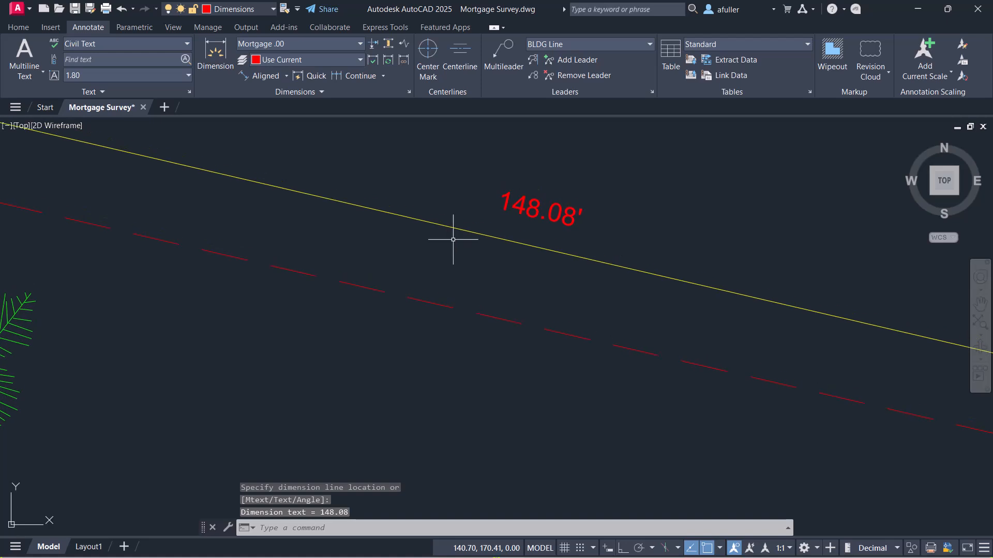
Add the bearing S76°55'41"E before the length in the north property line's dimension text, separated by spaces, and finish the text edit
double_click(561, 215)
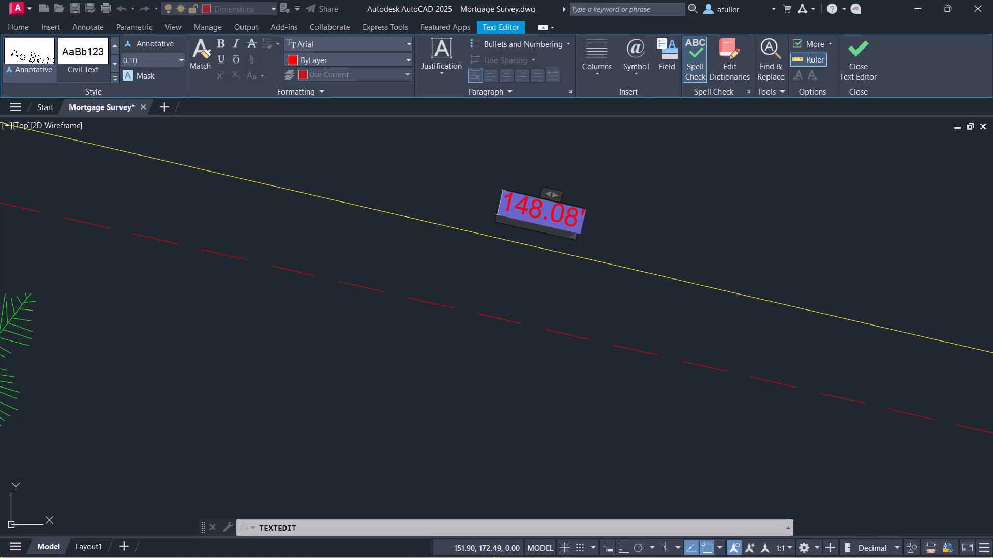
type("S76")
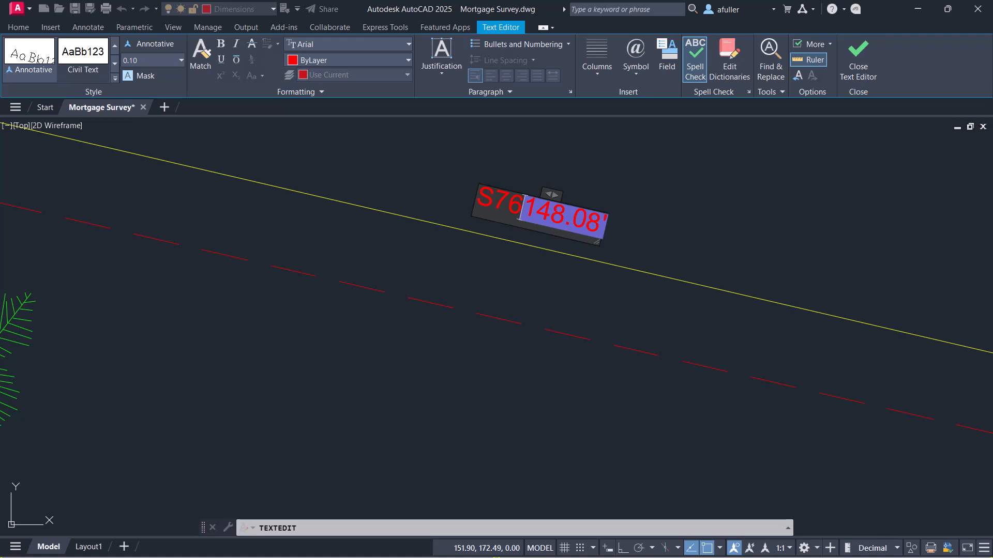
type("%%")
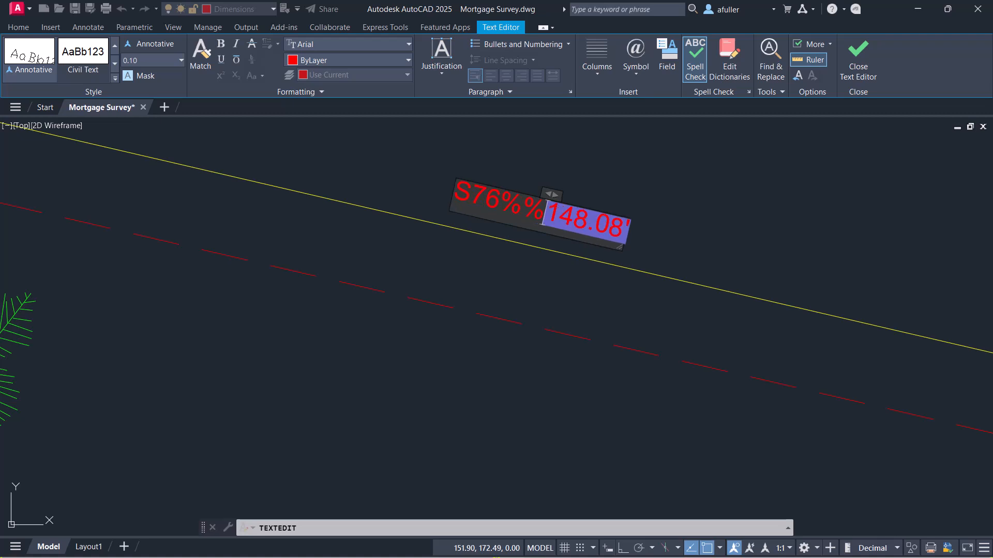
type("d")
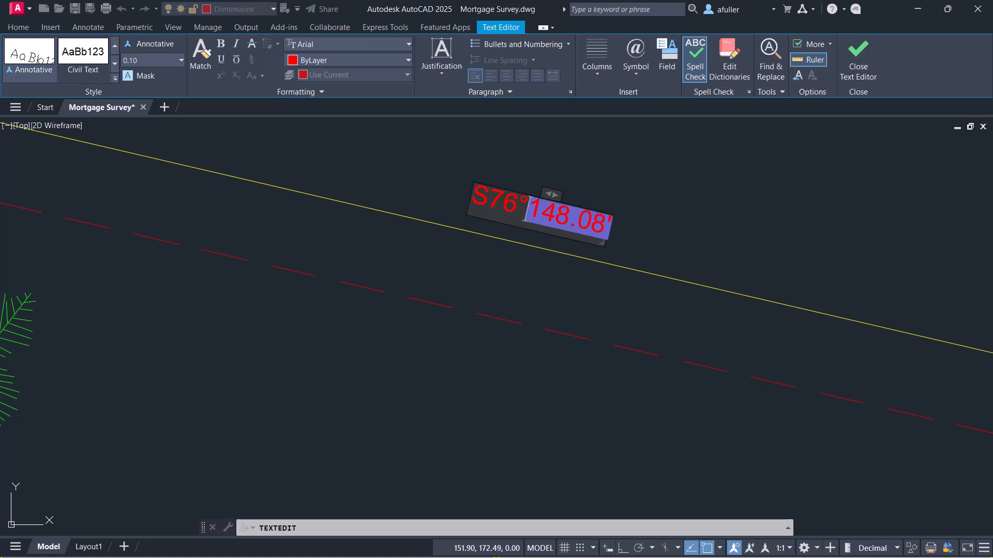
type("55")
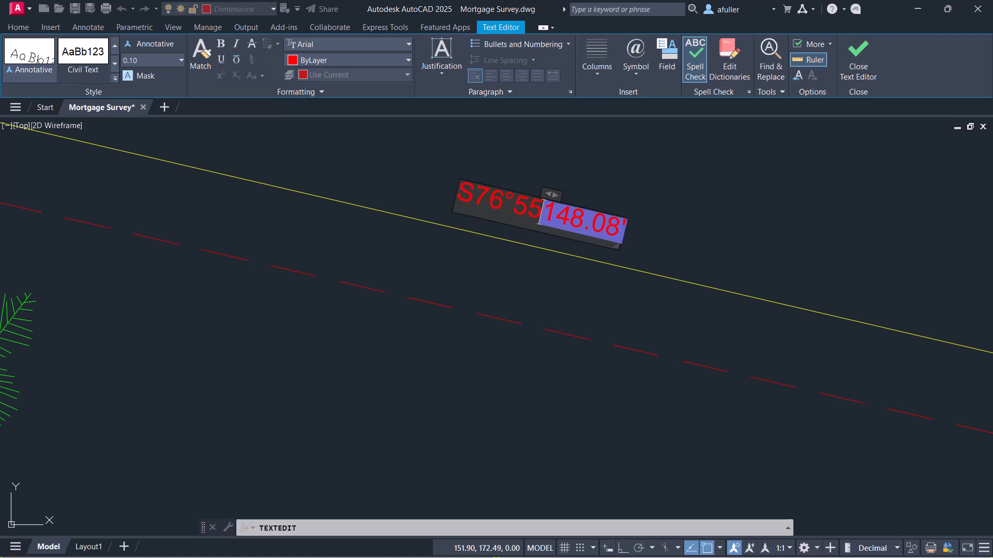
type("'41\"")
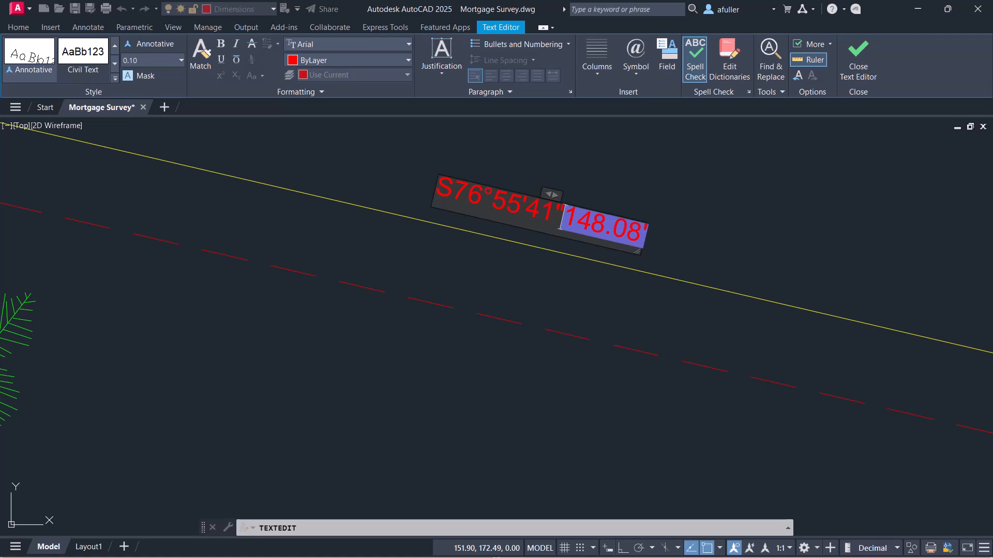
type("E")
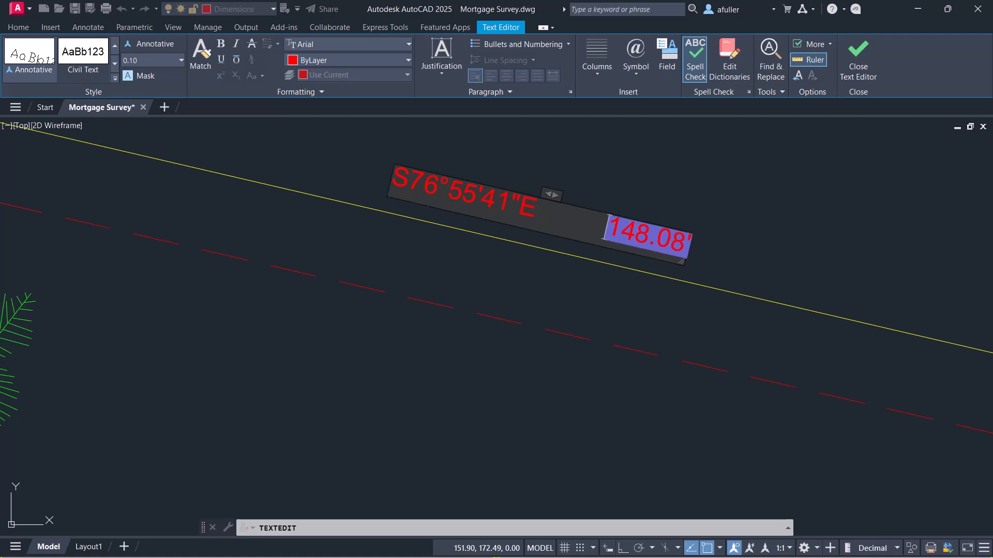
left_click(840, 70)
scroll(532, 233, "down", 5)
mouse_move(479, 253)
middle_mouse_down()
mouse_move(517, 175)
mouse_move(588, 117)
middle_mouse_up()
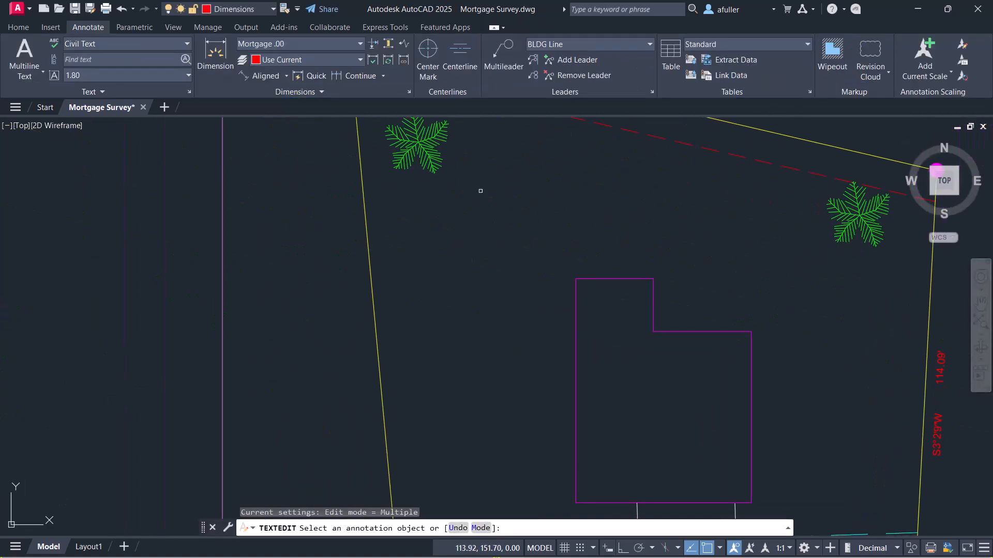
left_click(368, 269)
left_click(369, 269)
key("Escape")
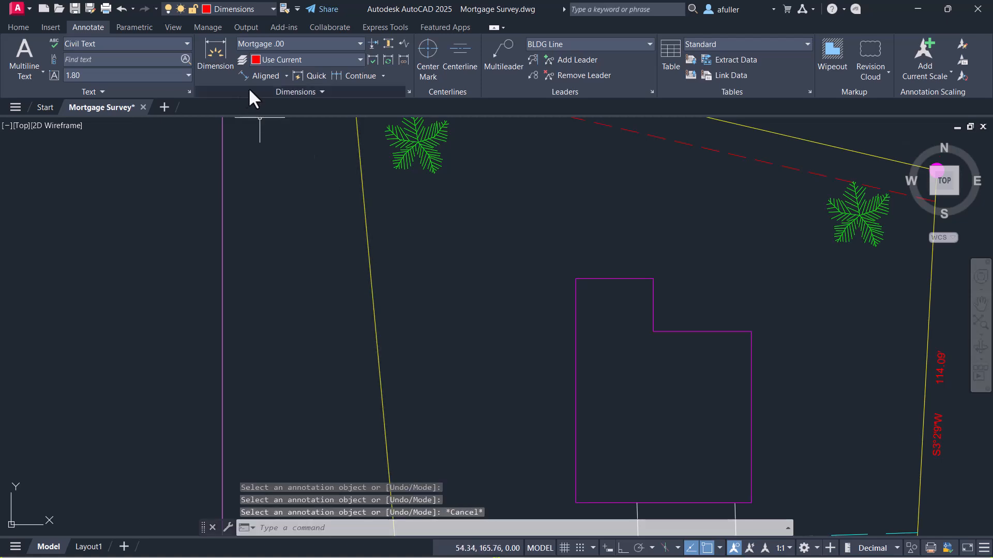
Add an aligned dimension to the west property line by selecting the line, placing the text just outside the lot
left_click(258, 76)
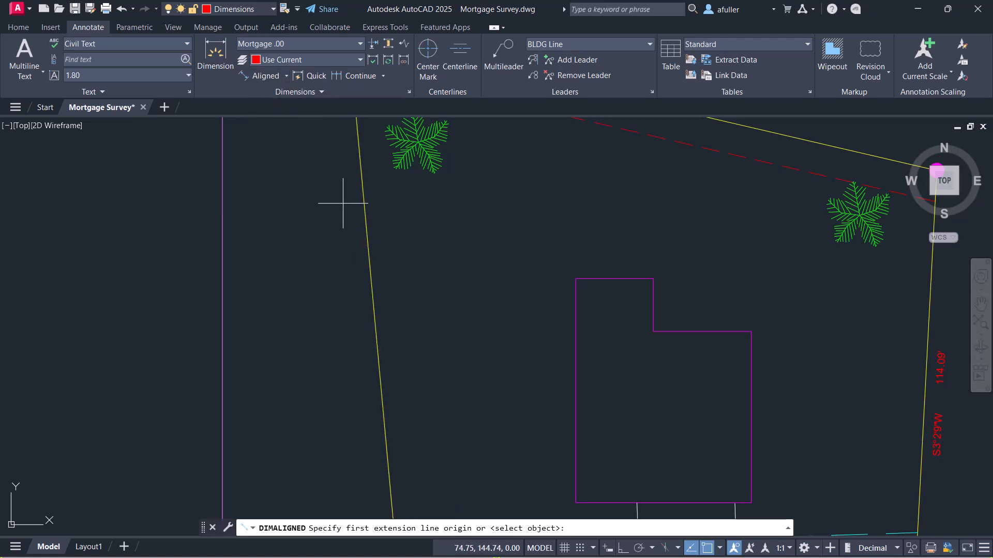
key("Return")
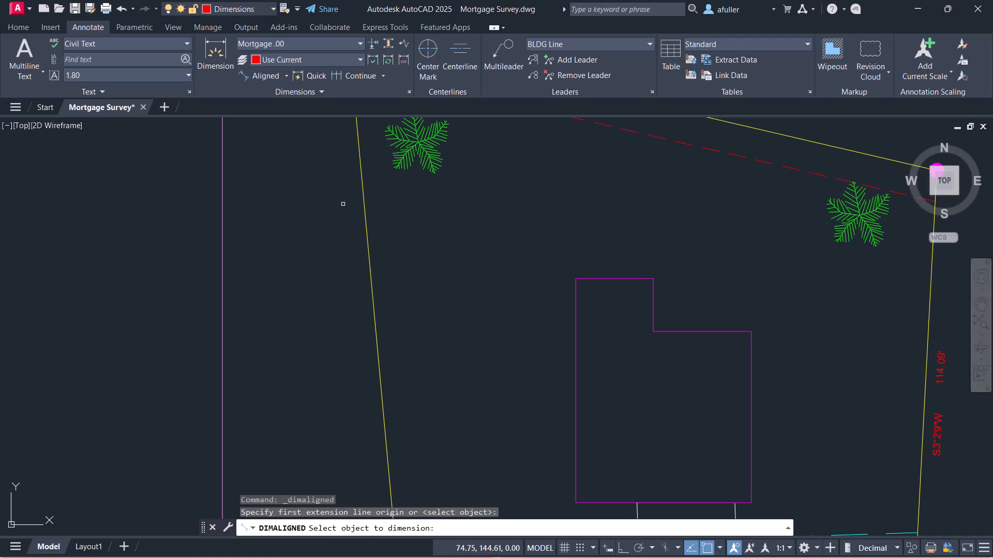
left_click(365, 220)
left_click(349, 223)
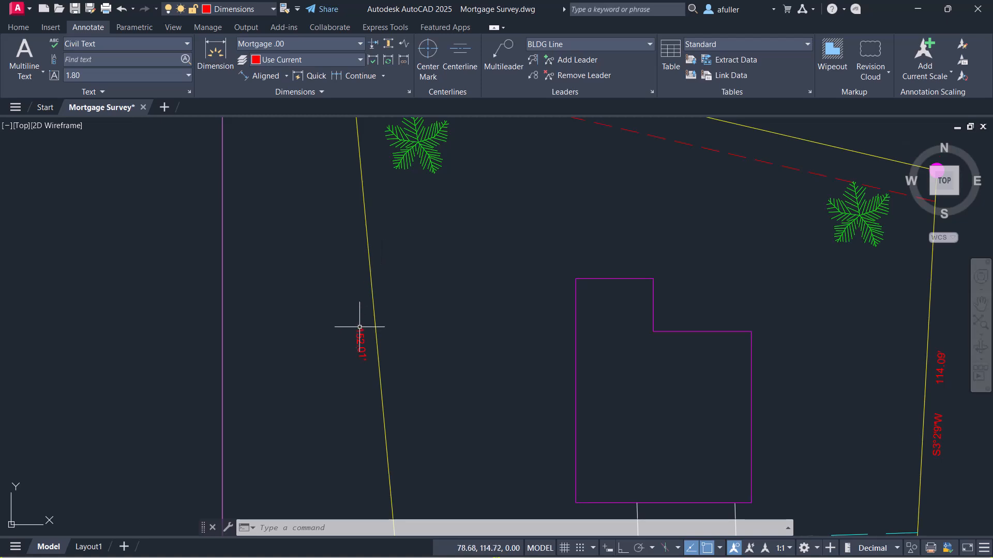
Add the bearing N5°14'13"W before the length in the west property line's dimension text, separated by spaces, and finish the text edit
double_click(360, 344)
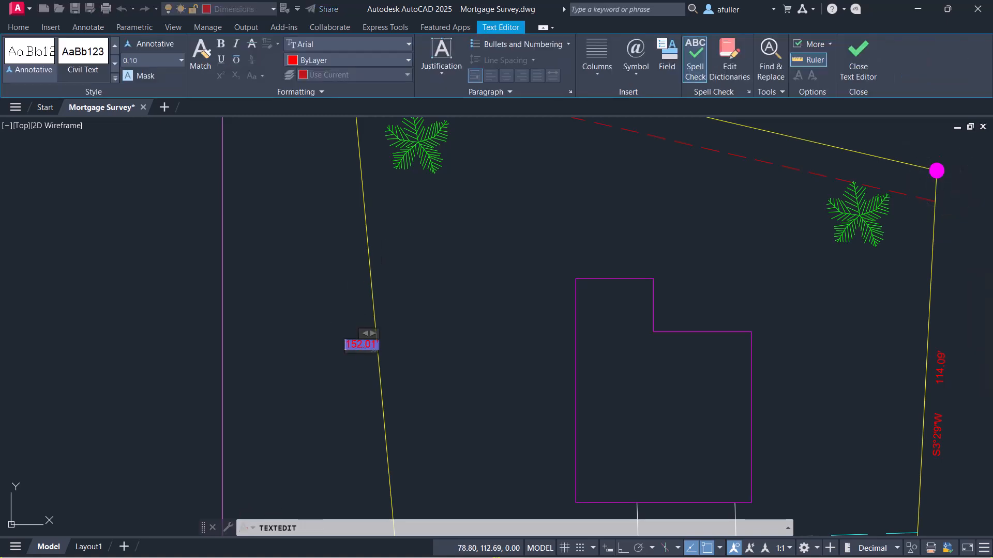
type("N")
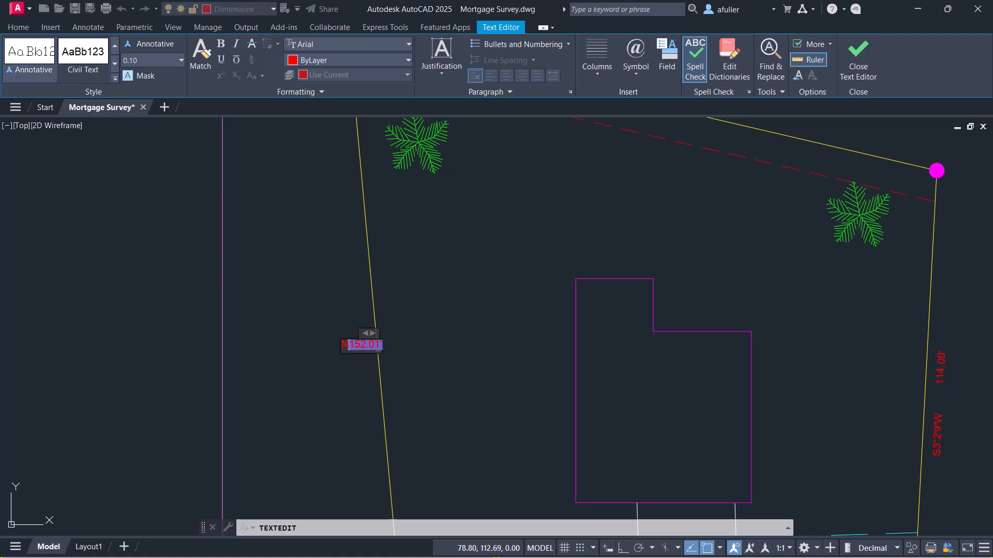
type("5")
type("%%d")
type("2")
key("BackSpace")
type("14")
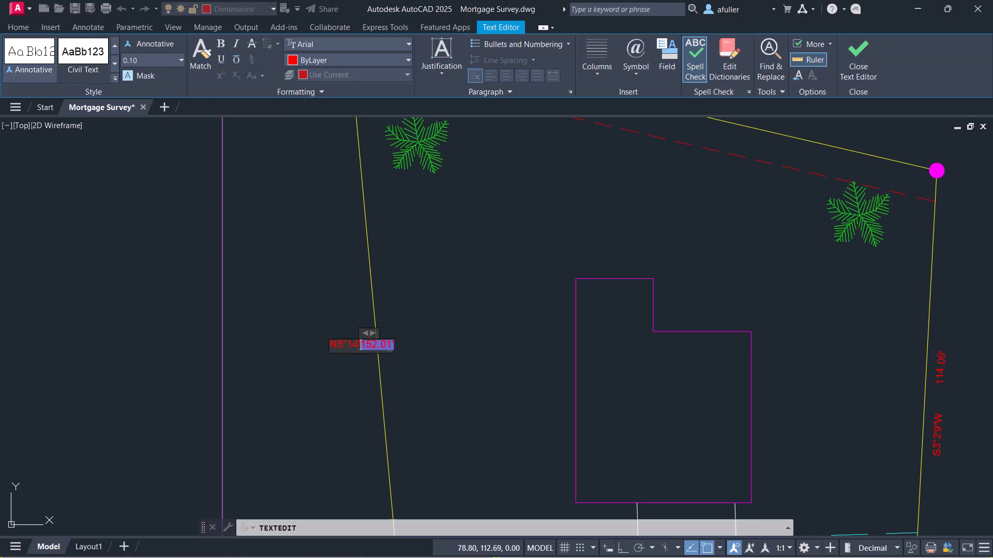
type("'13\"W")
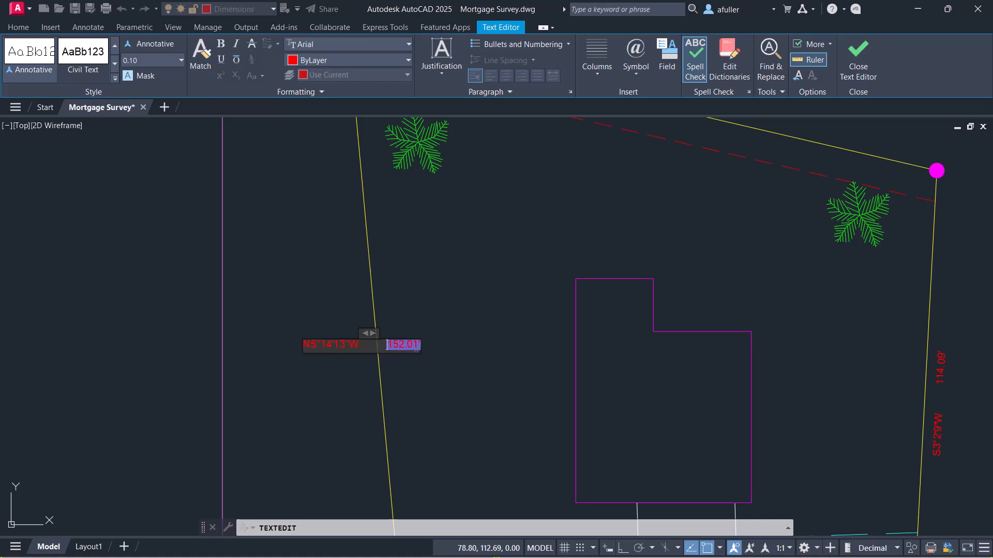
left_click(857, 52)
scroll(563, 259, "down", 3)
key("Escape")
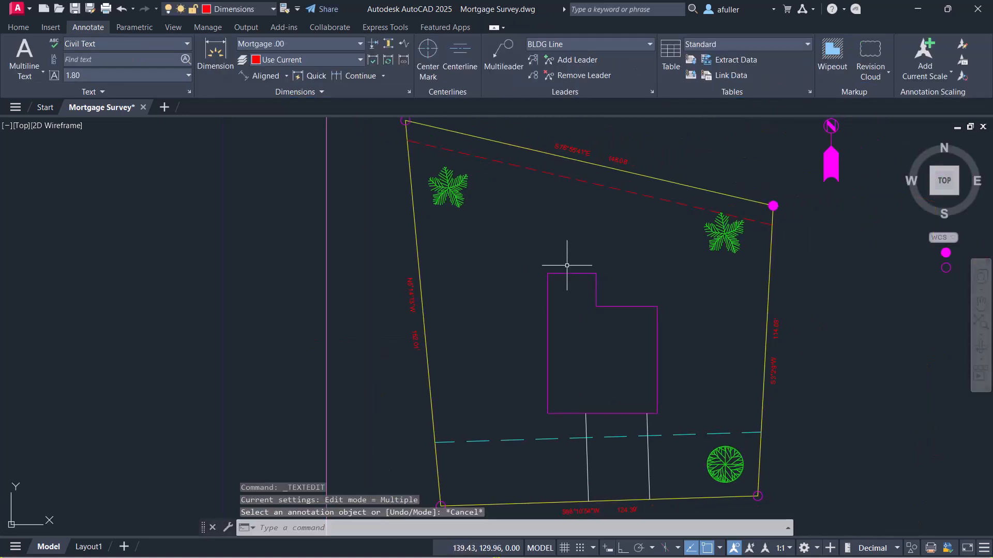
Add an aligned dimension from the house's southwest corner perpendicular to the south property line, with the dimension line passing through the corner
middle_click_drag(567, 263, 570, 168)
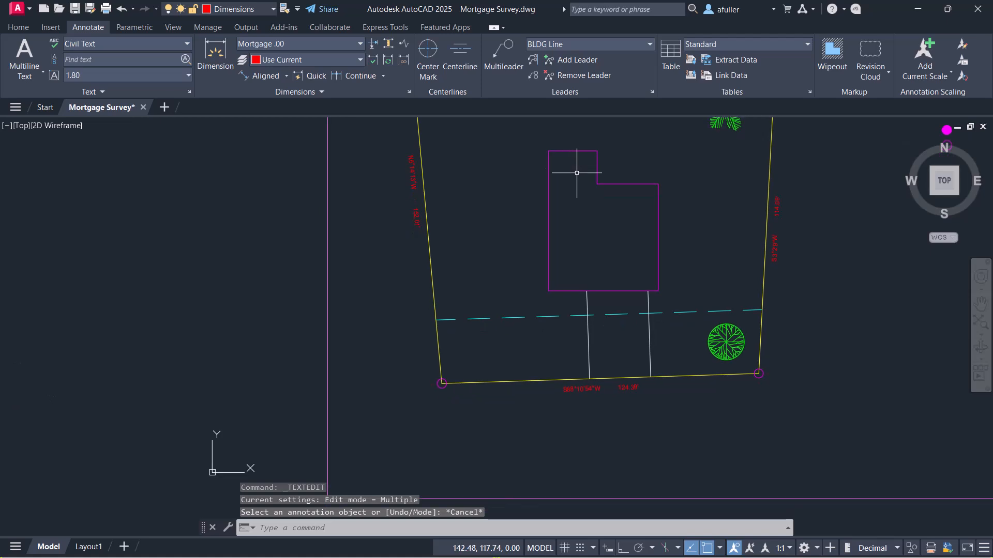
left_click(266, 75)
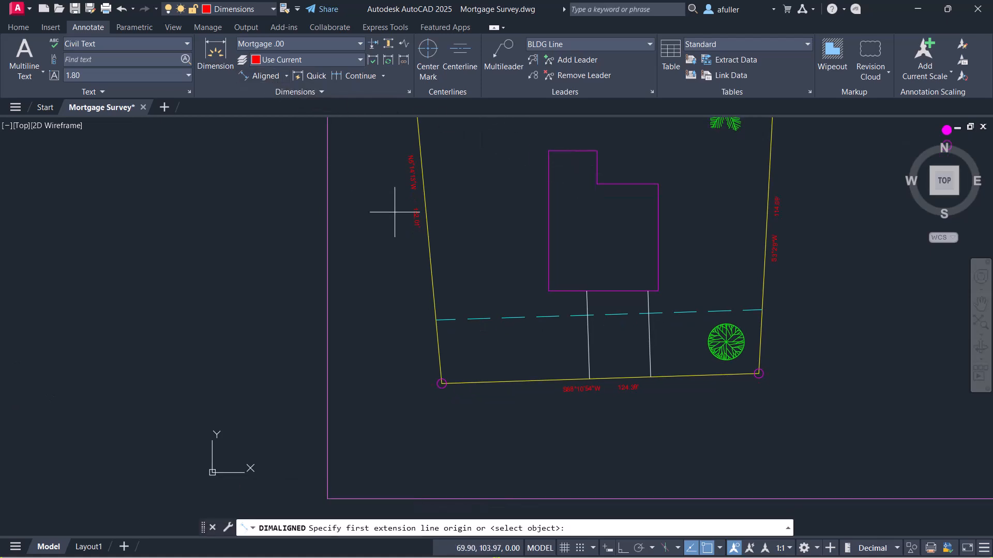
scroll(495, 297, "up", 2)
left_click(582, 290)
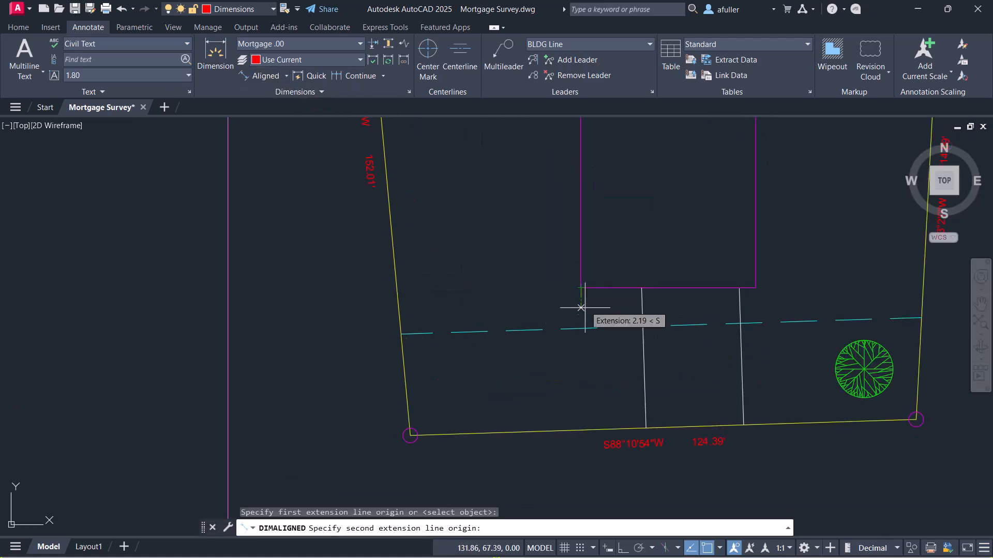
left_click(584, 430)
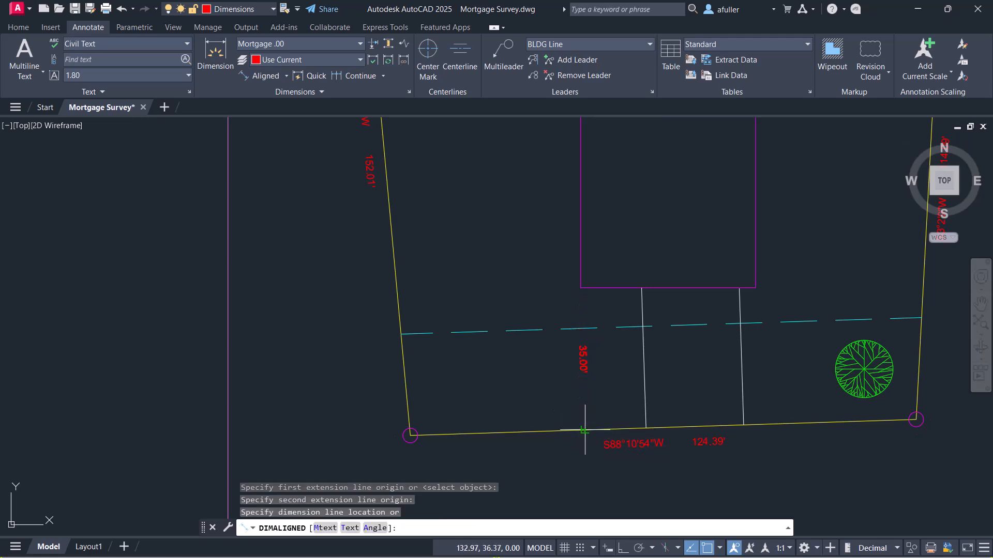
left_click(580, 288)
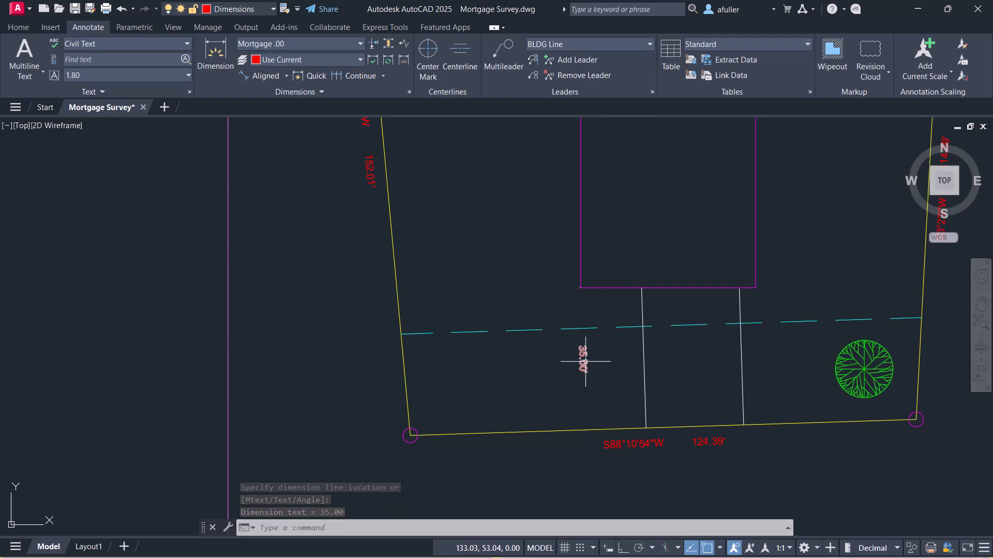
Change the dimension between the house and the south property line to the Mortgage Arrows .00 style and deselect it
left_click(585, 362)
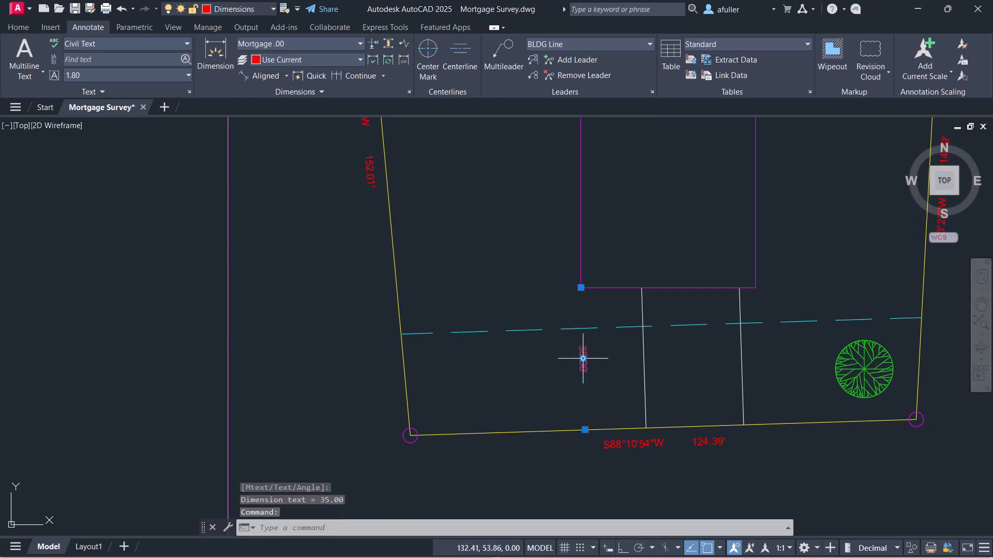
left_click(359, 43)
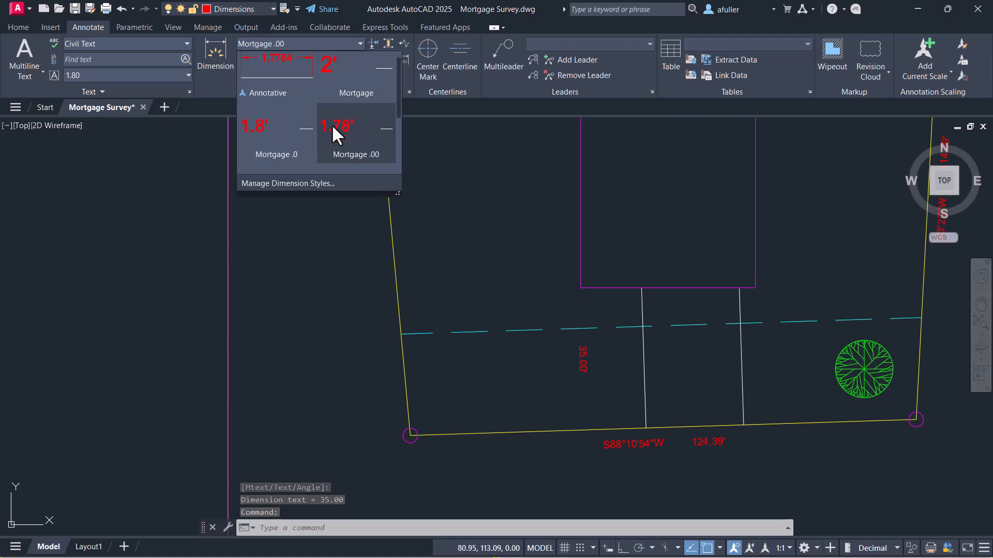
scroll(331, 124, "down", 1)
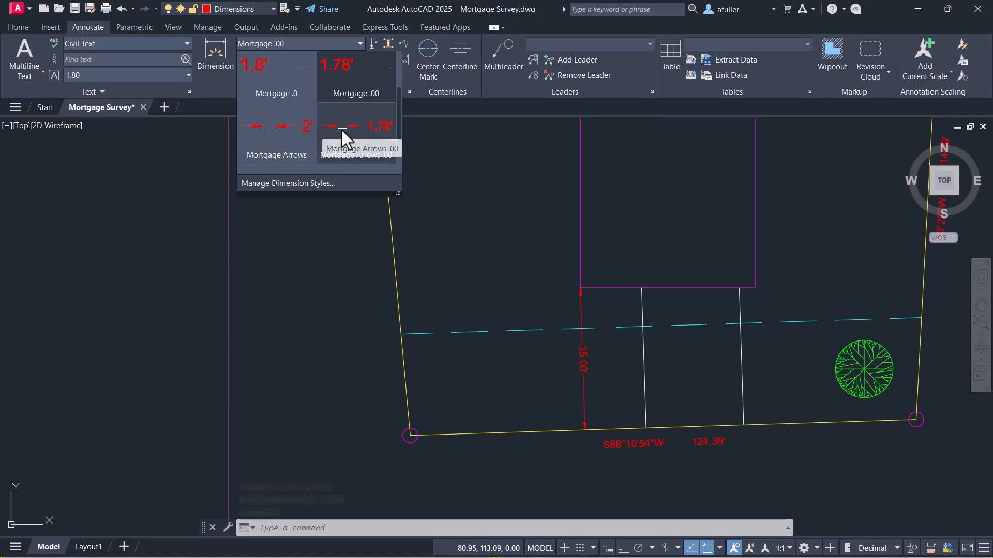
left_click(346, 124)
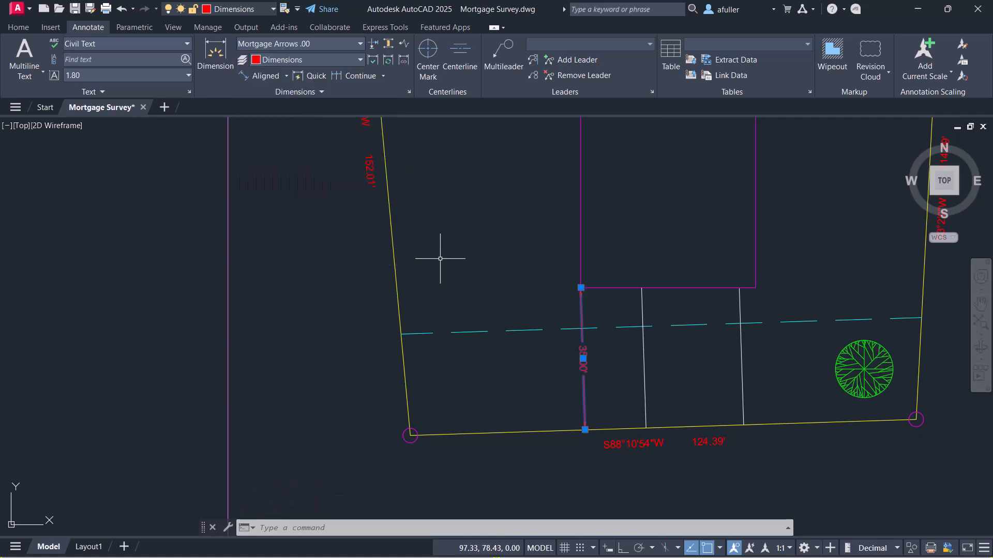
key("Escape")
key("Escape")
Make Mortgage Arrows .00 the current dimension style and add an aligned dimension from the house's southwest corner perpendicular to the west property line
left_click(346, 43)
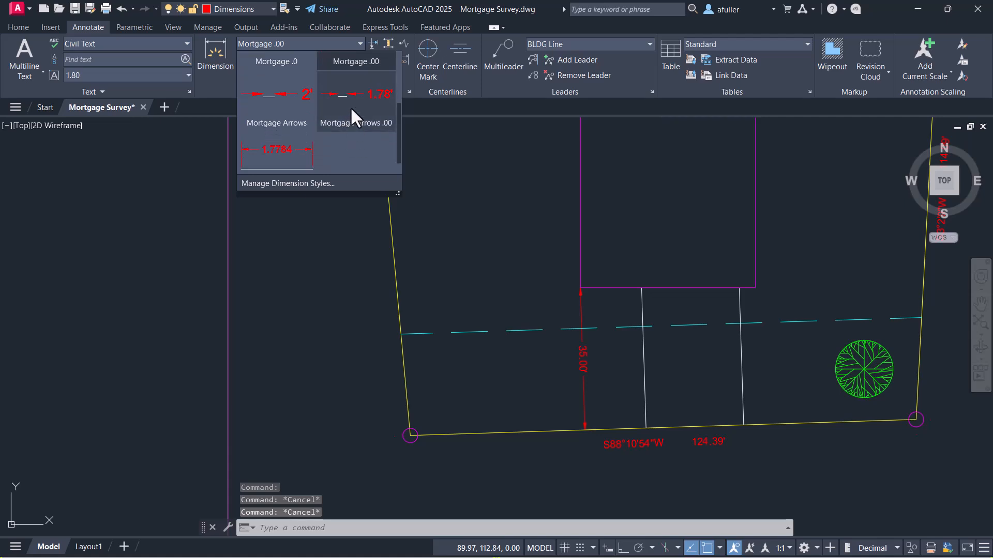
left_click(350, 106)
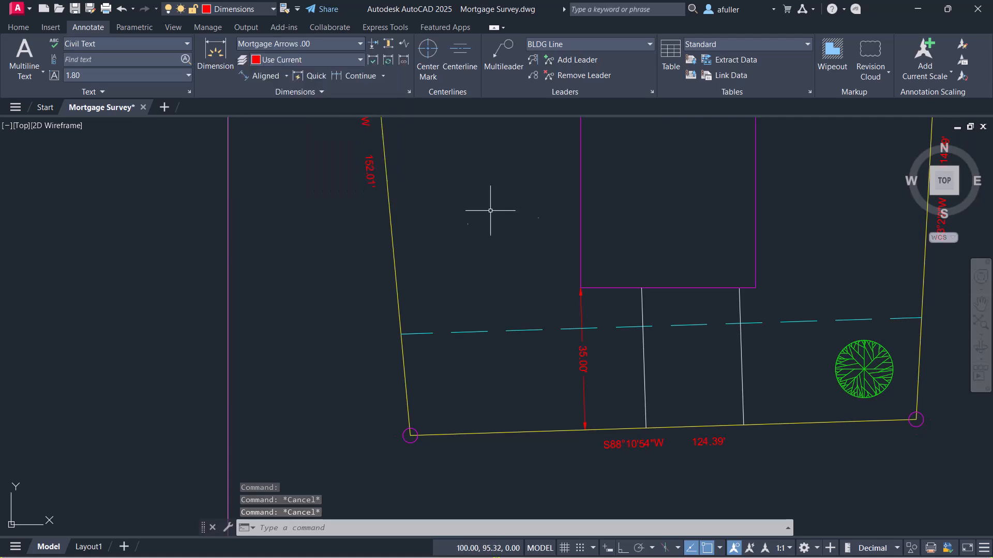
left_click(258, 76)
left_click(579, 284)
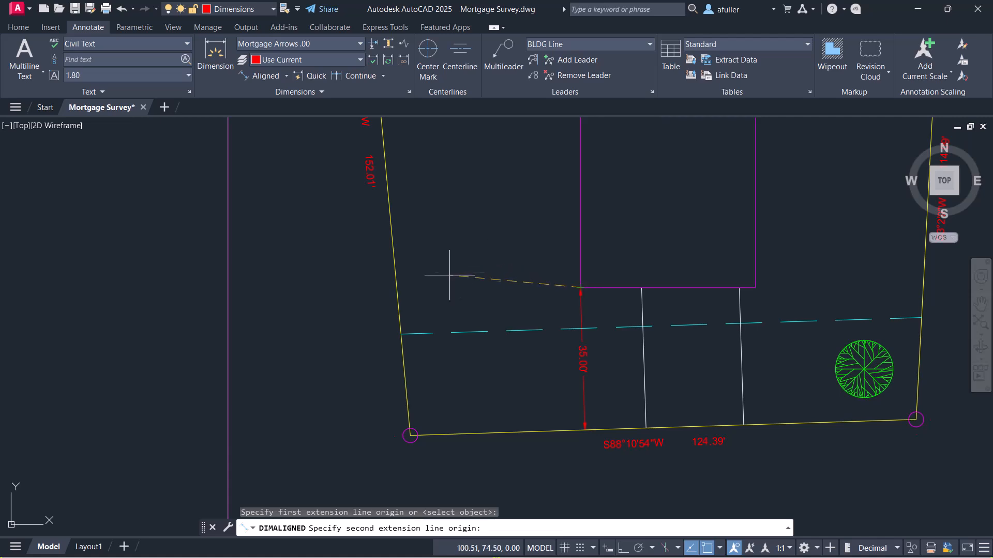
left_click(398, 304)
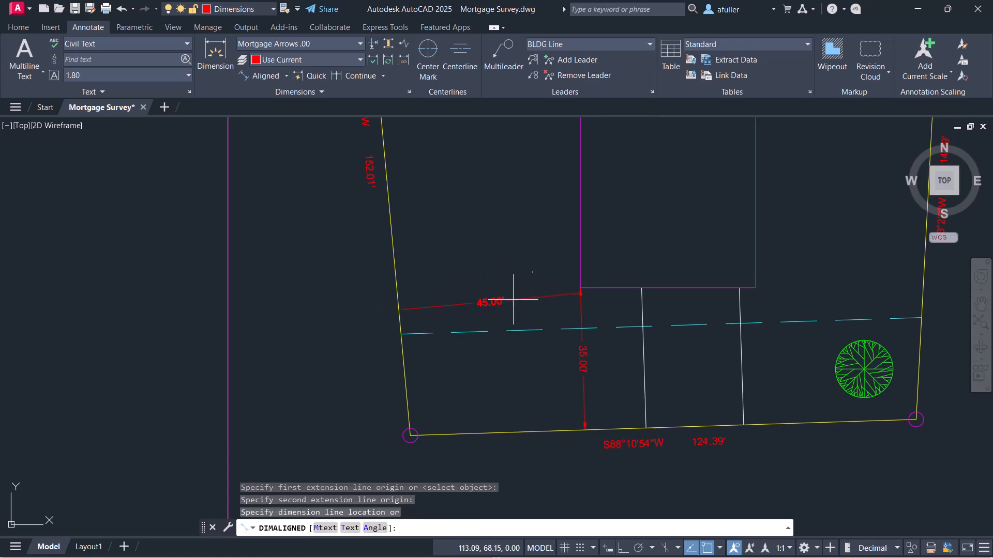
left_click(578, 285)
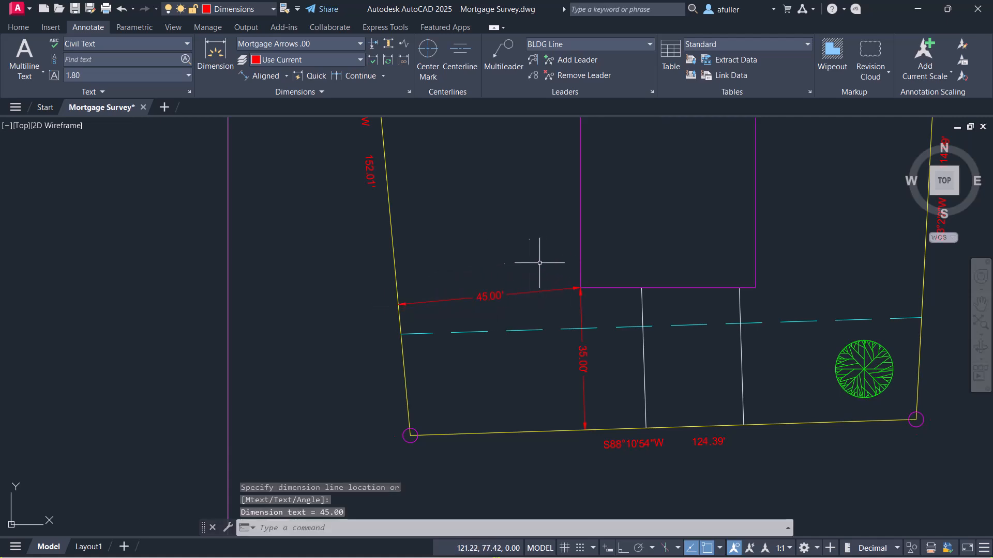
Add an aligned dimension from the center of the round southeast tree perpendicular to the east property line
middle_click_drag(567, 262, 463, 260)
middle_click_drag(572, 278, 342, 253)
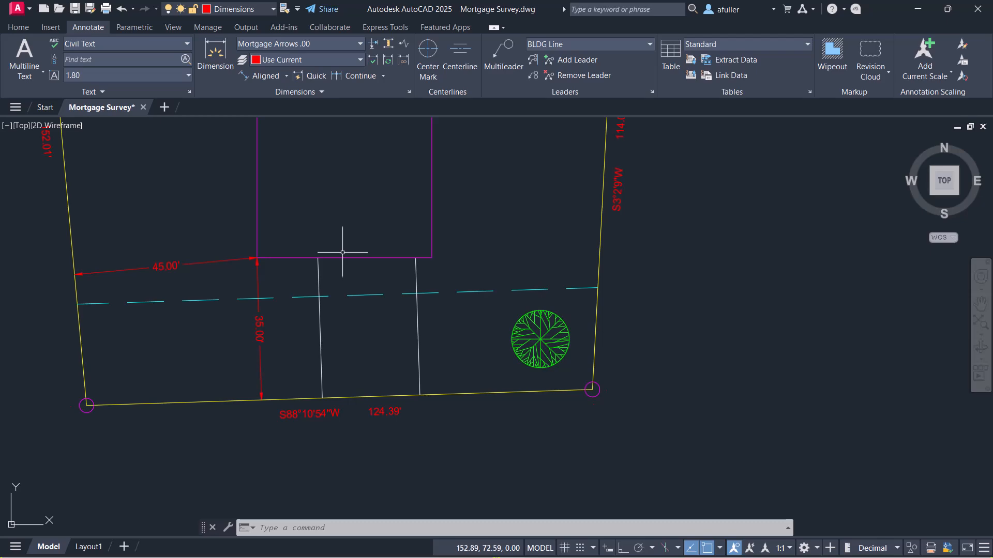
left_click(263, 76)
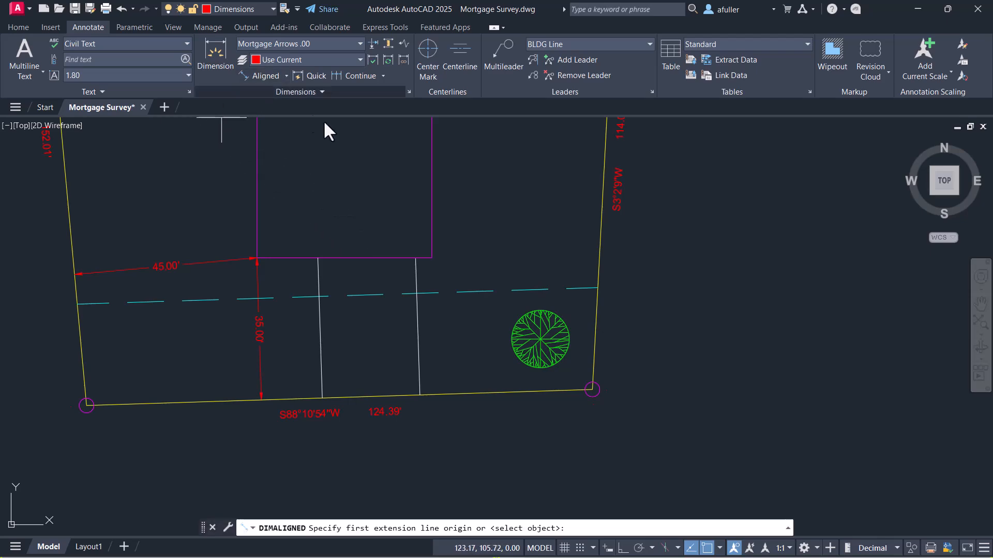
scroll(540, 336, "up", 6)
middle_click_drag(512, 326, 389, 307)
scroll(443, 328, "up", 2)
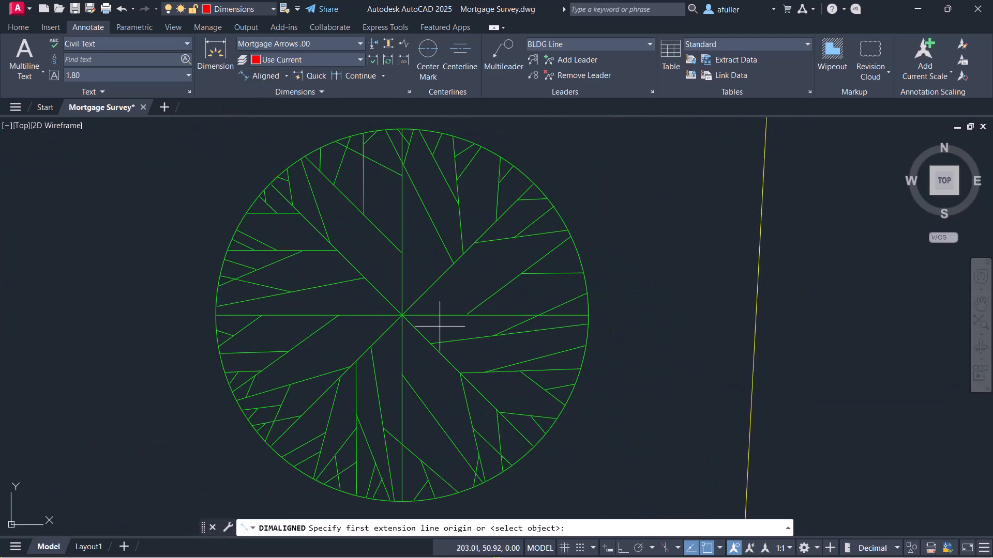
left_click(402, 314)
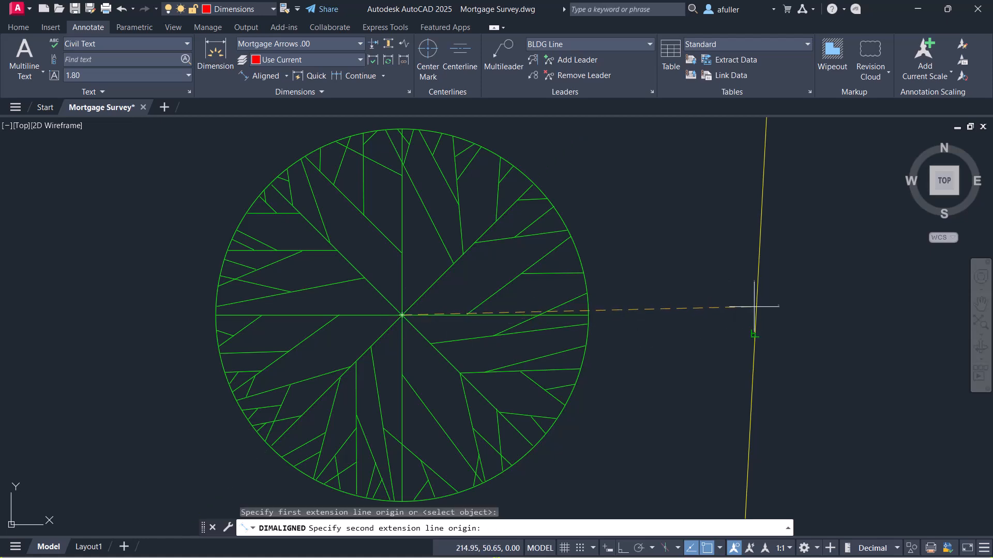
left_click(755, 334)
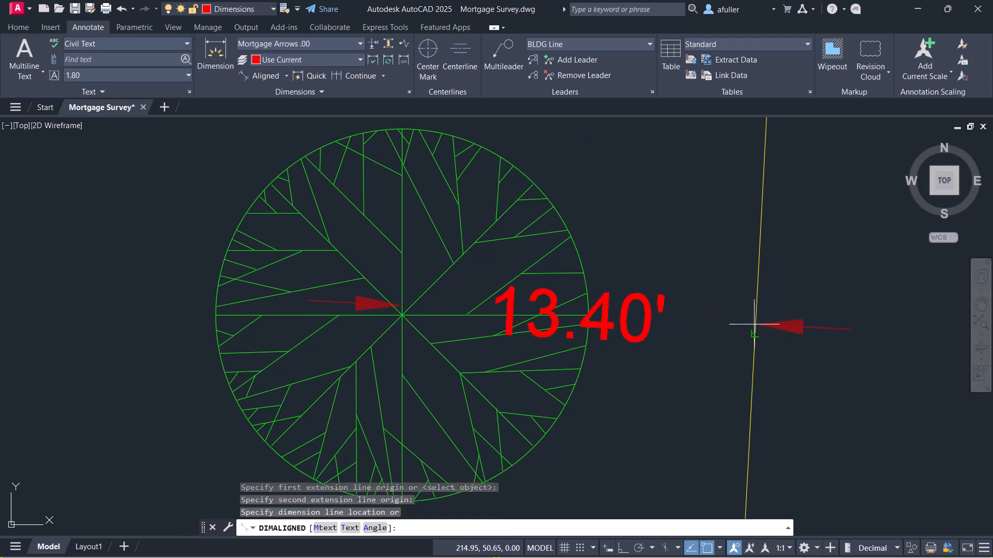
left_click(760, 336)
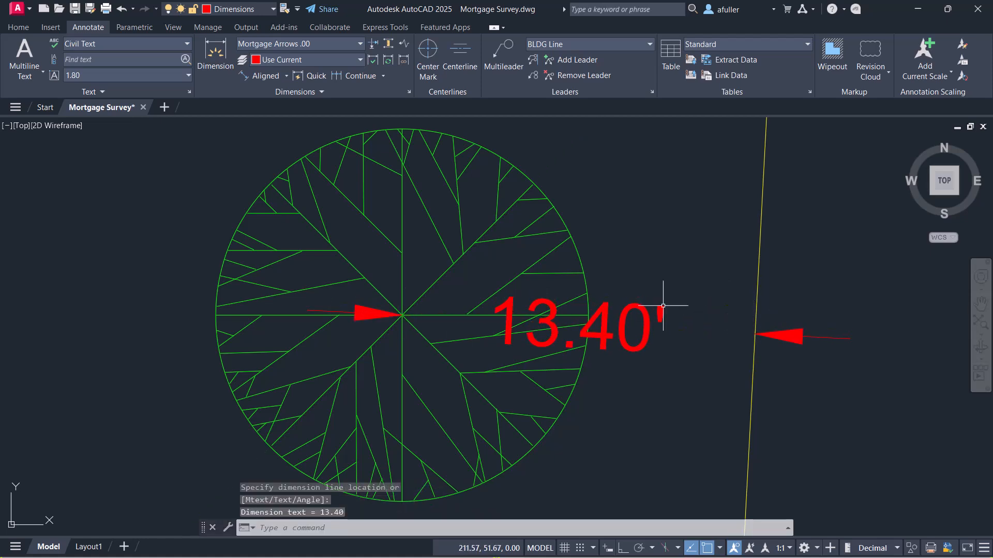
Change the round tree's dimension to the Mortgage .0 style and move its text between the tree and the east property line
left_click(599, 325)
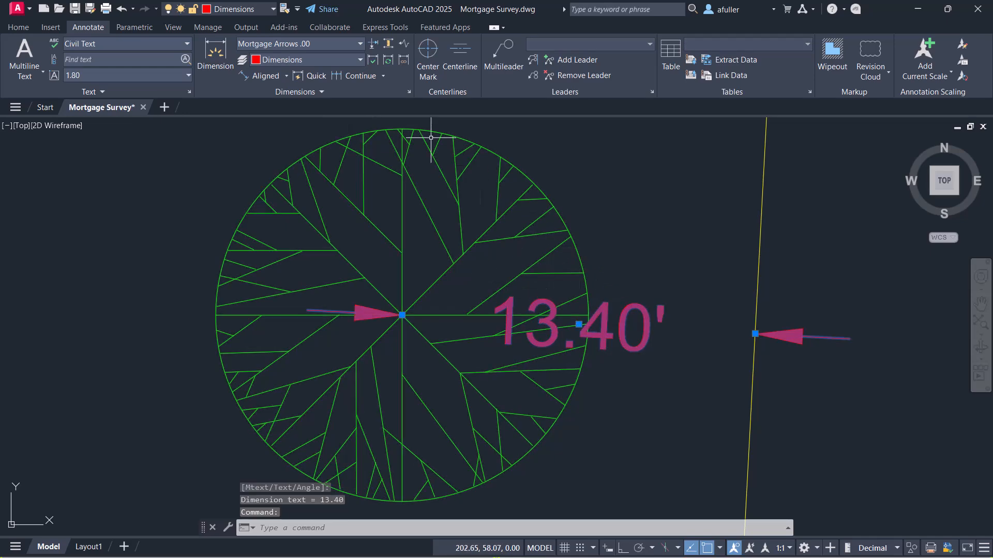
left_click(356, 43)
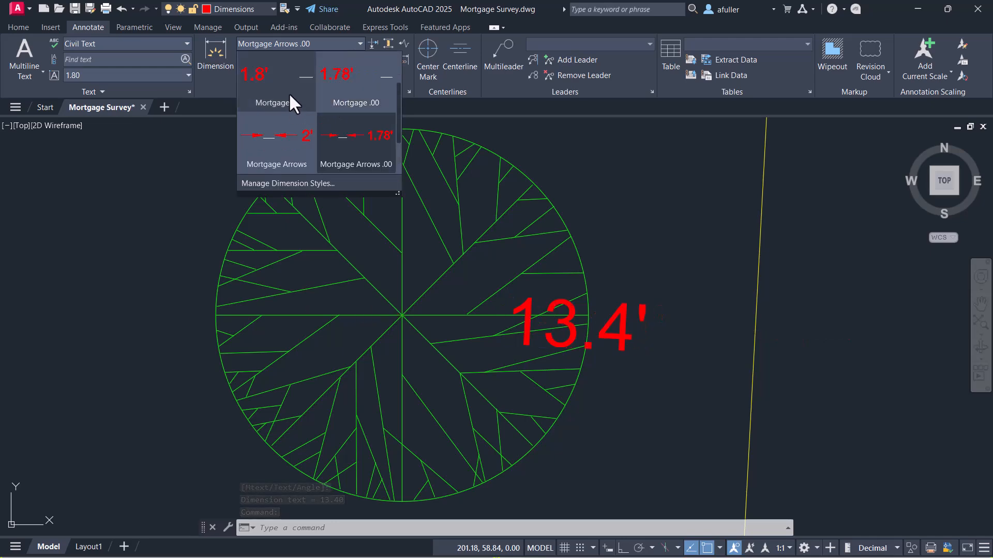
left_click(288, 92)
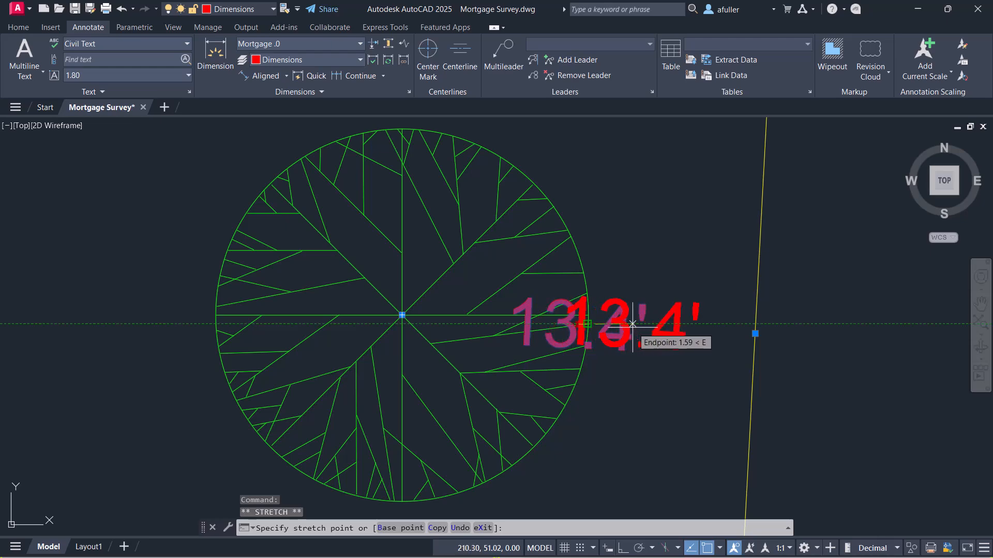
left_click(674, 327)
key("Escape")
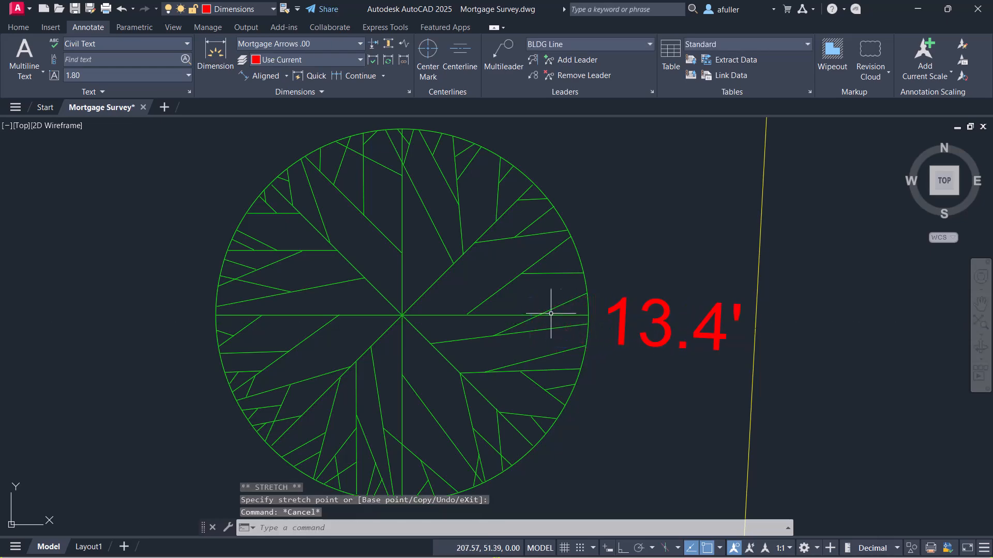
key("Escape")
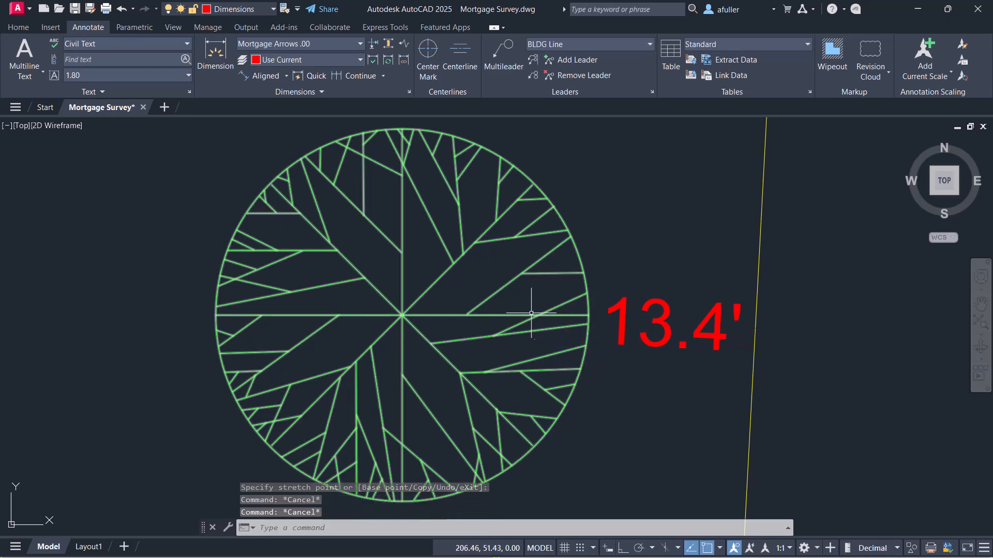
Make Mortgage .0 the current dimension style and add an aligned dimension from the round tree's center perpendicular to the south property line
left_click(358, 43)
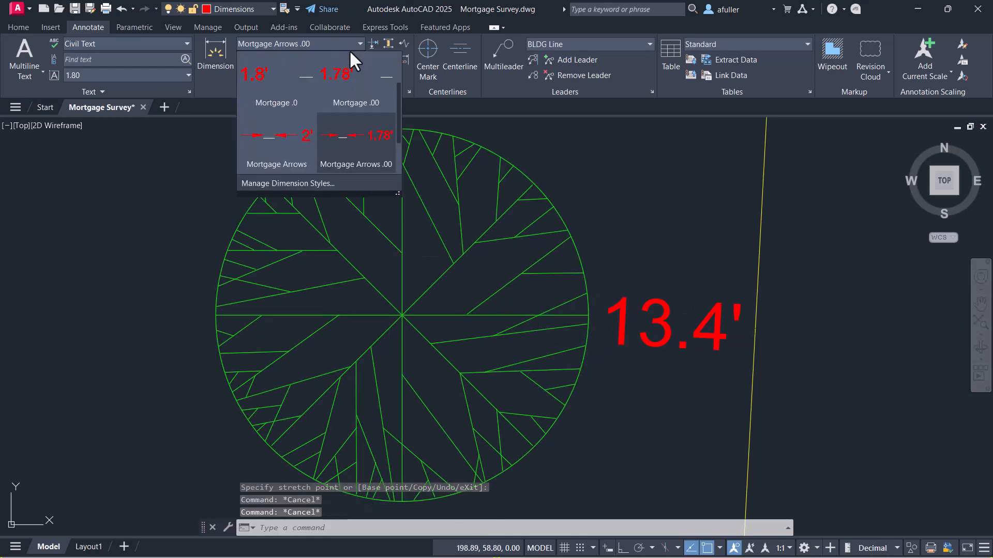
left_click(281, 93)
scroll(575, 385, "down", 2)
middle_click_drag(575, 385, 602, 250)
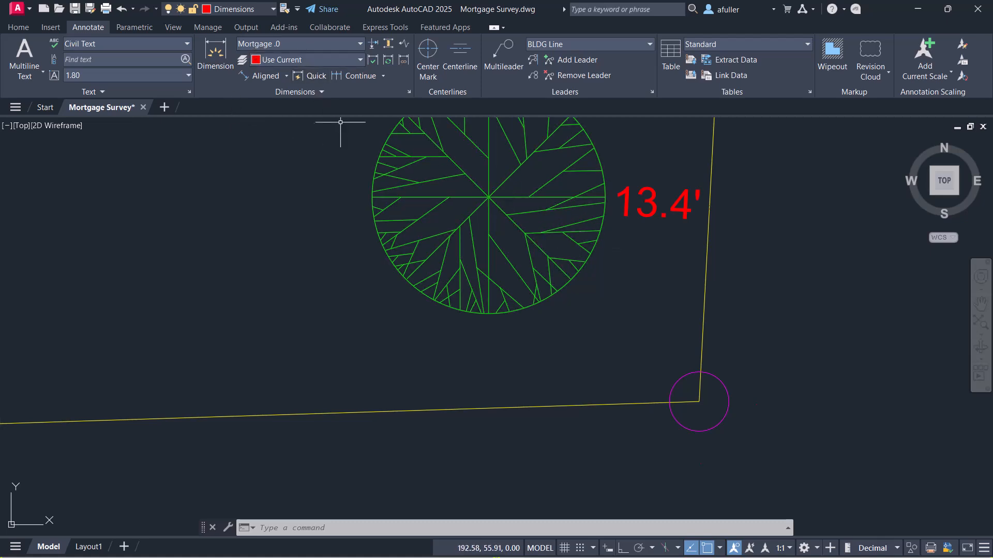
left_click(246, 75)
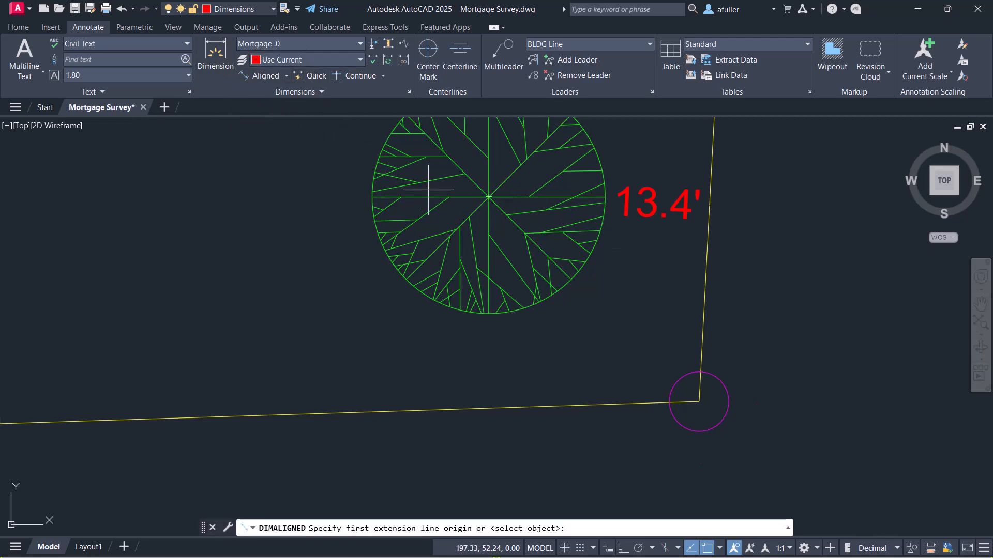
left_click(489, 197)
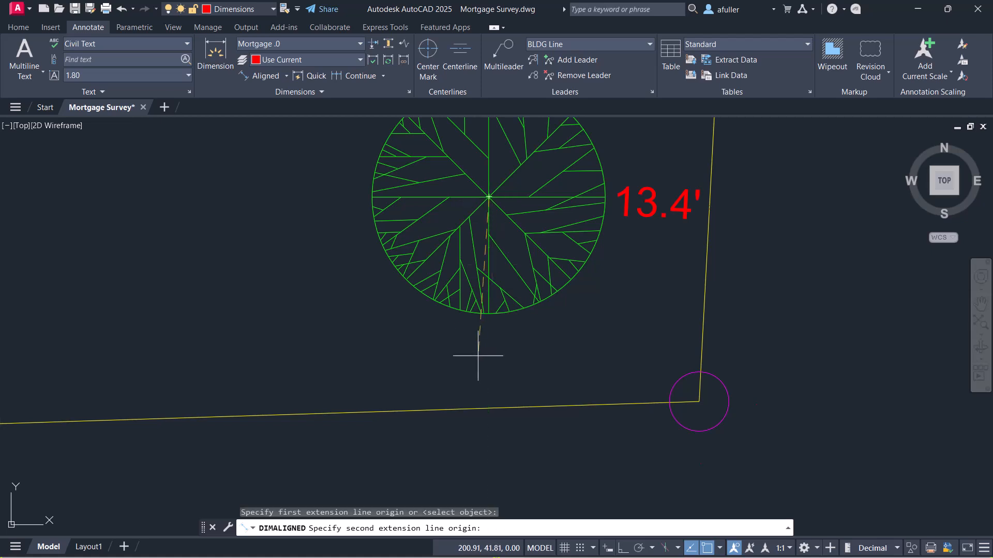
left_click(494, 408)
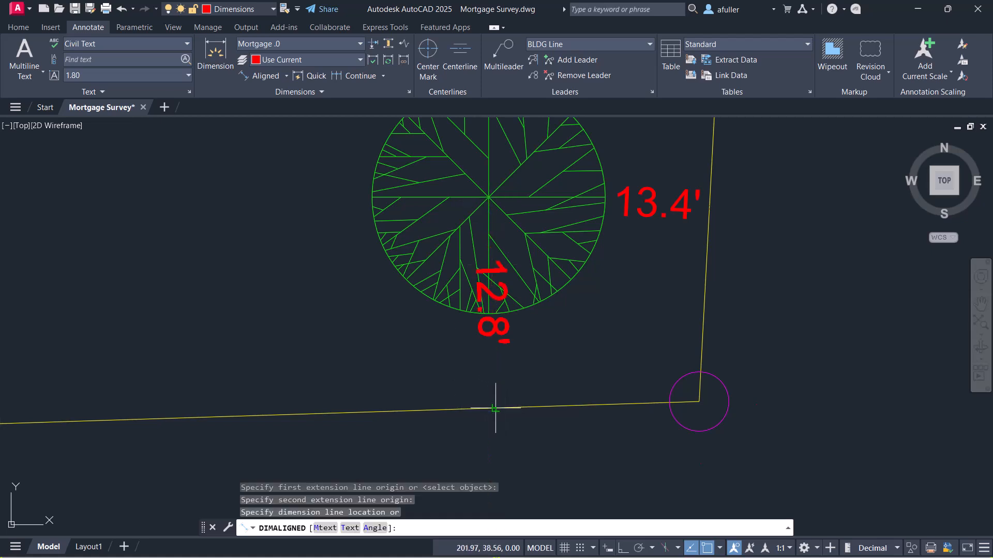
left_click(491, 326)
Move the text of the round tree's south dimension into the gap between the tree and the south property line, then deselect it
left_click(491, 306)
left_click(492, 302)
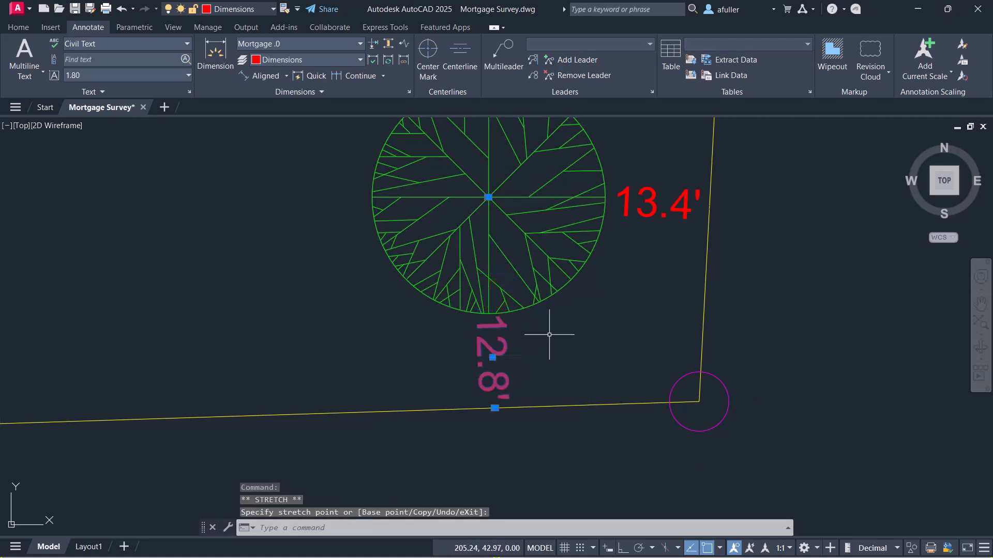
key("Escape")
key("Escape")
key("Escape")
Add an aligned dimension from the center of the northeast tree perpendicular to the east property line
scroll(464, 268, "down", 2)
middle_click_drag(499, 248, 404, 503)
scroll(440, 279, "down", 2)
middle_click_drag(407, 260, 357, 405)
middle_click_drag(389, 339, 383, 364)
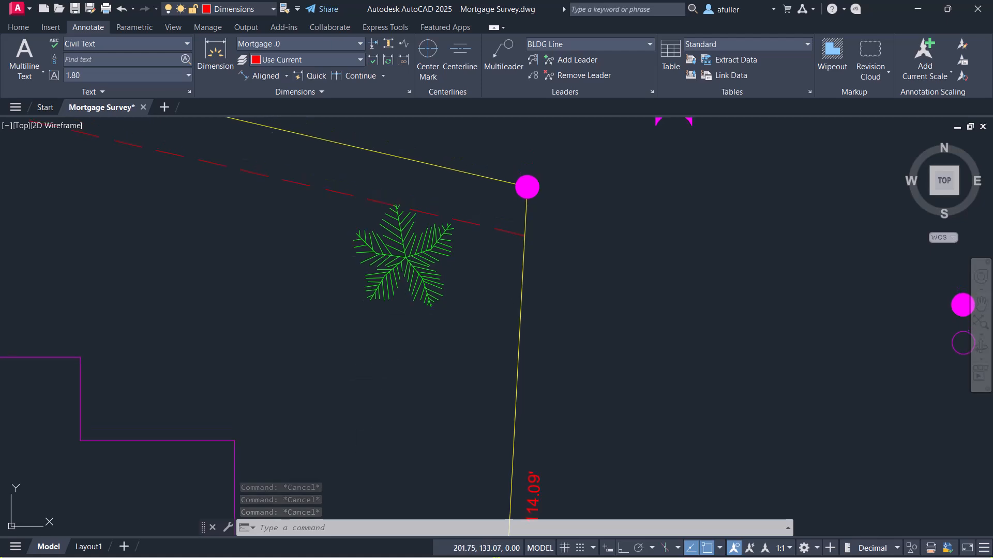
middle_click_drag(401, 293, 333, 356)
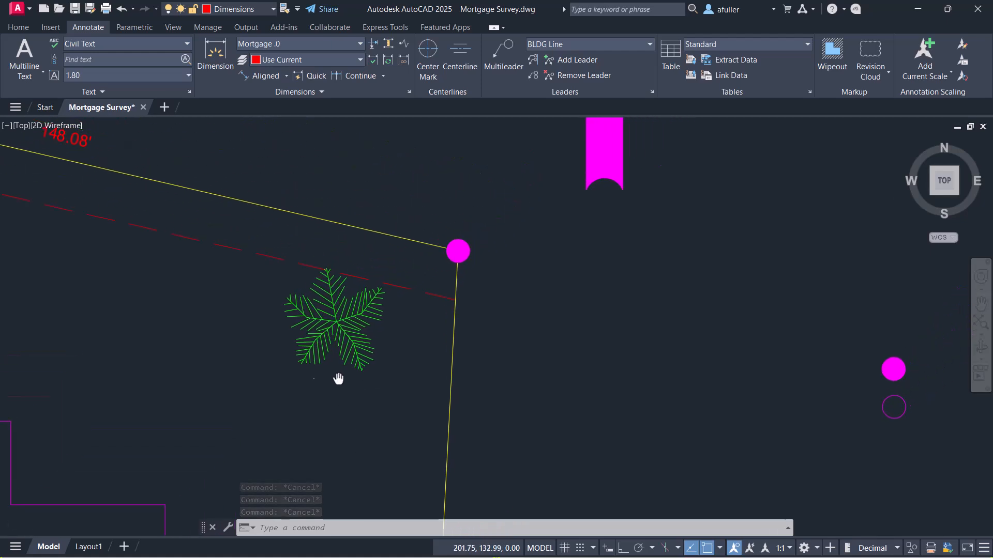
left_click(263, 75)
scroll(340, 327, "up", 2)
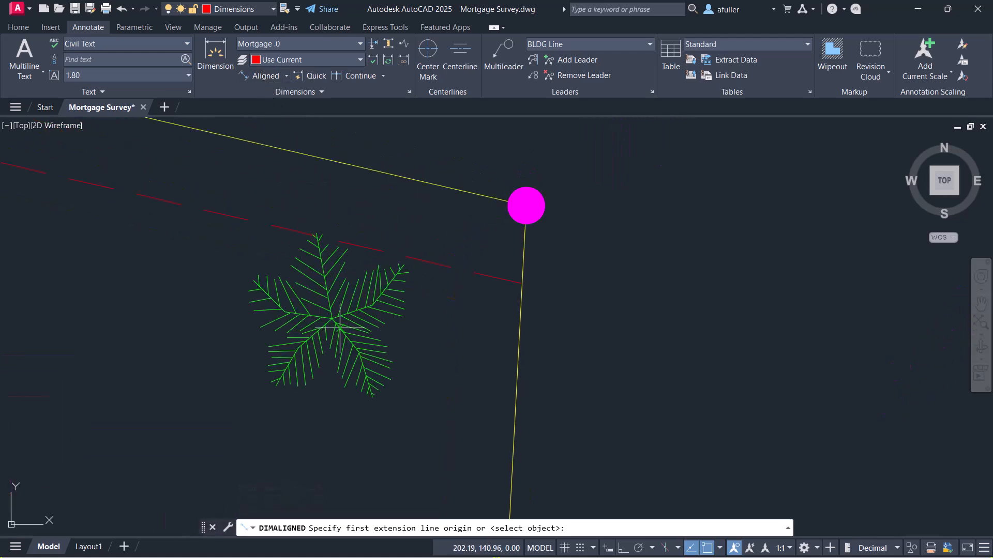
scroll(331, 317, "up", 3)
left_click(326, 303)
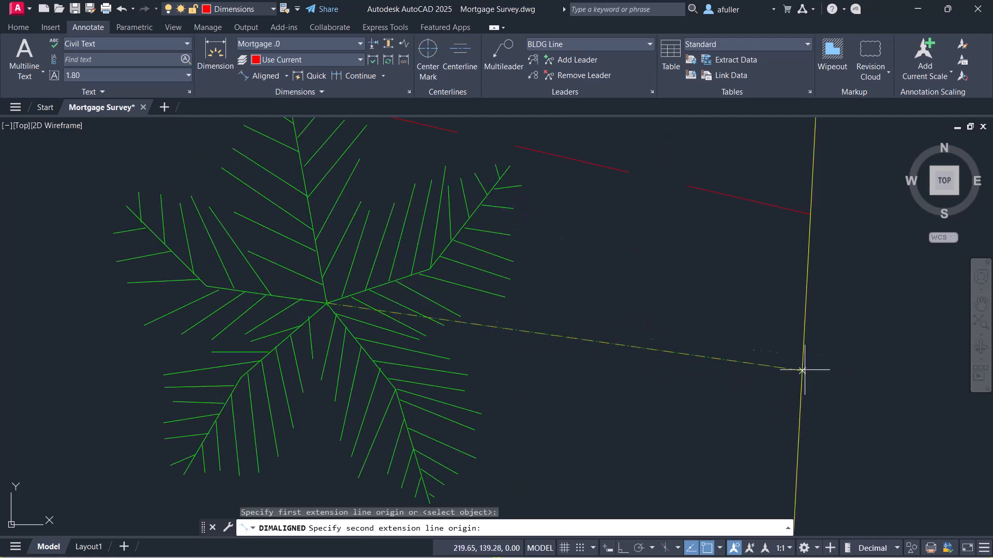
left_click(804, 329)
left_click(805, 328)
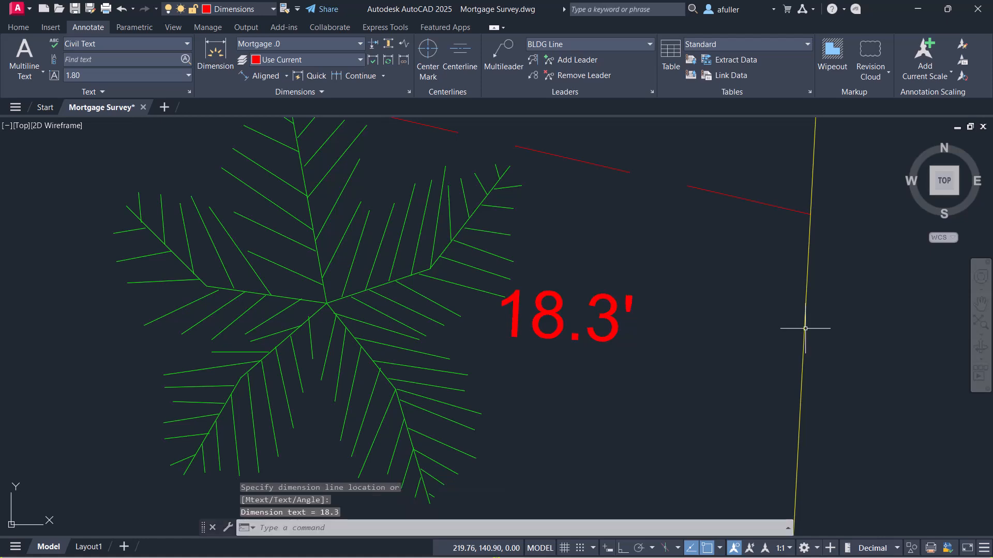
Move the text of the northeast tree's east dimension into the gap between the tree and the property line, then deselect it
left_click(588, 318)
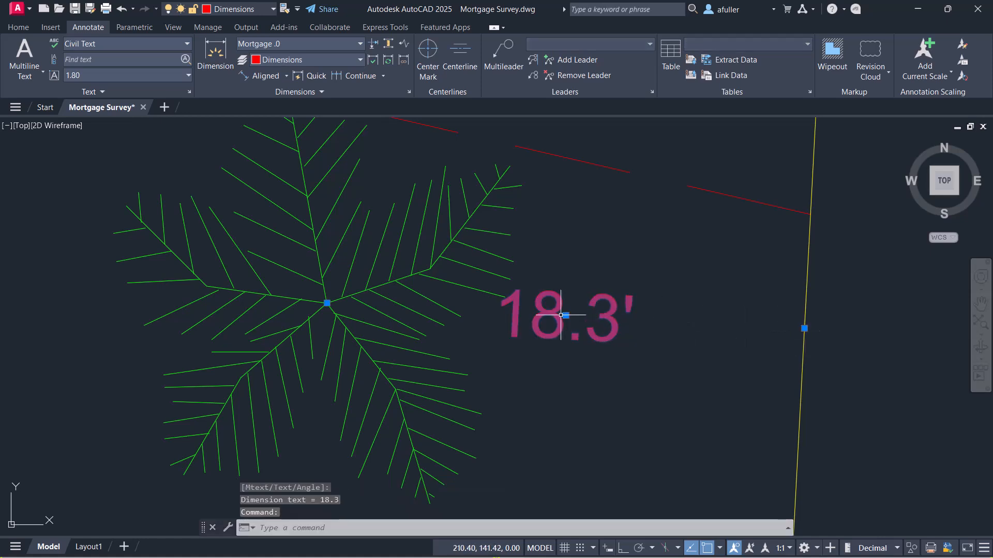
left_click(565, 315)
left_click(636, 321)
middle_click_drag(544, 278, 591, 320)
key("Escape")
key("Escape")
Add an aligned dimension from the center of the northeast tree perpendicular to the north property line
left_click(256, 74)
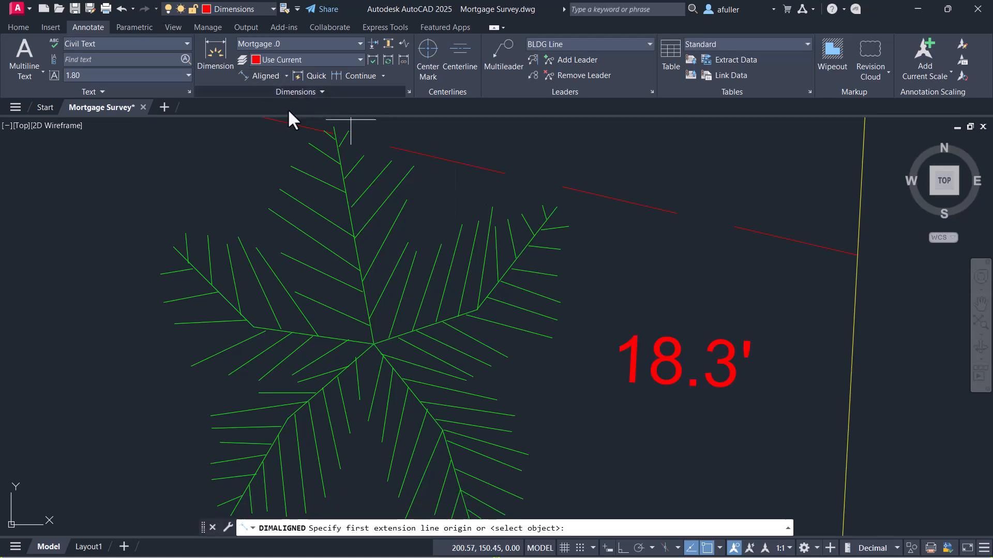
left_click(374, 344)
scroll(374, 344, "down", 5)
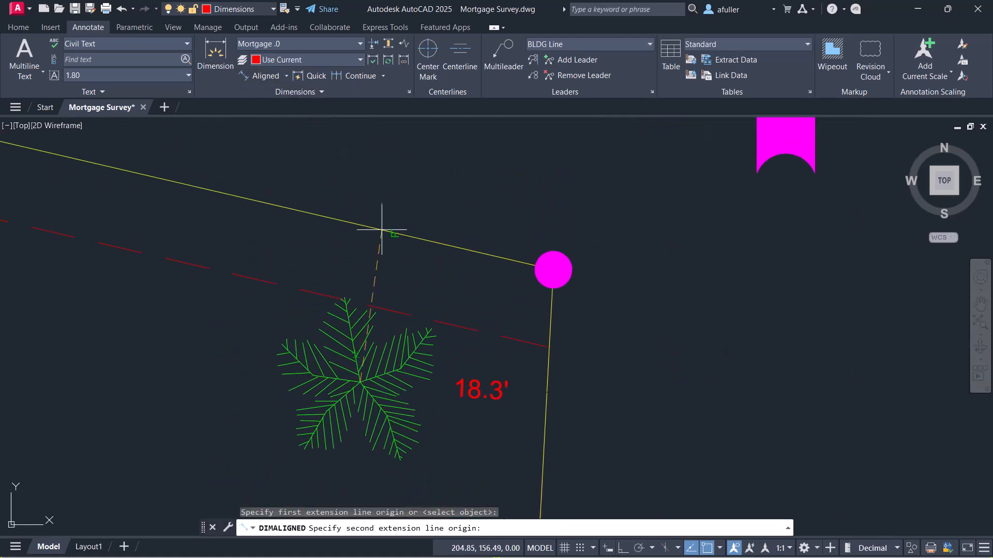
left_click(394, 233)
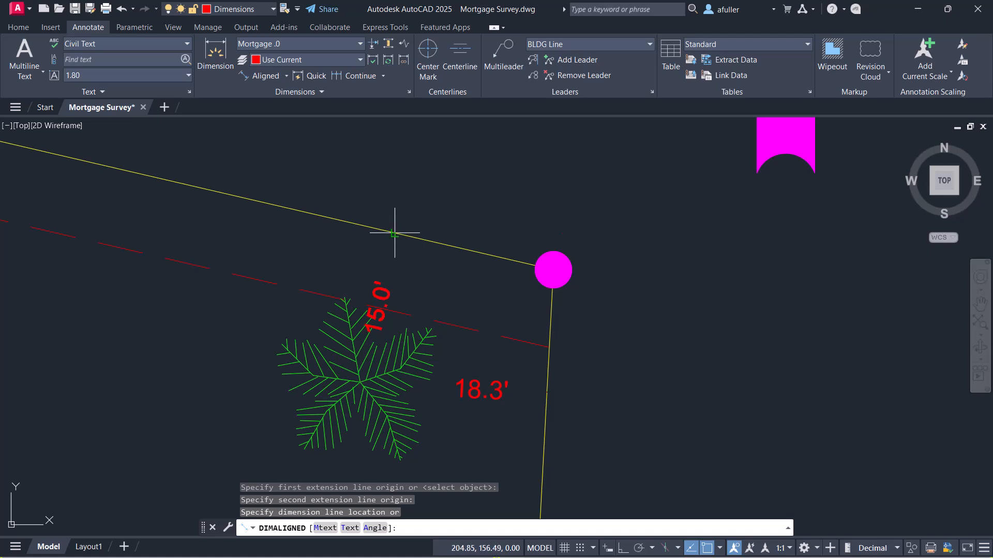
left_click(390, 248)
Move the text of the northeast tree's north dimension up between the dashed line and the north property line, then deselect it
left_click(378, 307)
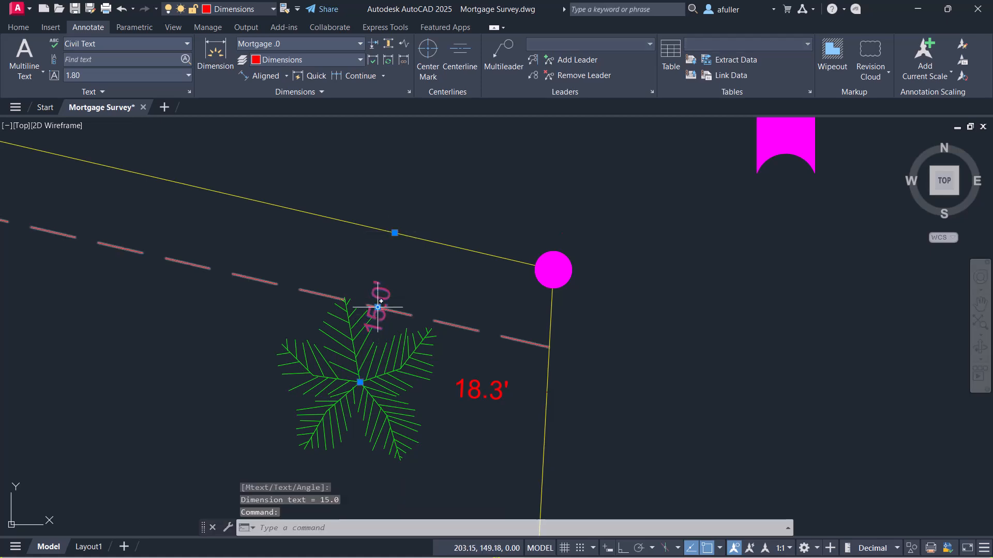
left_click(377, 307)
left_click(386, 275)
key("Escape")
key("Escape")
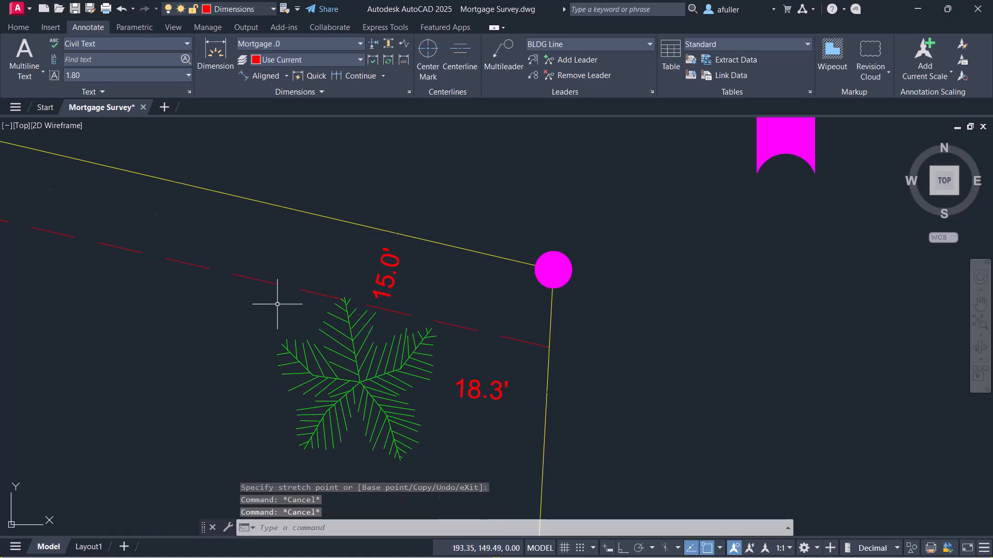
scroll(277, 303, "down", 3)
middle_click_drag(308, 308, 468, 310)
mouse_move(270, 283)
middle_mouse_down()
mouse_move(323, 313)
mouse_move(626, 337)
middle_mouse_up()
middle_click_drag(200, 294, 309, 303)
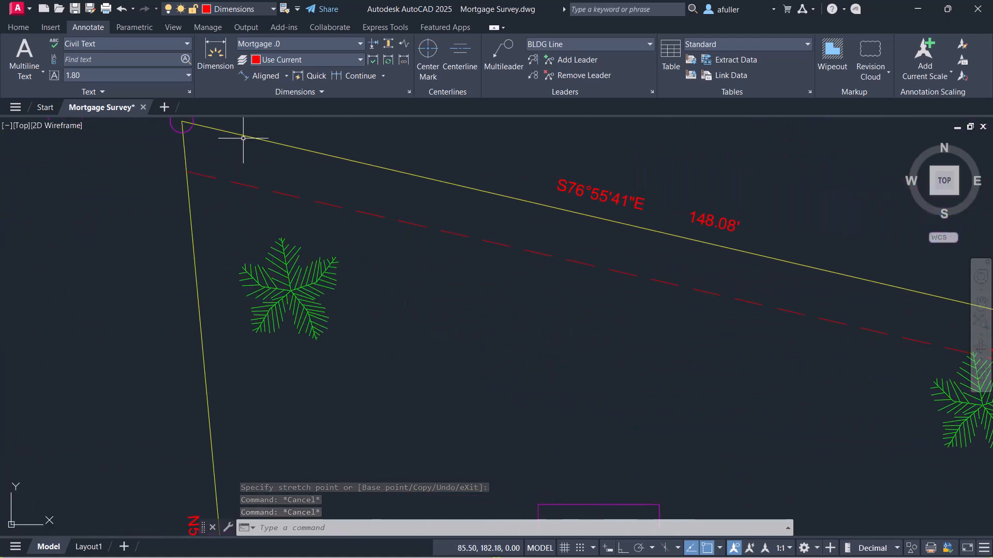
left_click(265, 76)
scroll(266, 282, "up", 4)
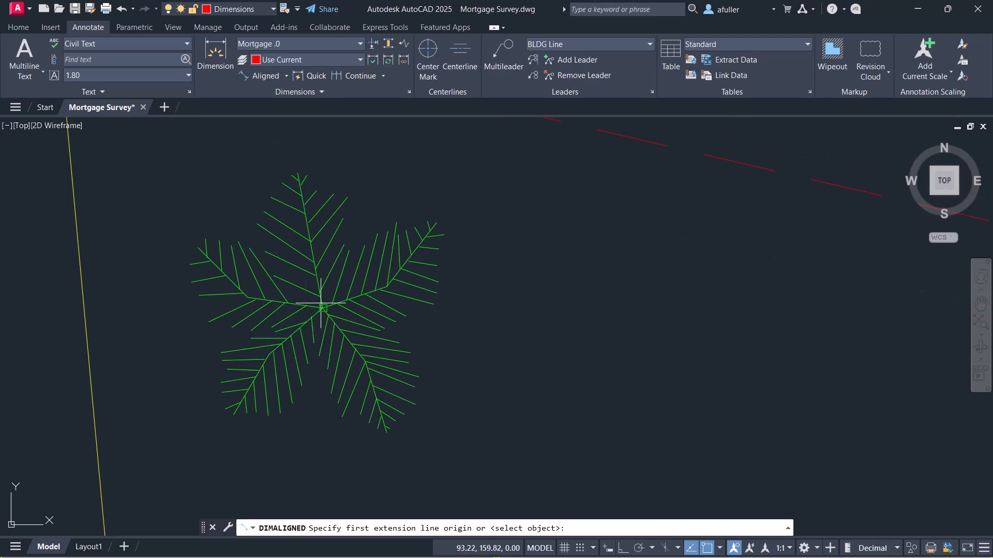
left_click(322, 308)
key("Escape")
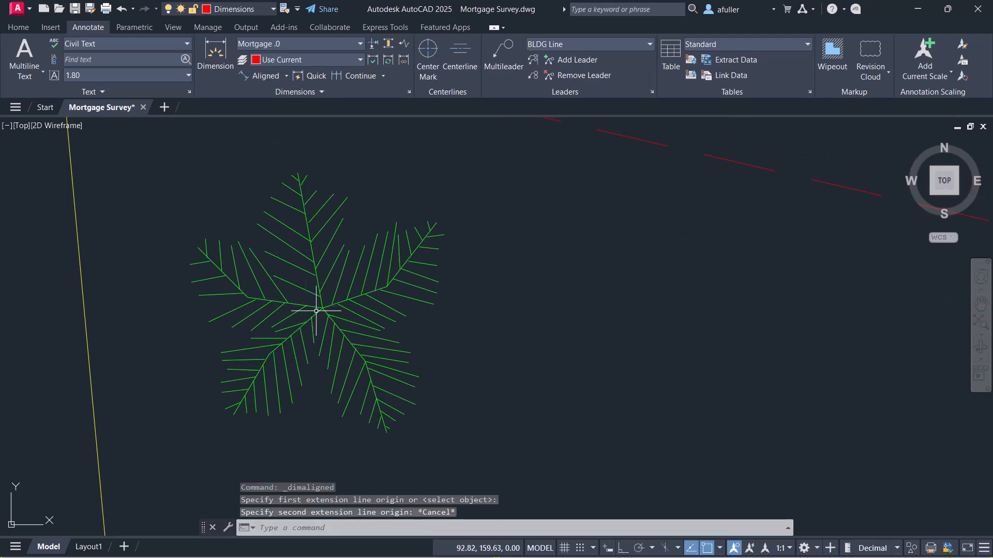
Add an aligned dimension from the center of the northwest tree perpendicular to the north property line
left_click(261, 75)
scroll(323, 310, "up", 4)
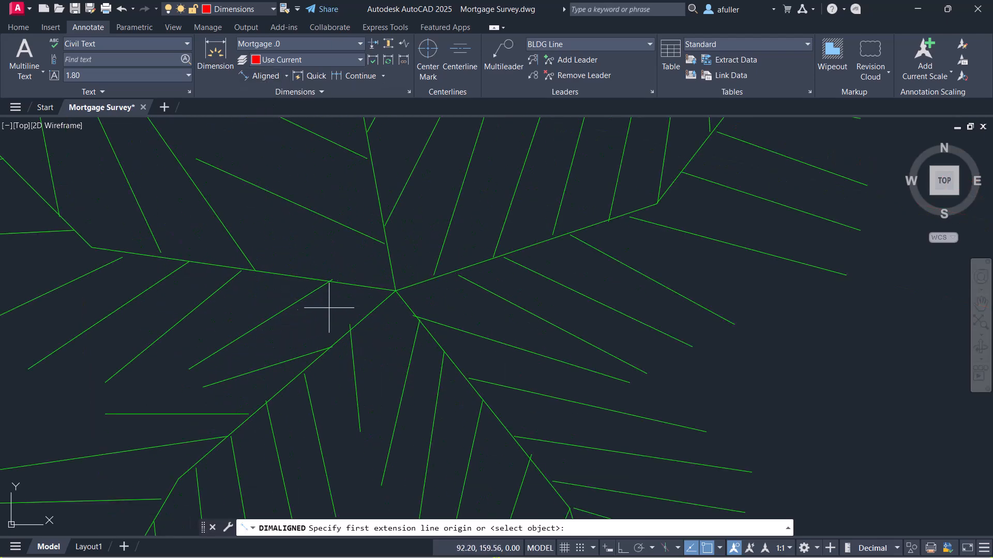
left_click(394, 291)
scroll(365, 255, "down", 5)
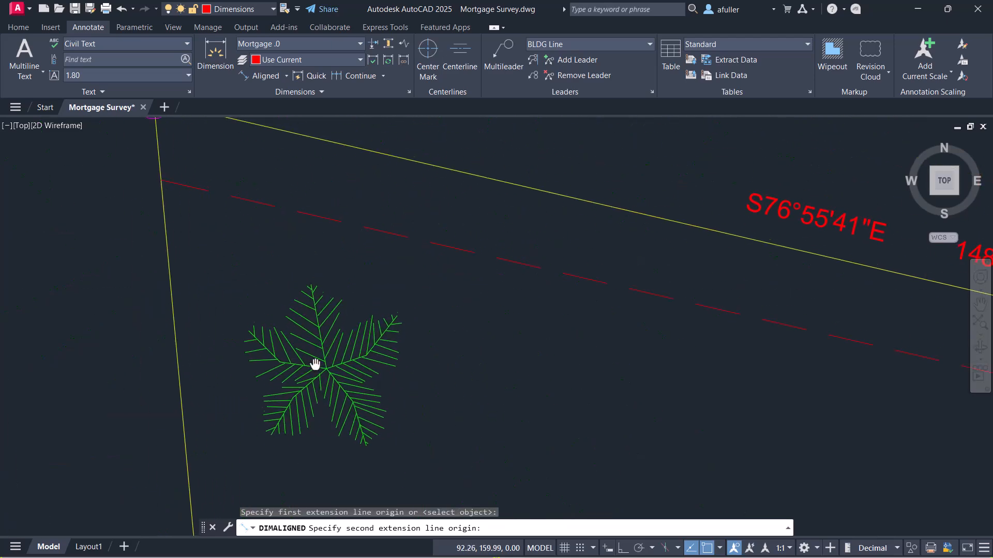
left_click(377, 153)
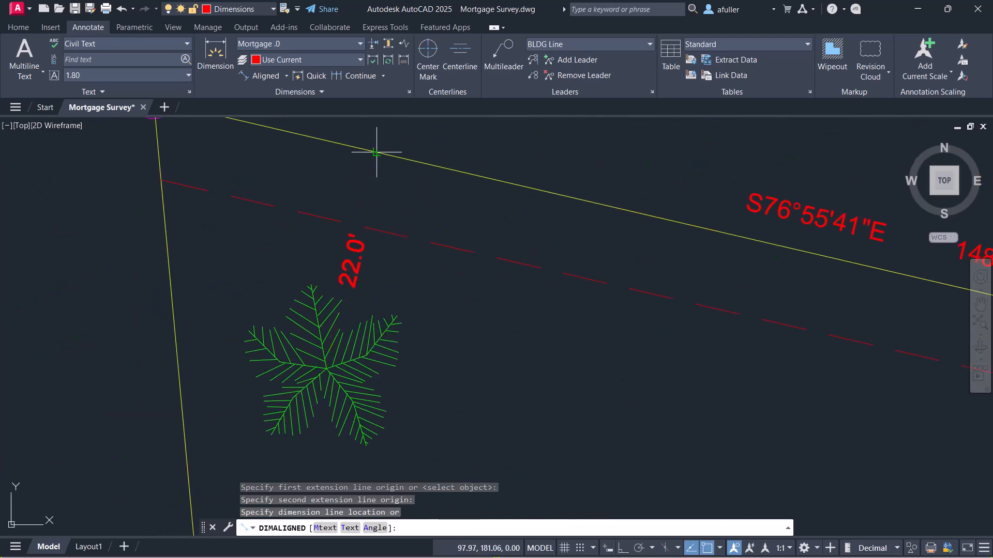
left_click(377, 152)
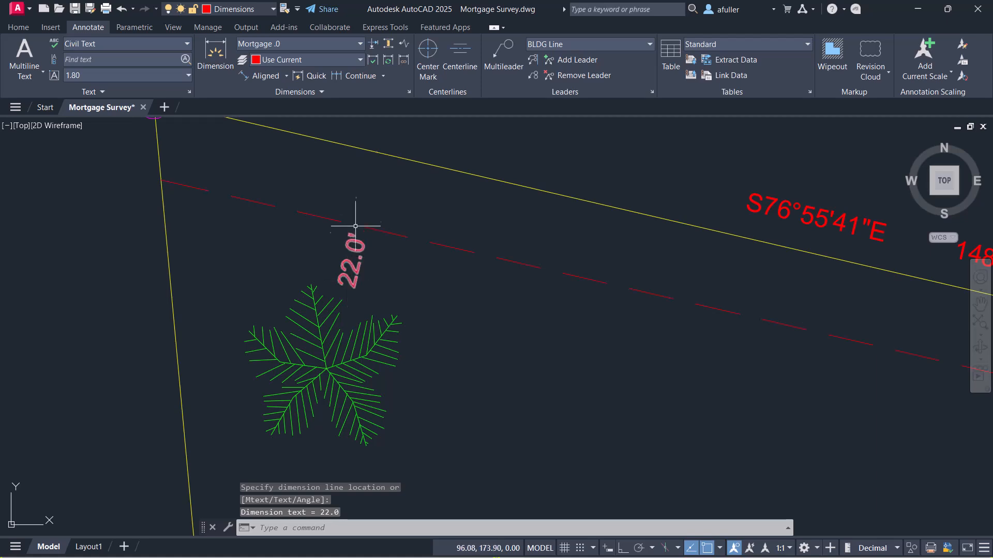
Add an aligned dimension from the center of the northwest tree perpendicular to the west property line
mouse_move(328, 336)
middle_mouse_down()
mouse_move(359, 284)
mouse_move(365, 230)
middle_mouse_up()
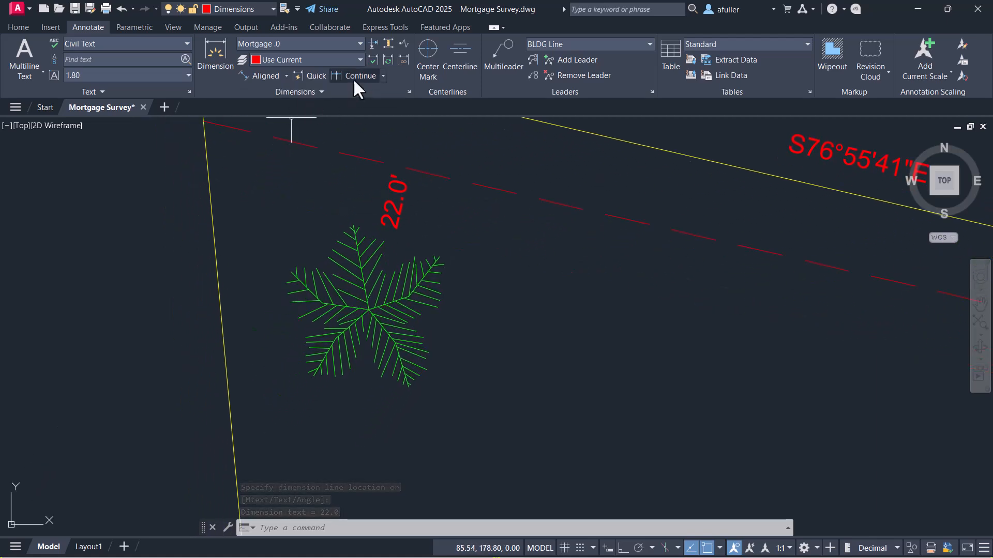
left_click(247, 73)
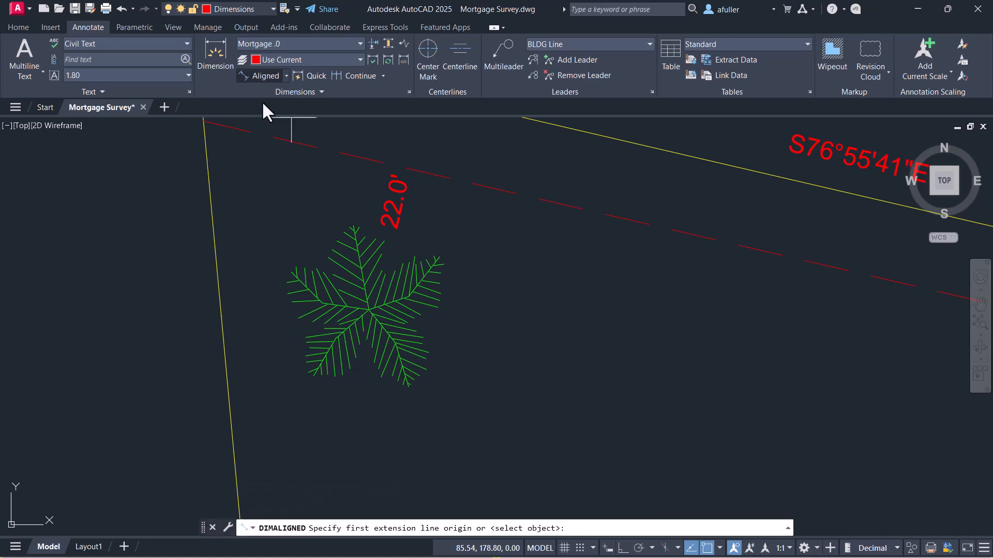
left_click(364, 310)
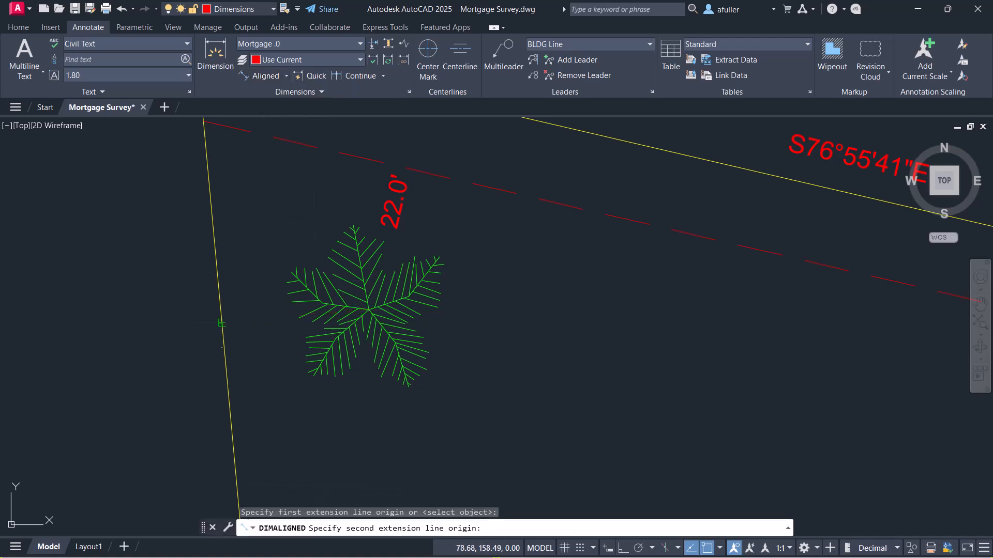
left_click(221, 323)
left_click(222, 323)
Move the text of the northwest tree's west dimension into the gap between the tree and the property line, then deselect it
left_click(300, 316)
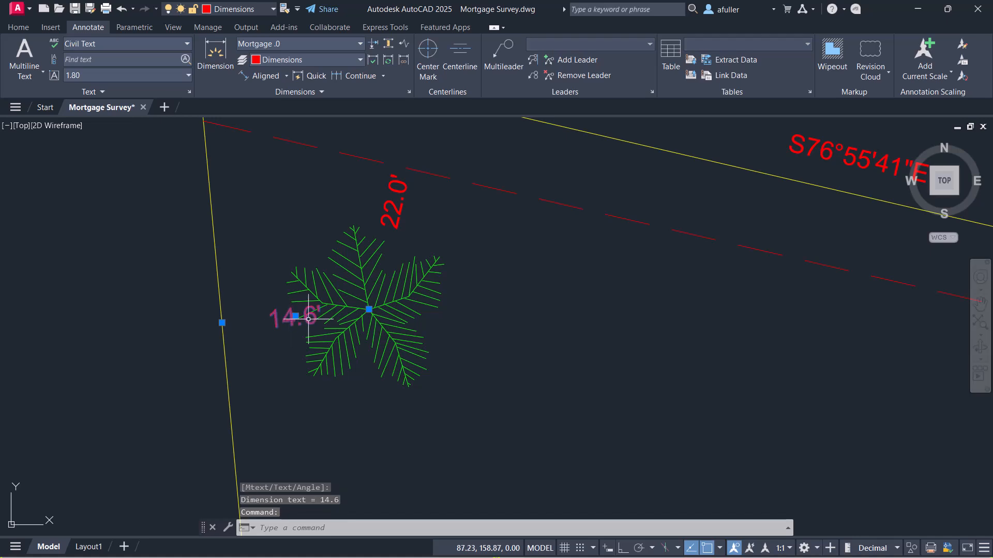
left_click(295, 316)
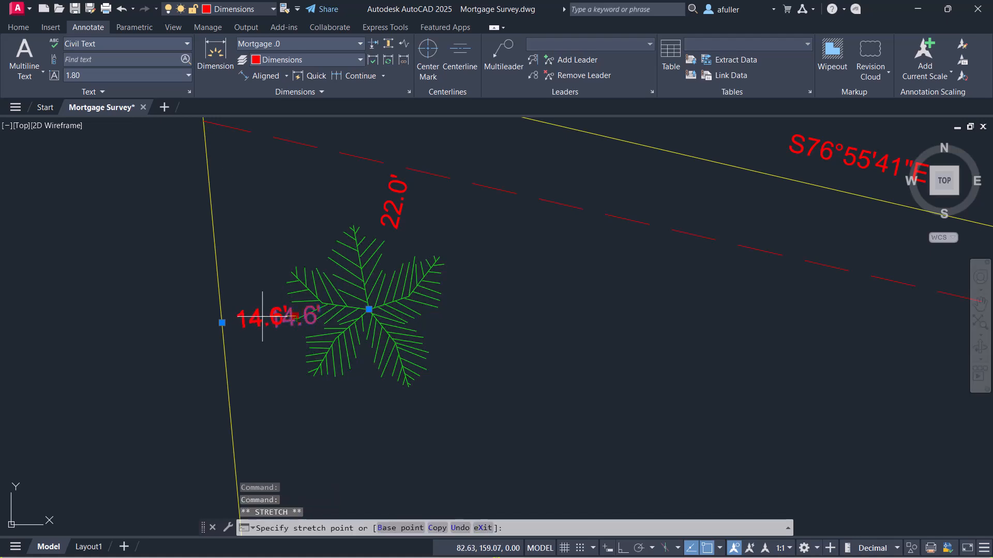
key("Escape")
key("Escape")
Make Mortgage Arrows .00 the current dimension style and add an aligned dimension from a Nearest point on the dashed line perpendicular to the north property line
scroll(446, 354, "down", 5)
middle_click_drag(448, 351, 388, 317)
mouse_move(419, 353)
middle_mouse_down()
mouse_move(290, 341)
mouse_move(275, 330)
middle_mouse_up()
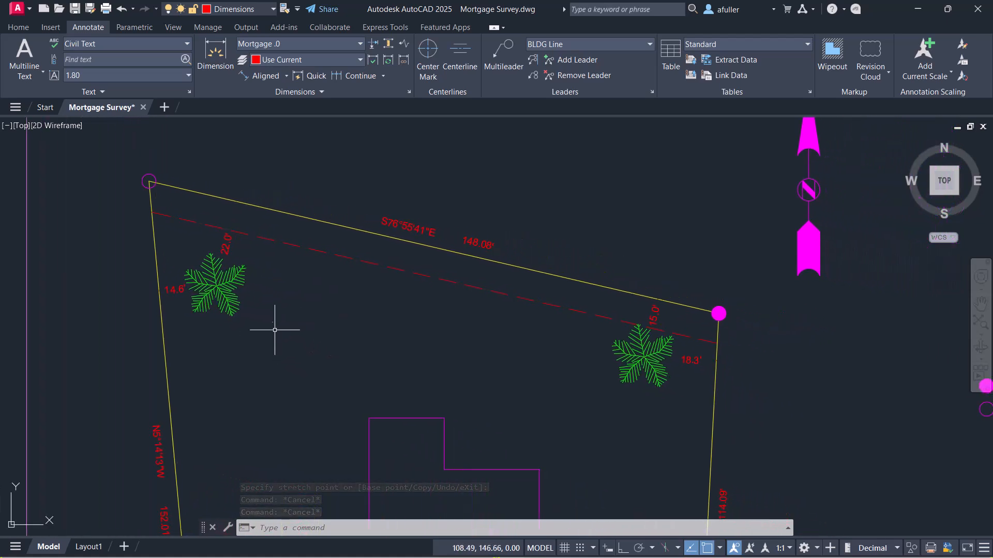
left_click(360, 43)
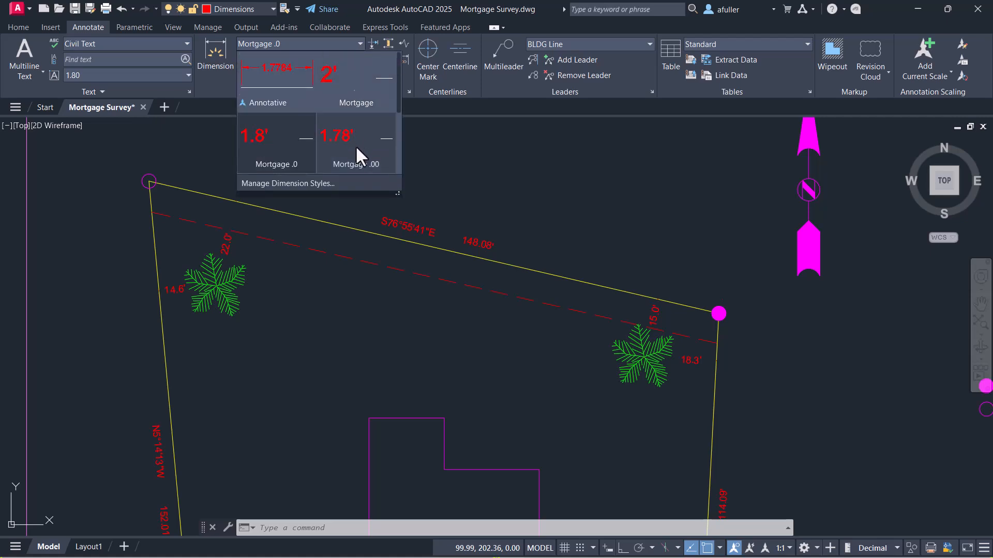
scroll(355, 145, "down", 2)
left_click(360, 157)
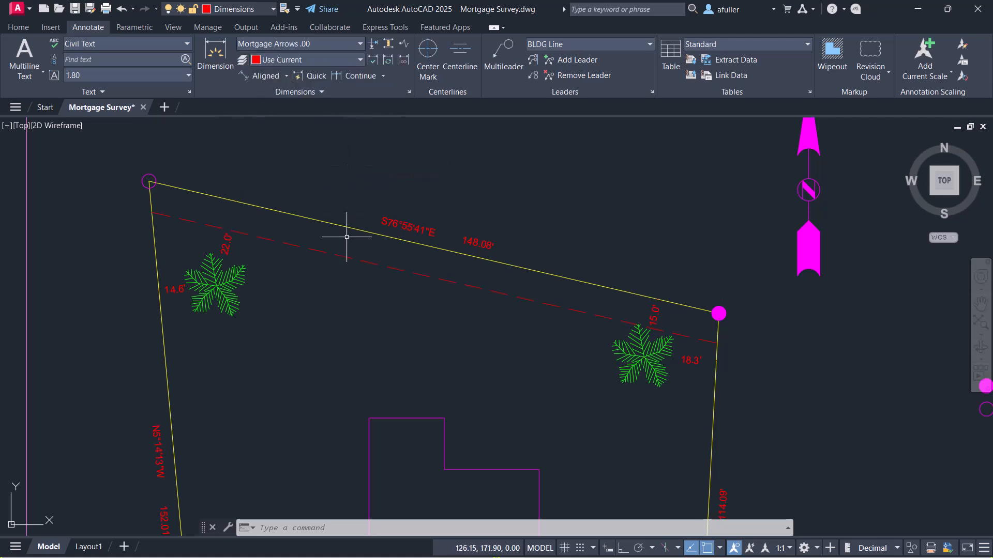
left_click(254, 81)
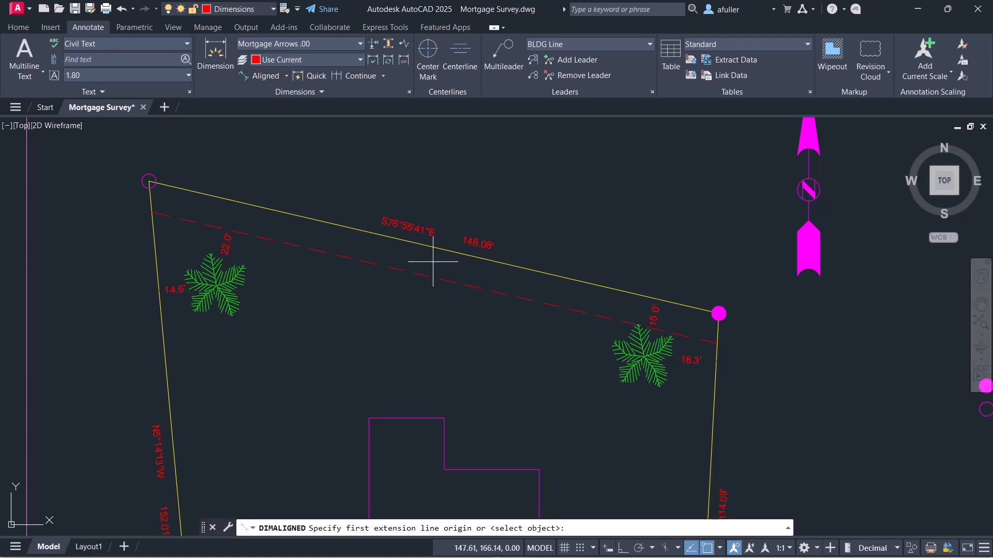
right_click(489, 286, "shift")
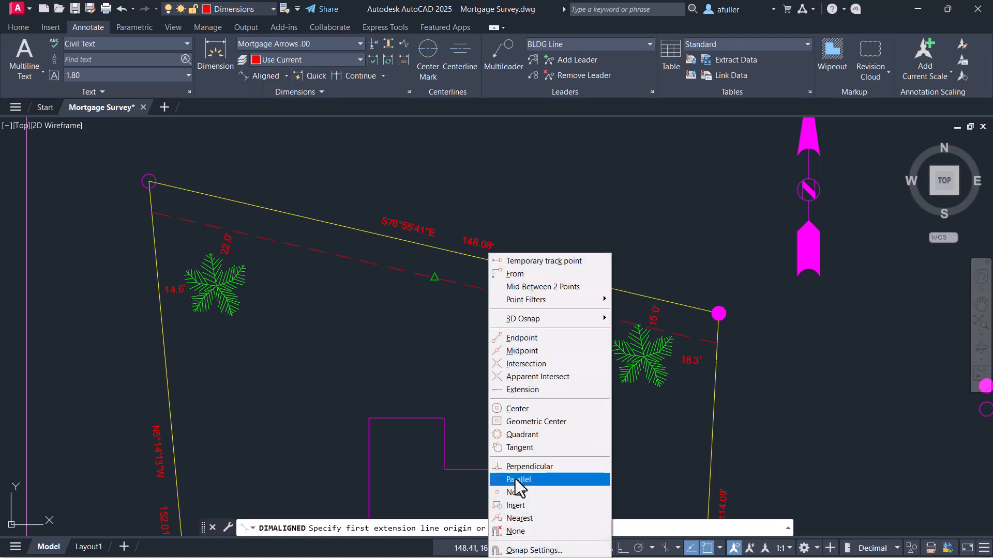
left_click(521, 522)
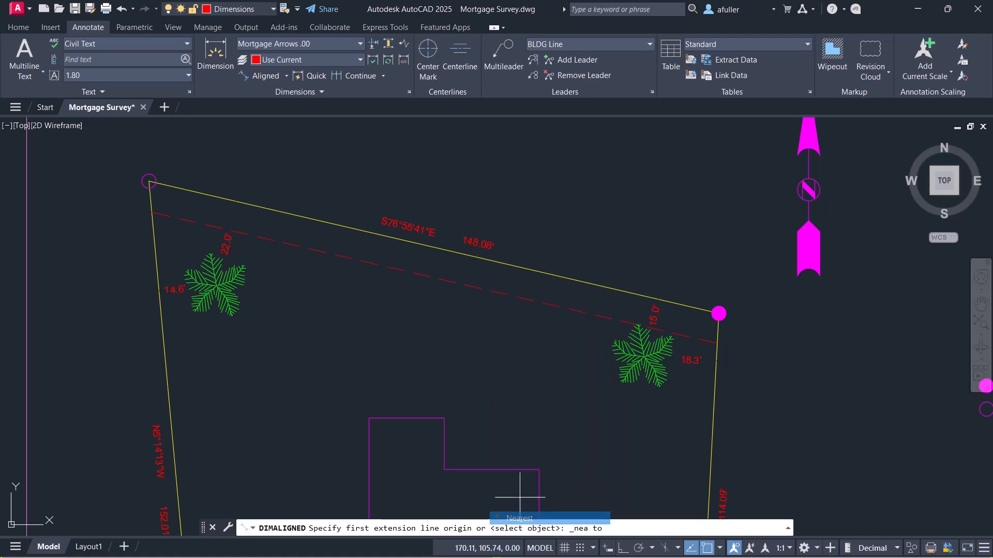
left_click(523, 300)
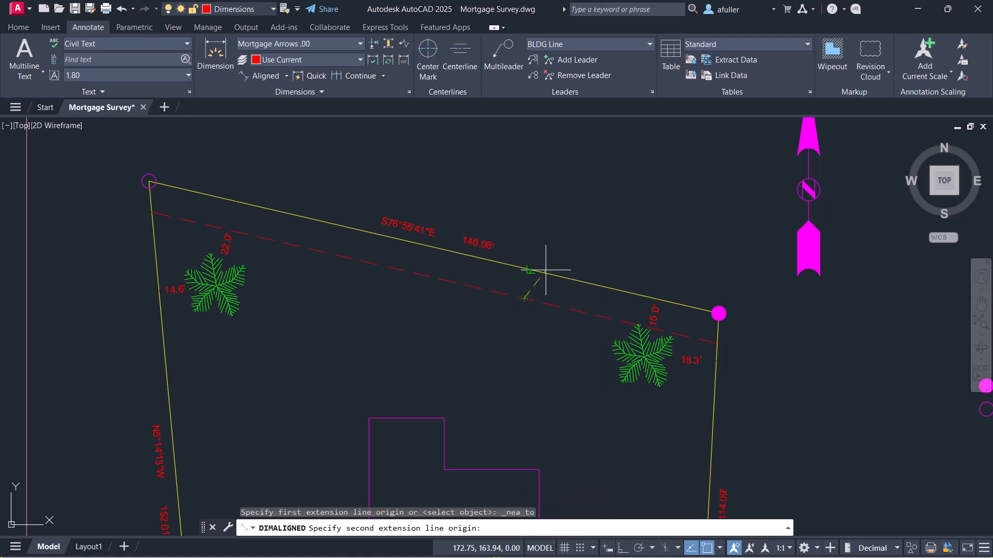
left_click(530, 269)
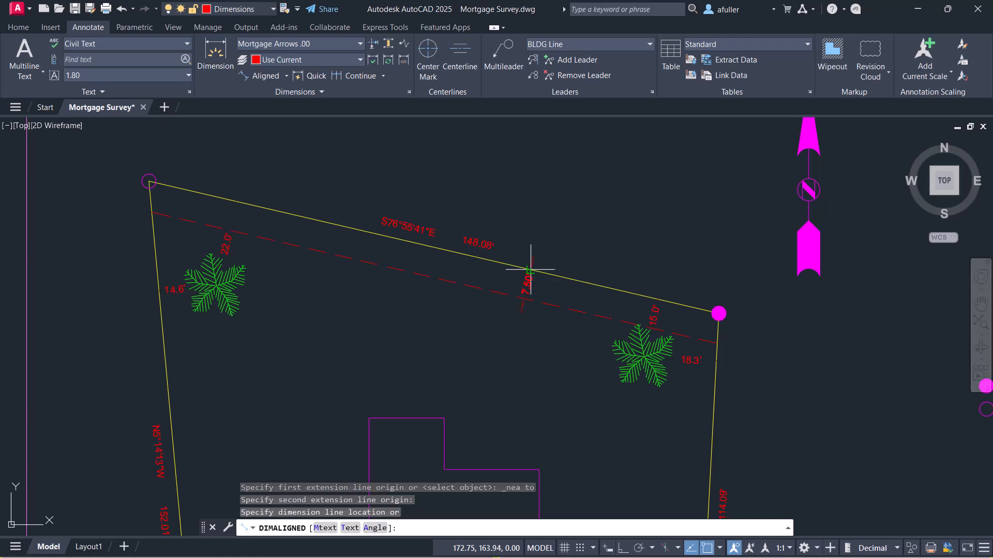
left_click(530, 270)
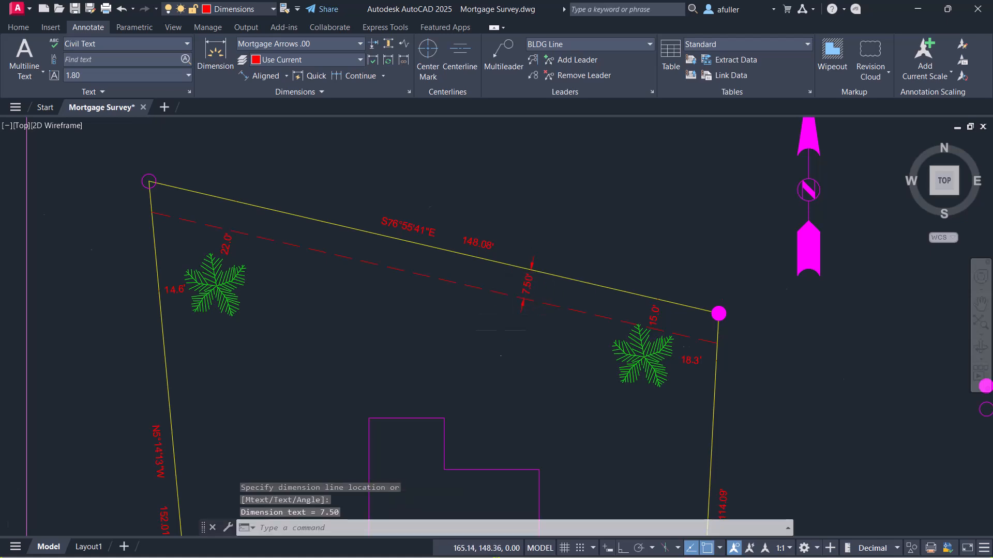
Move the text of the dashed line's offset dimension below the dashed line, outside the arrows, then deselect it
scroll(489, 321, "up", 3)
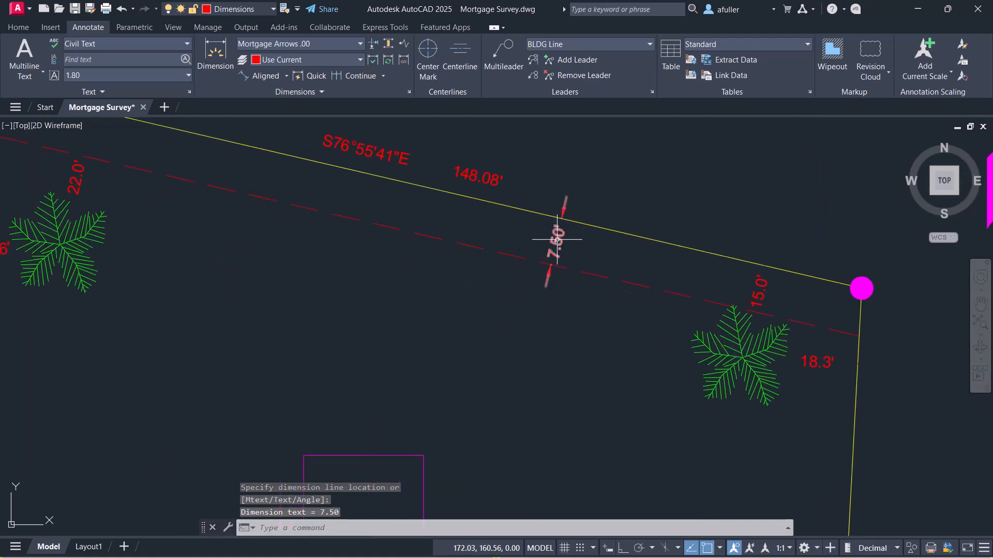
left_click(554, 232)
left_click(555, 241)
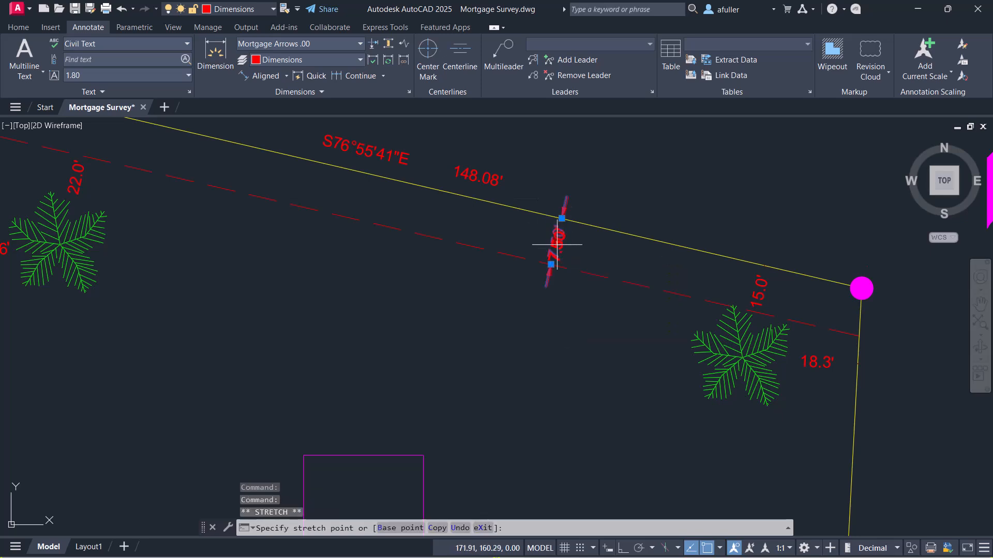
left_click(542, 306)
key("Escape")
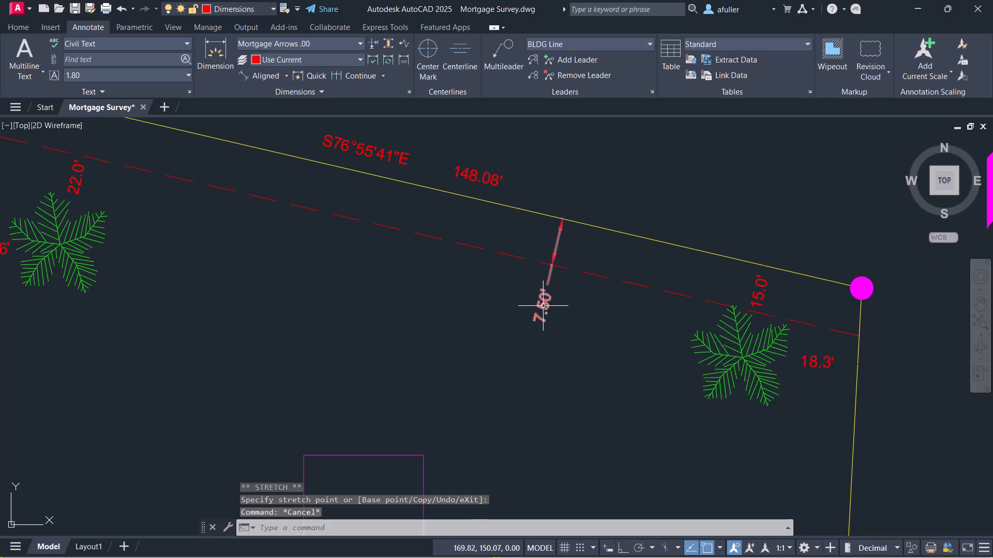
Add PUE on a second line below the value in the dashed line's offset dimension text
left_click(543, 305)
double_click(543, 306)
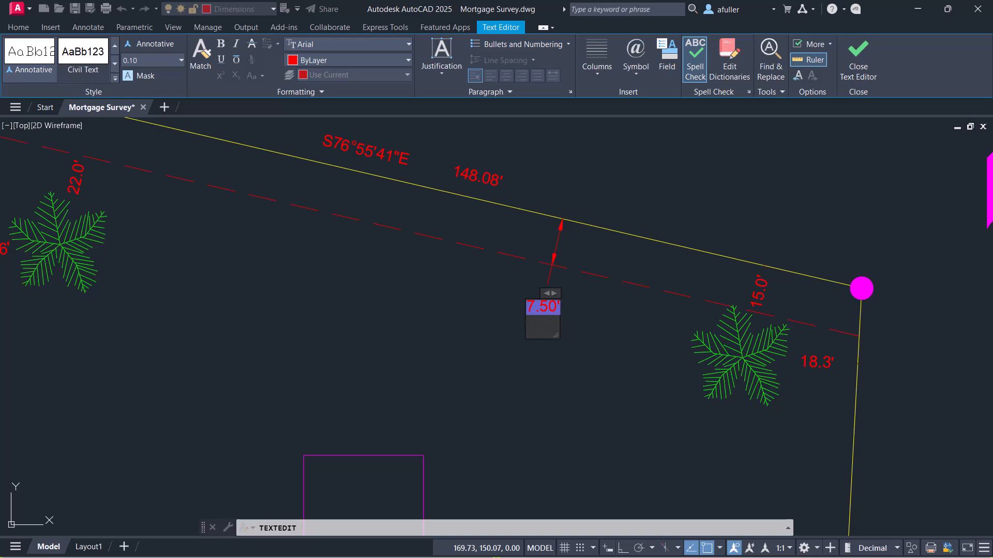
type("PUE")
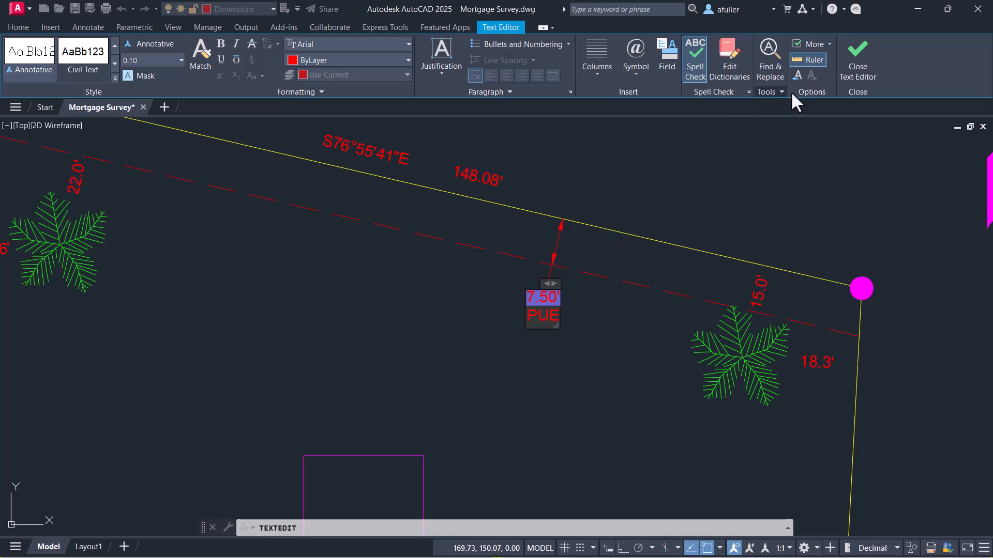
left_click(858, 61)
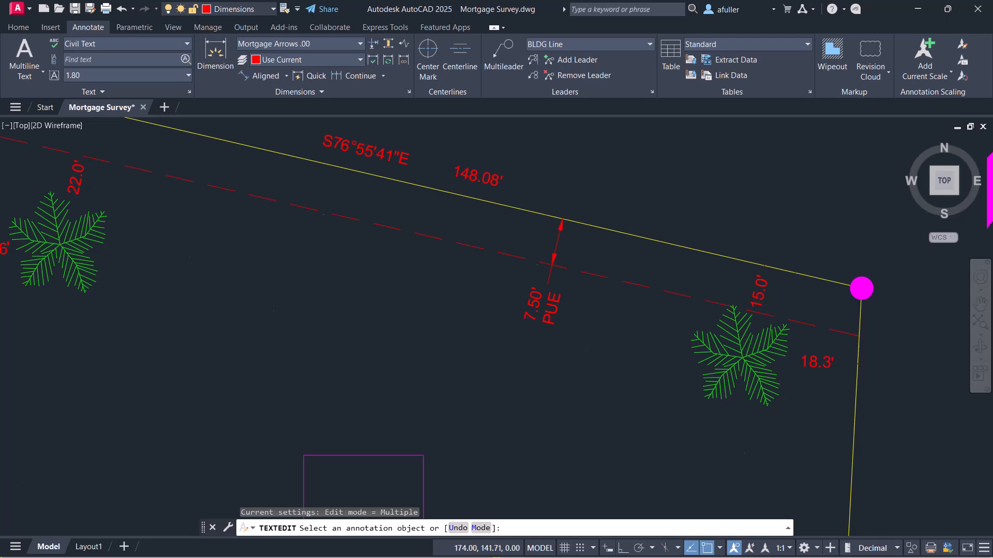
Make Mortgage the current dimension style
scroll(581, 349, "down", 2)
middle_click_drag(527, 385, 535, 195)
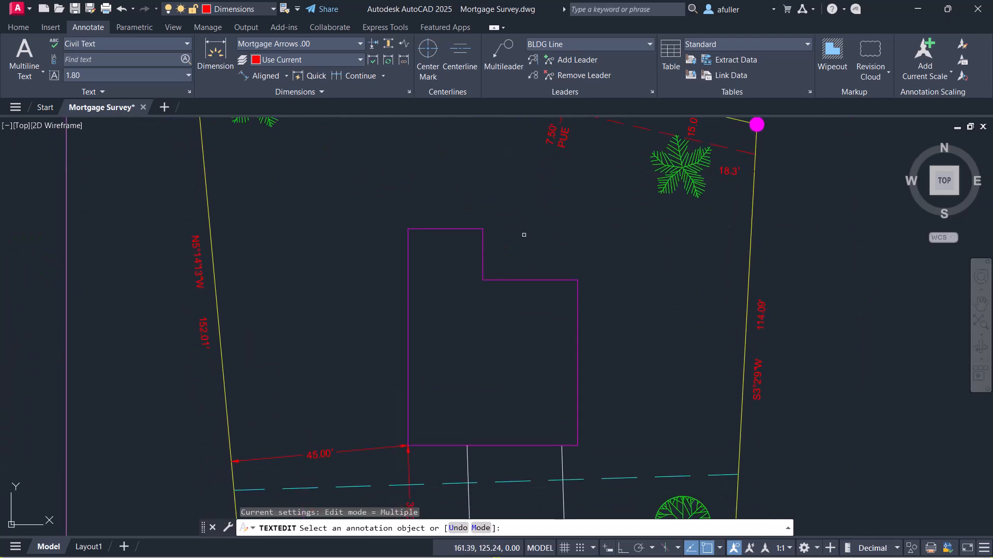
middle_click_drag(505, 314, 507, 248)
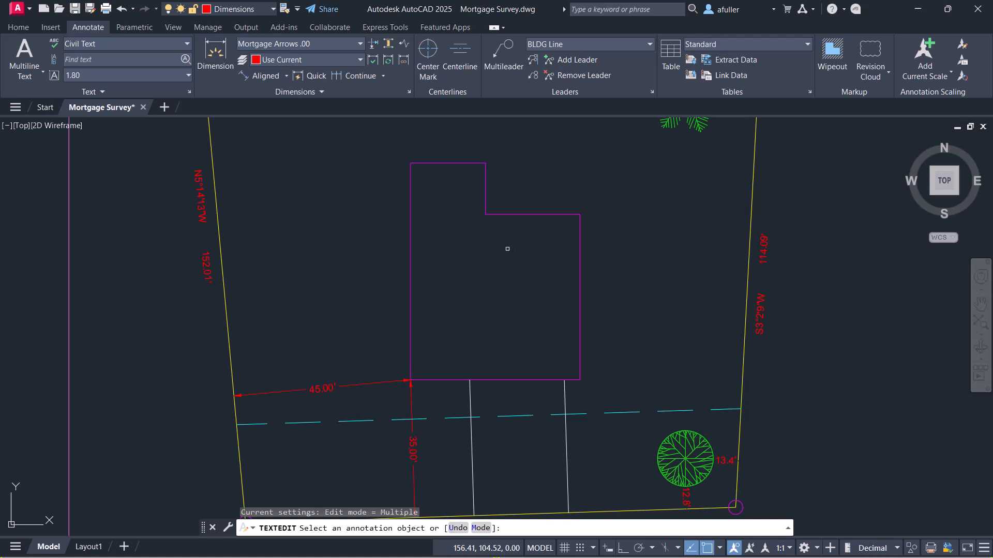
scroll(502, 348, "up", 2)
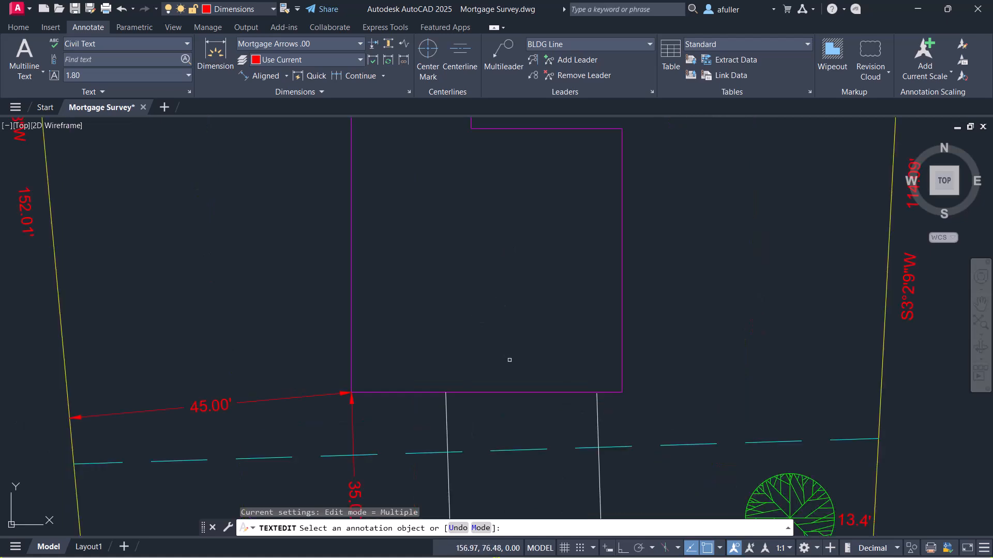
left_click(360, 44)
scroll(281, 118, "up", 6)
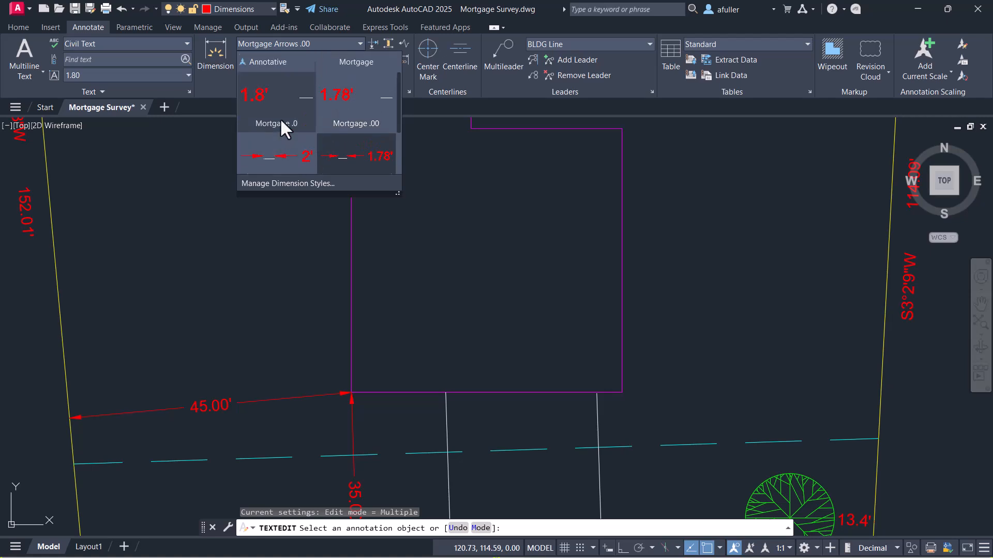
left_click(339, 94)
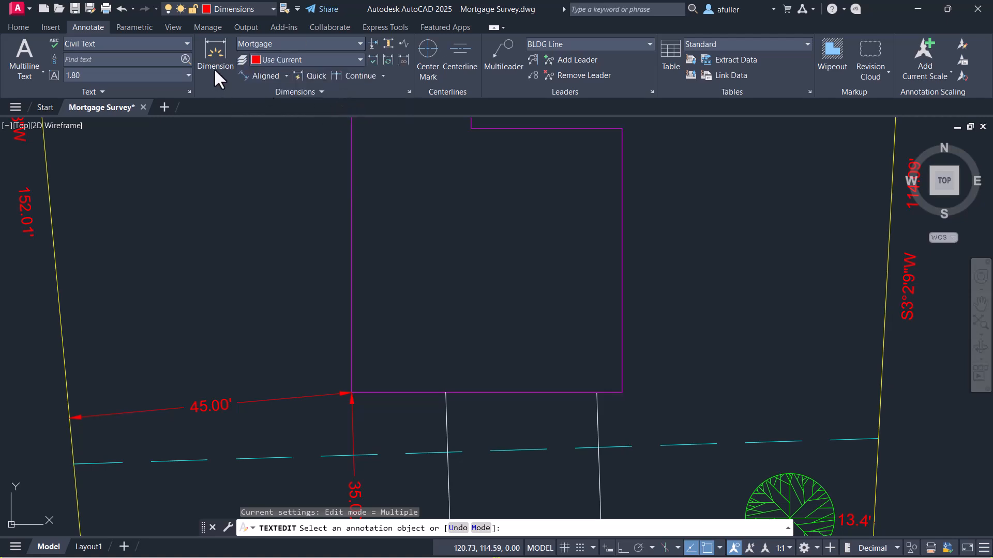
left_click(286, 76)
left_click(267, 98)
scroll(573, 388, "up", 4)
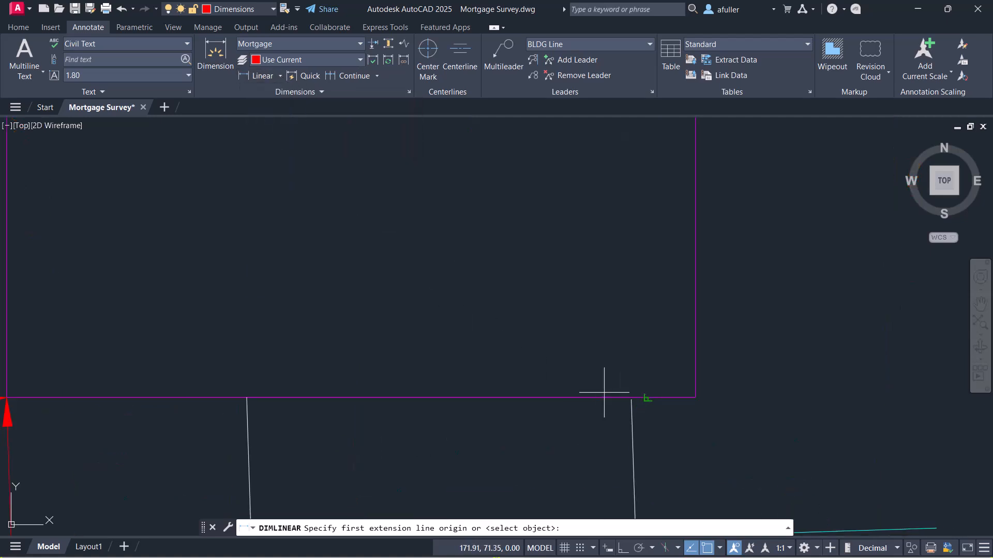
left_click(694, 398)
scroll(632, 397, "up", 5)
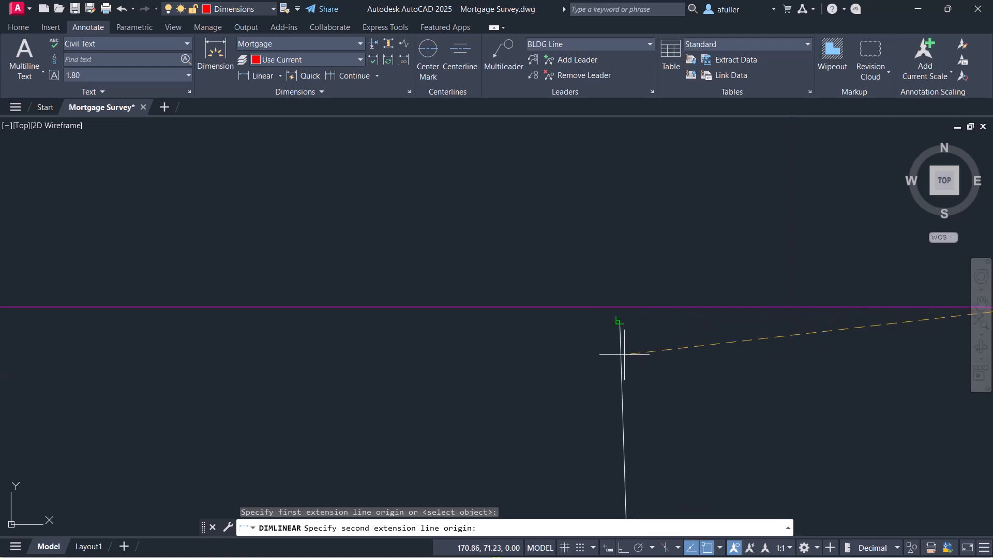
key("Escape")
key("Escape")
Extend the driveway's east line up to the house's south wall
type("EX")
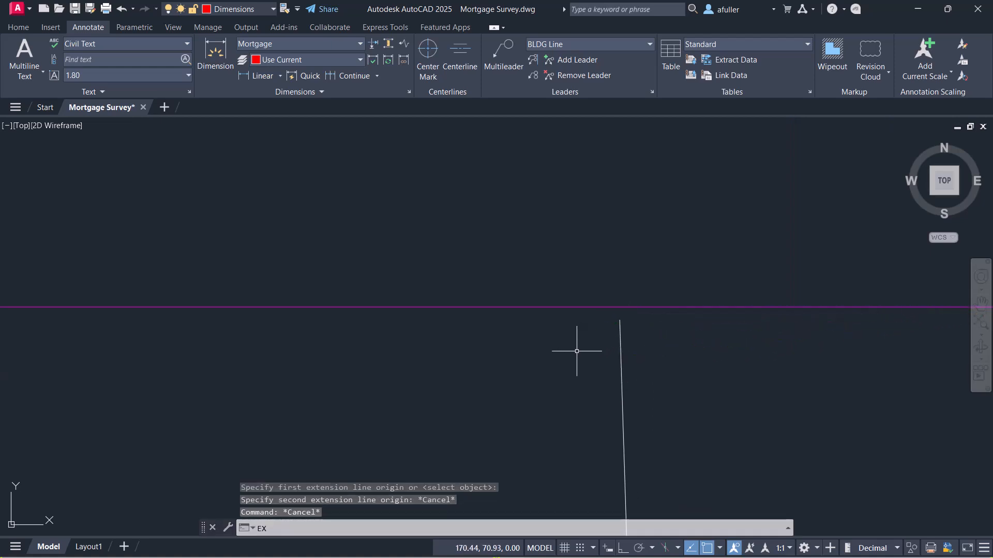
key("Return")
left_click(621, 328)
key("Escape")
Add a linear dimension from the house's southeast corner to the driveway's east line, placed just below the south wall
scroll(597, 326, "down", 1)
middle_click_drag(598, 326, 469, 315)
left_click(261, 77)
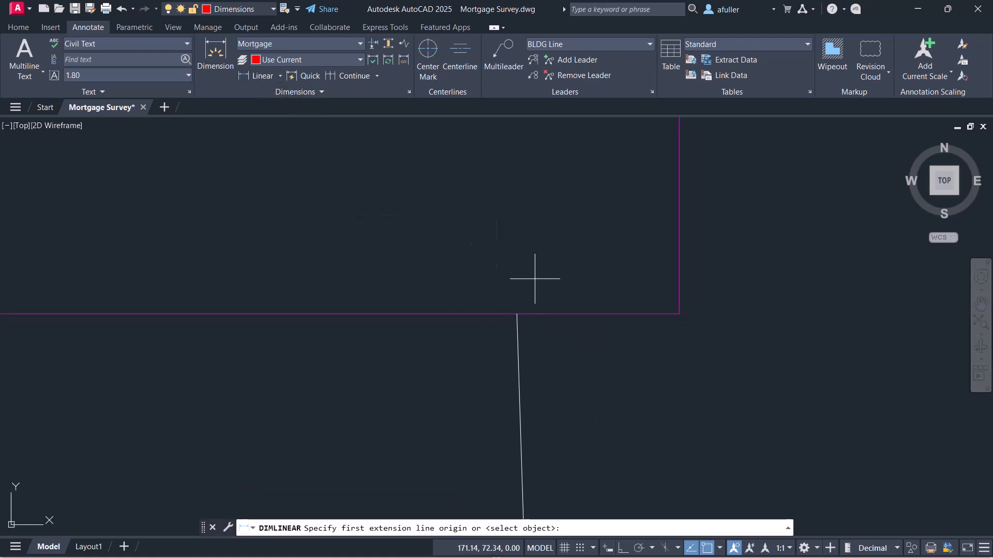
left_click(678, 314)
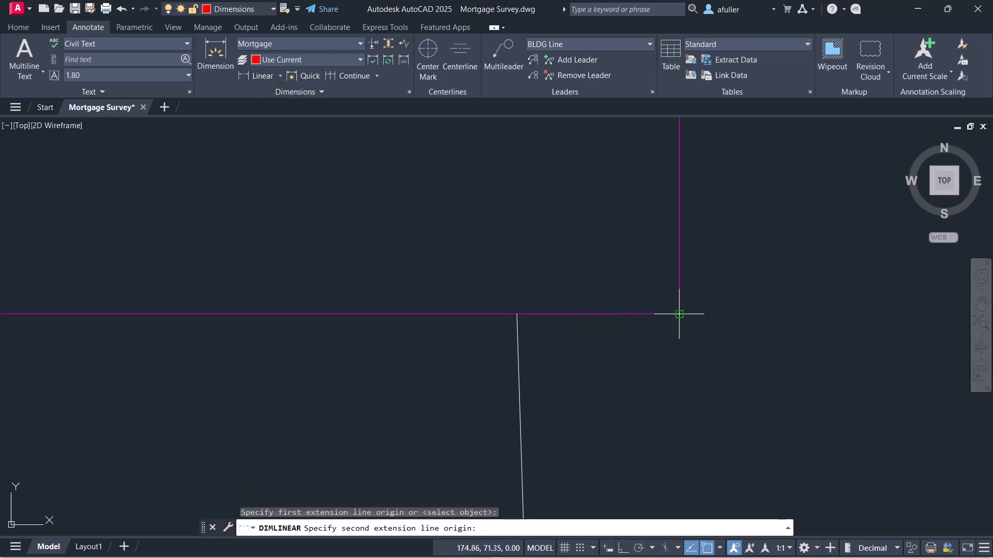
left_click(517, 313)
left_click(581, 327)
scroll(559, 319, "down", 2)
scroll(560, 319, "down", 2)
middle_click_drag(551, 326, 612, 343)
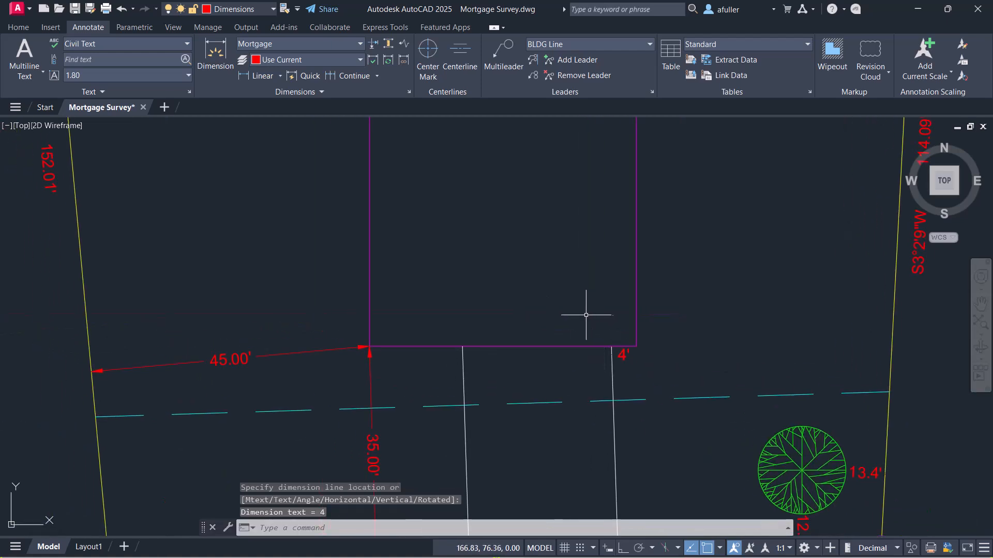
scroll(588, 315, "down", 2)
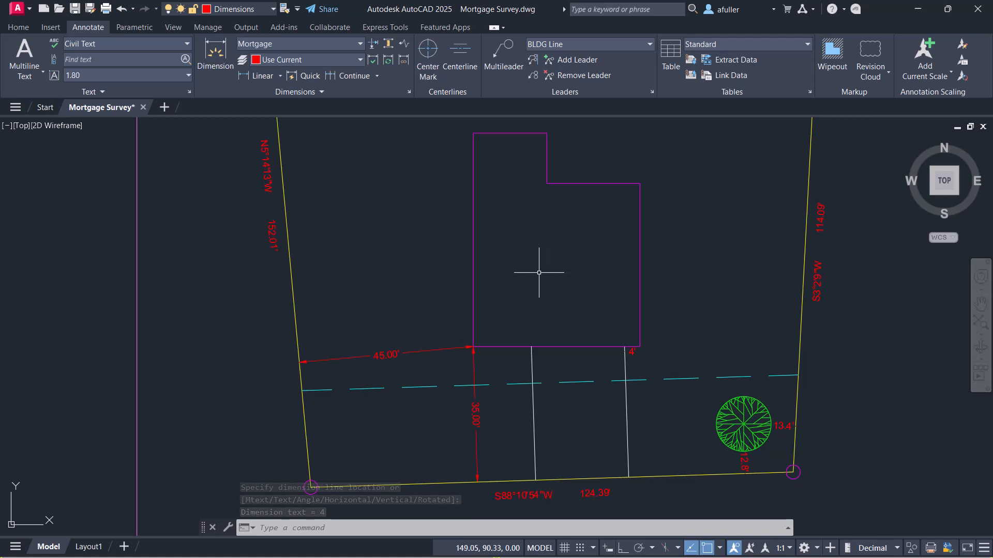
left_click(262, 76)
scroll(468, 342, "up", 5)
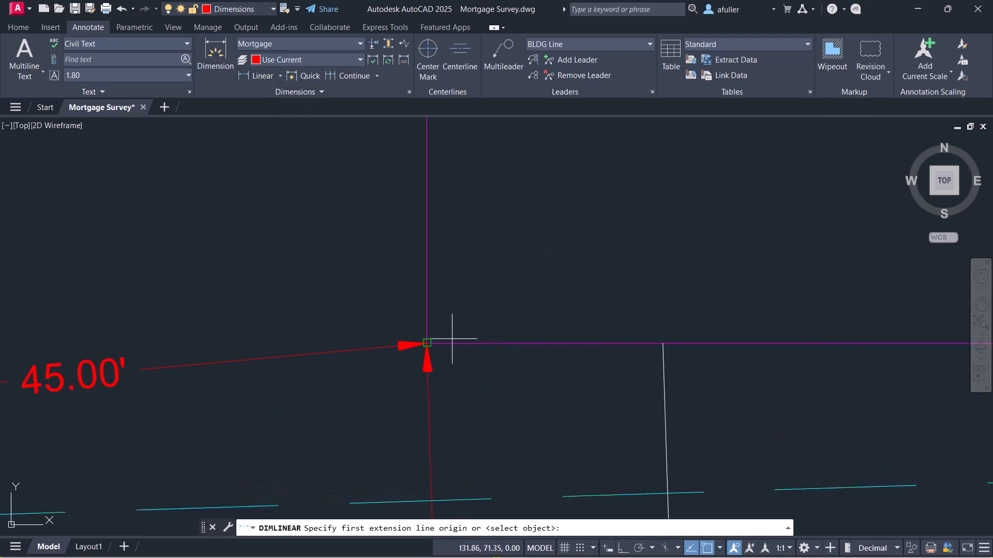
scroll(471, 342, "down", 3)
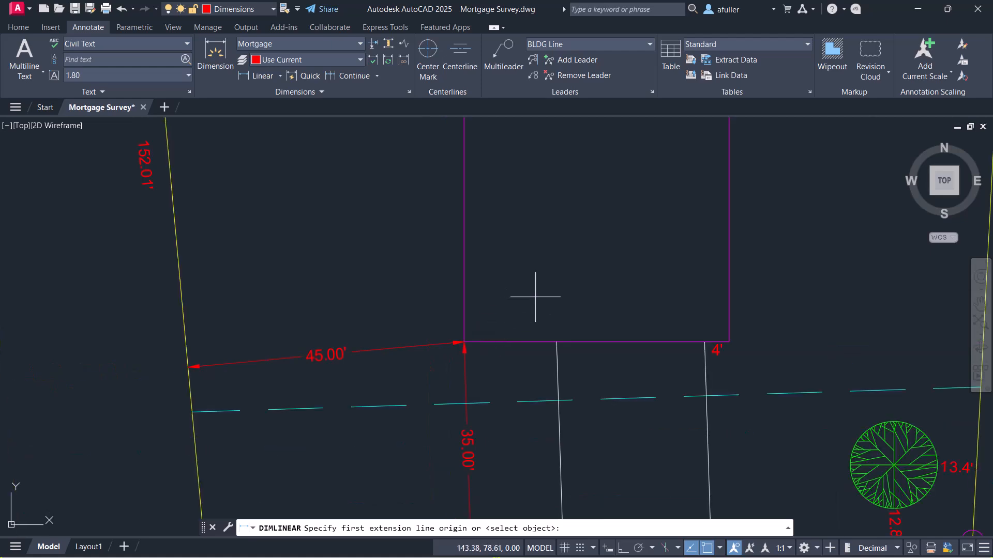
key("Return")
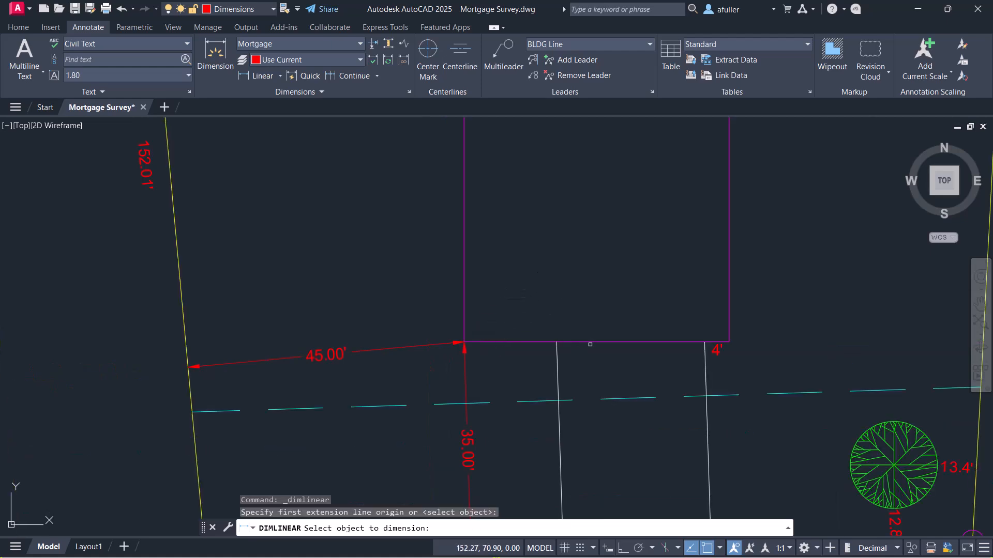
left_click(593, 341)
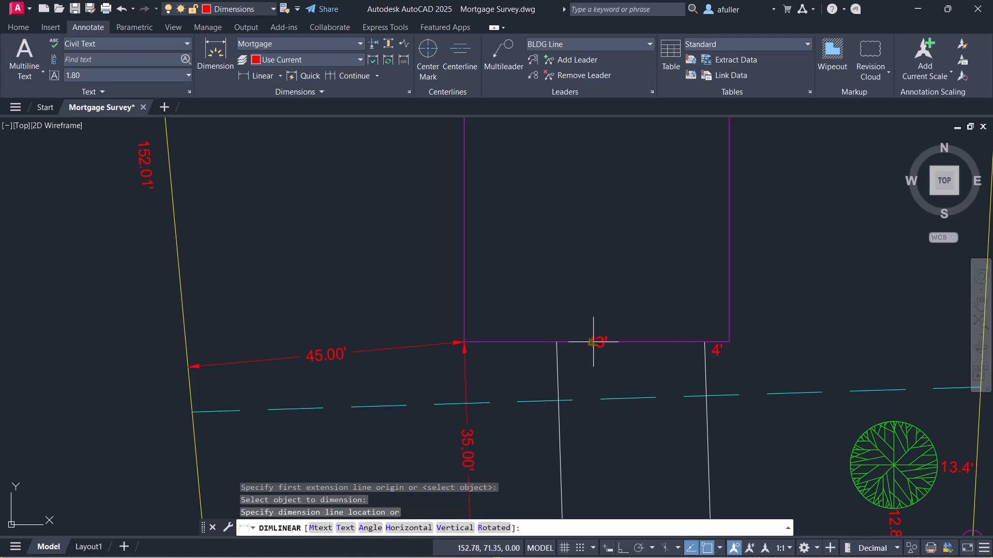
key("Escape")
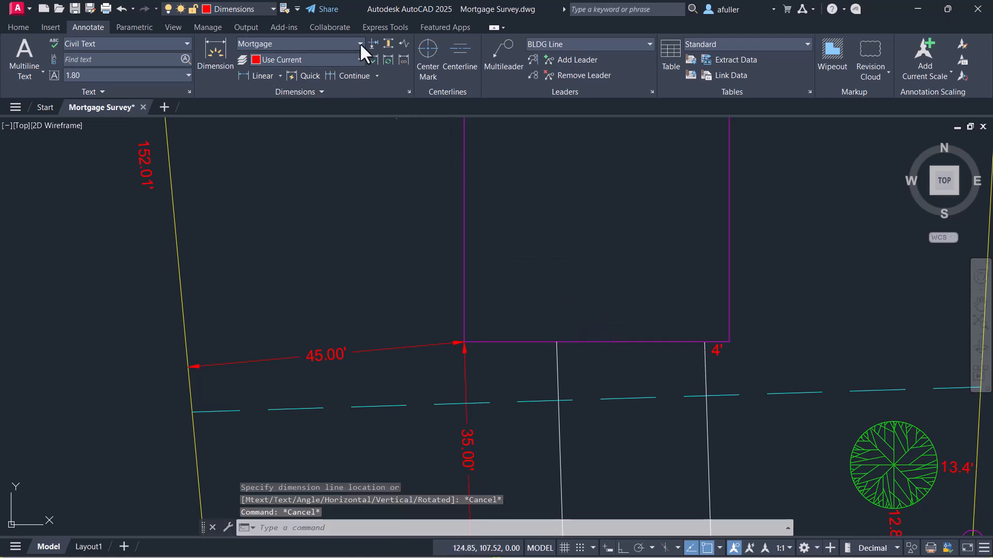
Make Mortgage .00 the current dimension style and add a linear dimension of the house's south wall, placed inside the outline
left_click(359, 44)
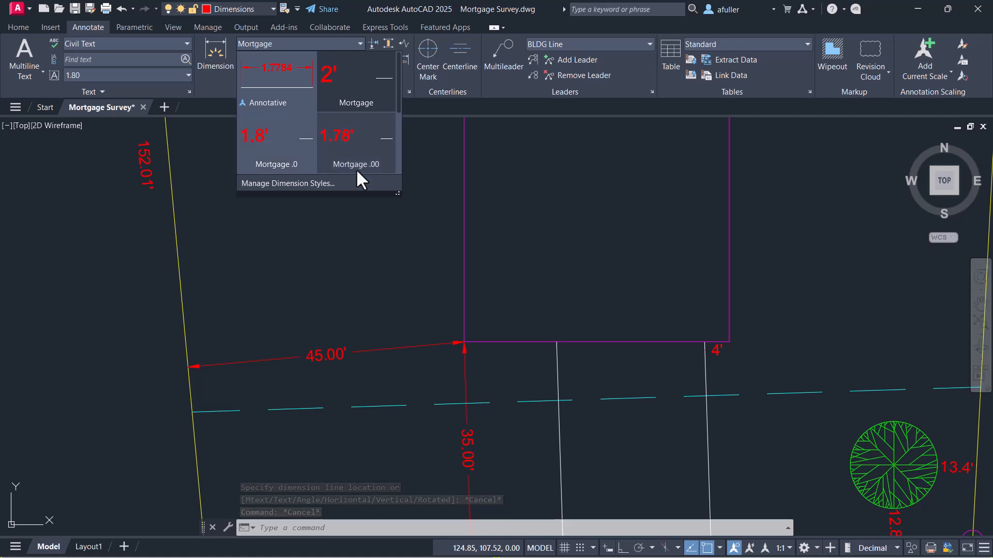
left_click(358, 149)
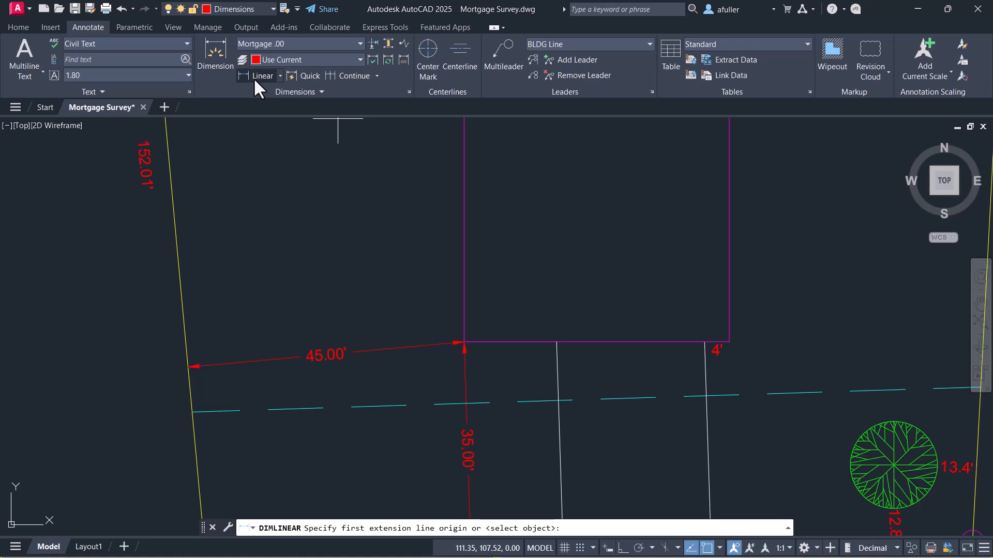
key("Return")
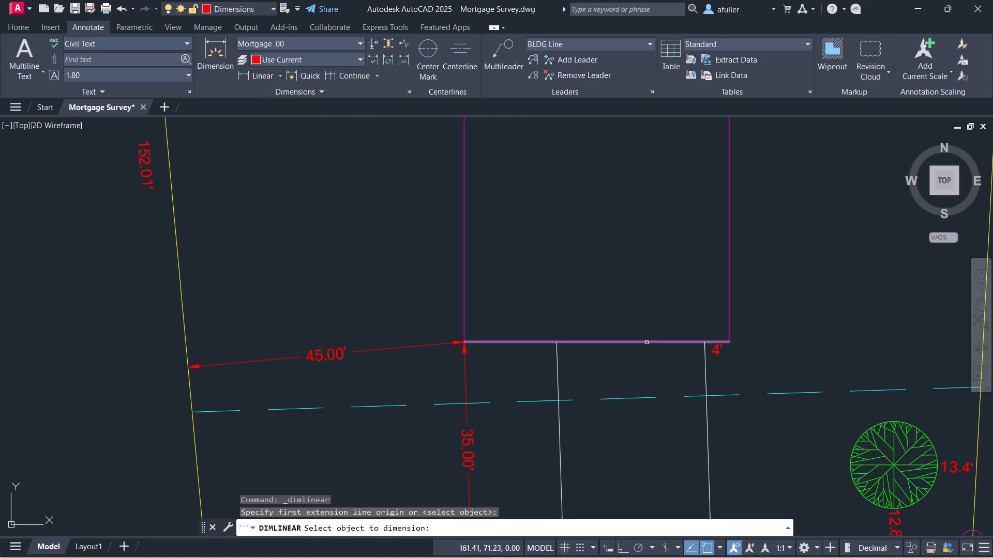
left_click(648, 343)
left_click(646, 325)
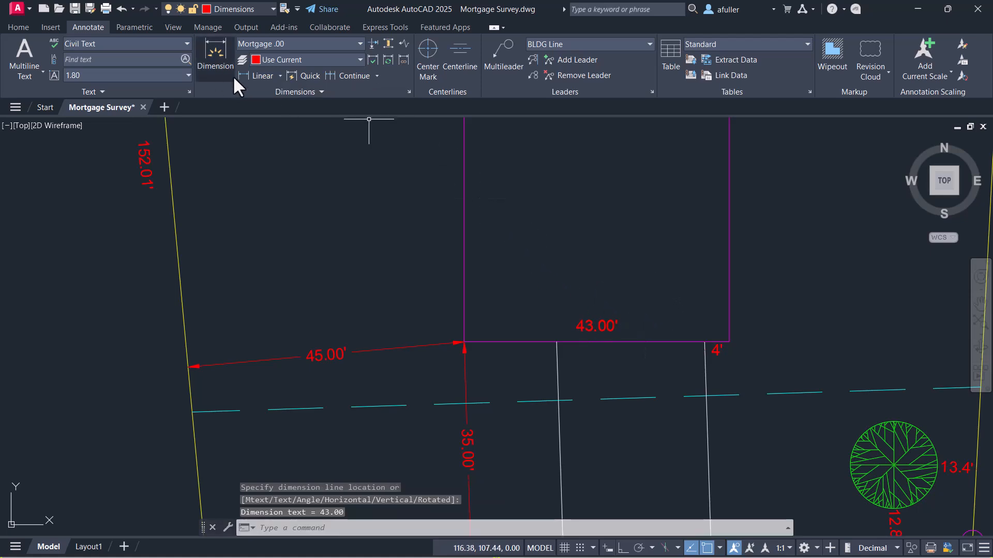
Add a linear dimension of the house's east wall, placed just inside the outline
left_click(247, 76)
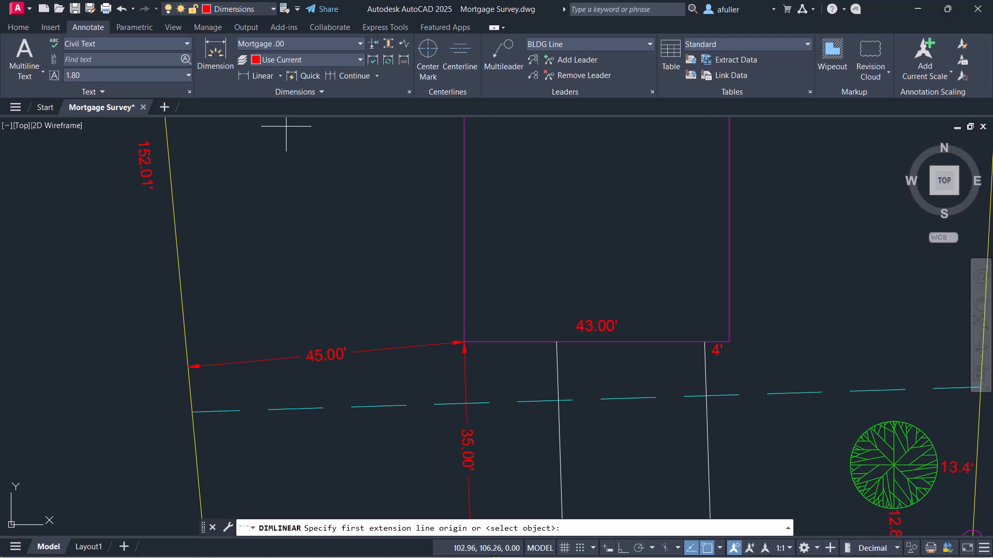
key("Return")
left_click(729, 222)
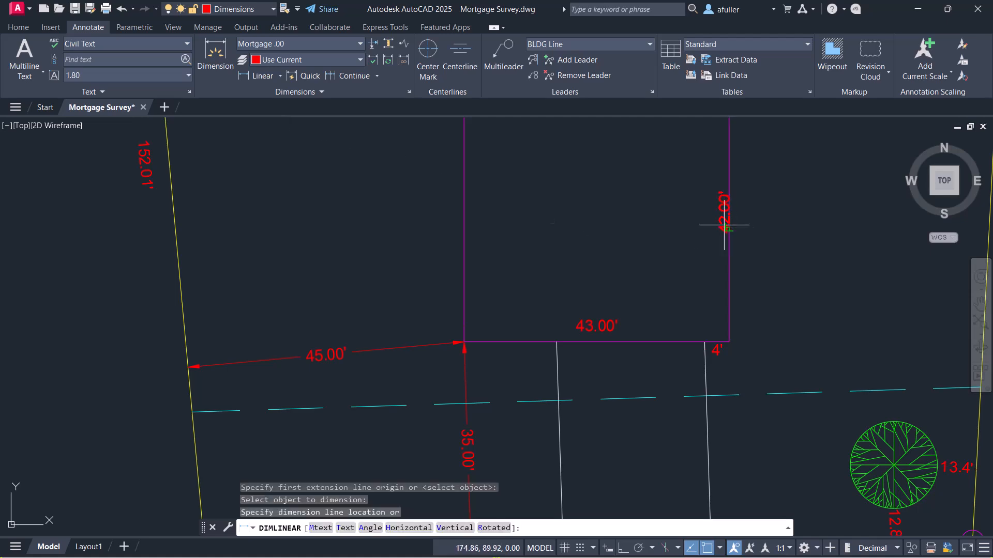
left_click(724, 219)
Add a linear dimension of the house's full west wall, placed just inside the outline
mouse_move(646, 227)
middle_mouse_down()
mouse_move(641, 300)
mouse_move(667, 381)
middle_mouse_up()
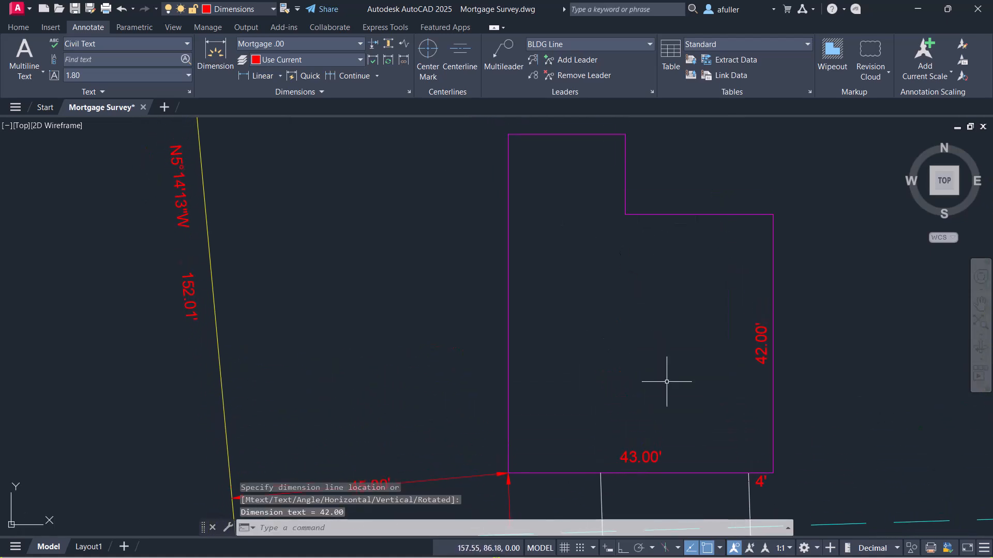
left_click(263, 76)
key("Return")
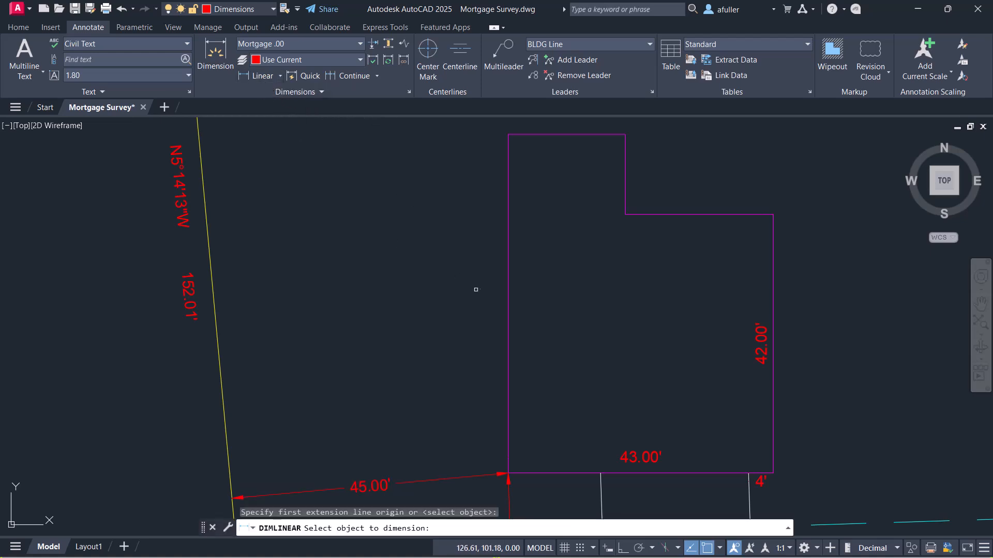
left_click(508, 302)
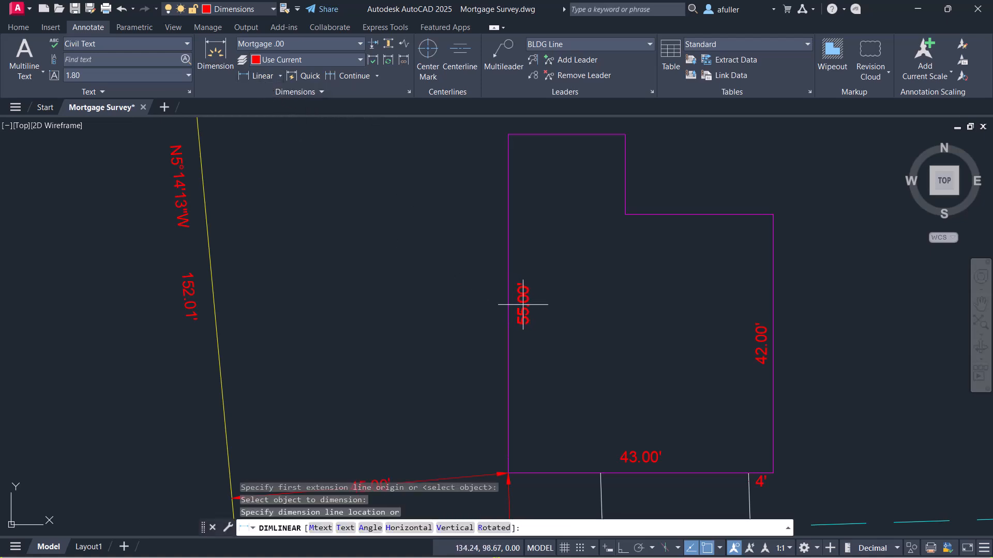
left_click(527, 303)
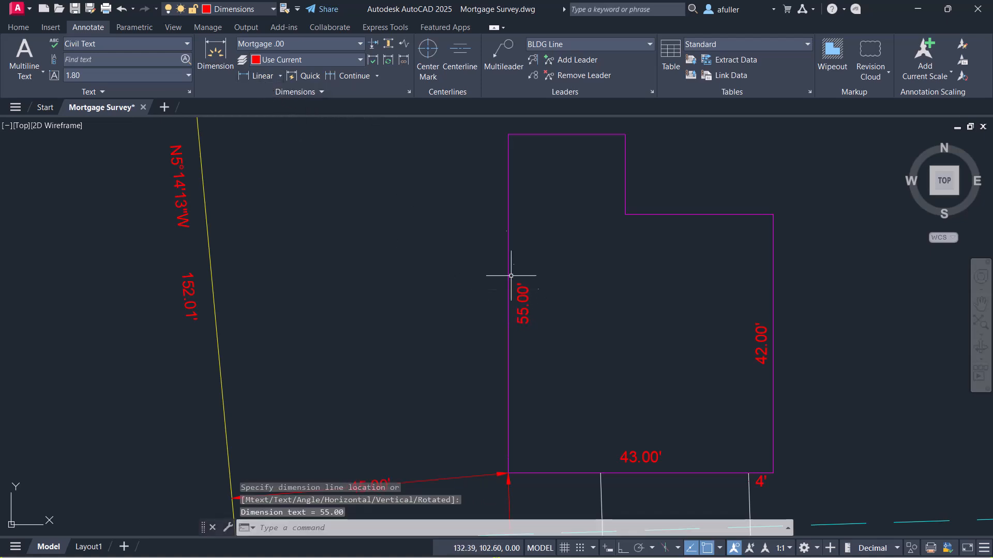
Add a linear dimension of the house's northernmost wall, placed just inside the outline
left_click(257, 75)
key("Return")
left_click(520, 134)
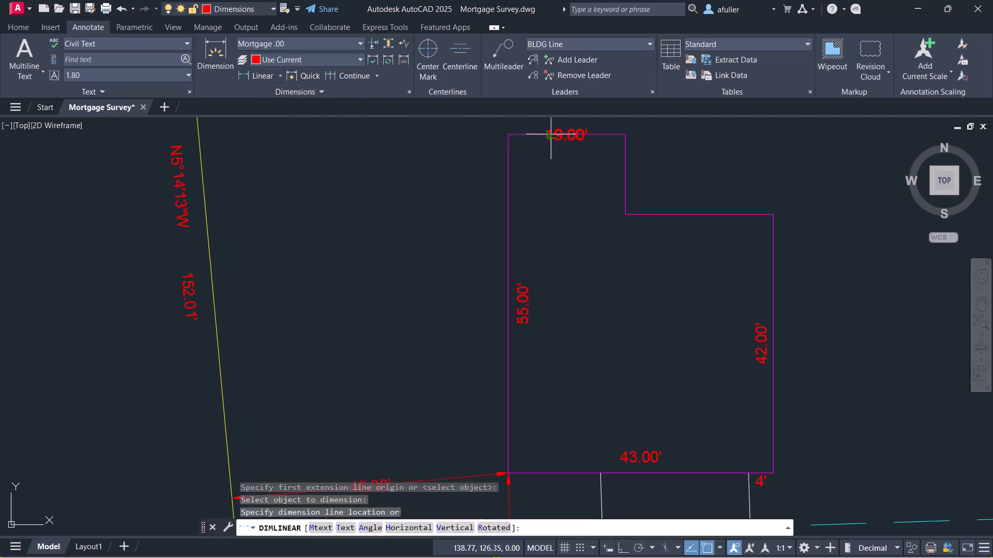
left_click(549, 147)
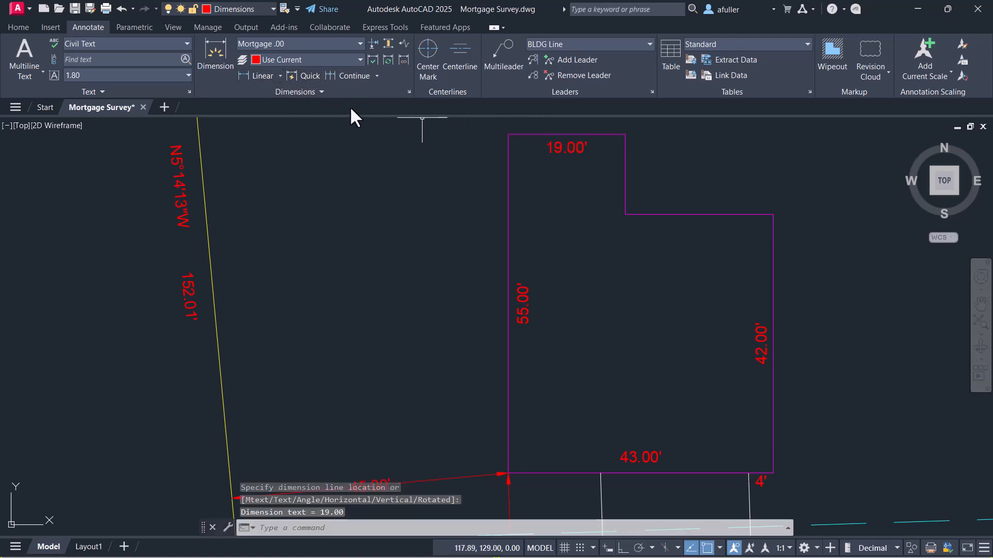
Add a linear dimension of the house's lower north-facing wall, east of the step in the outline, placed just inside the outline
key("Return")
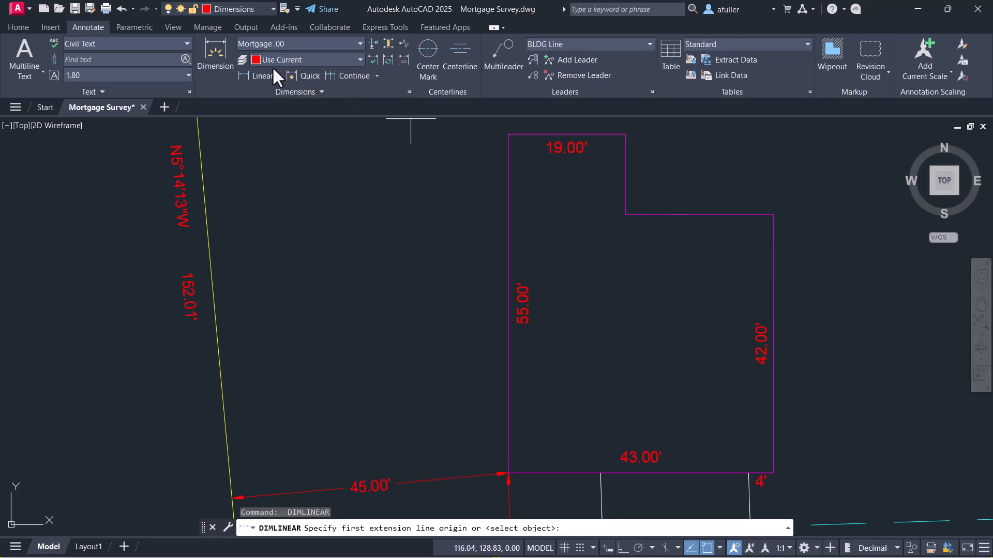
left_click(248, 75)
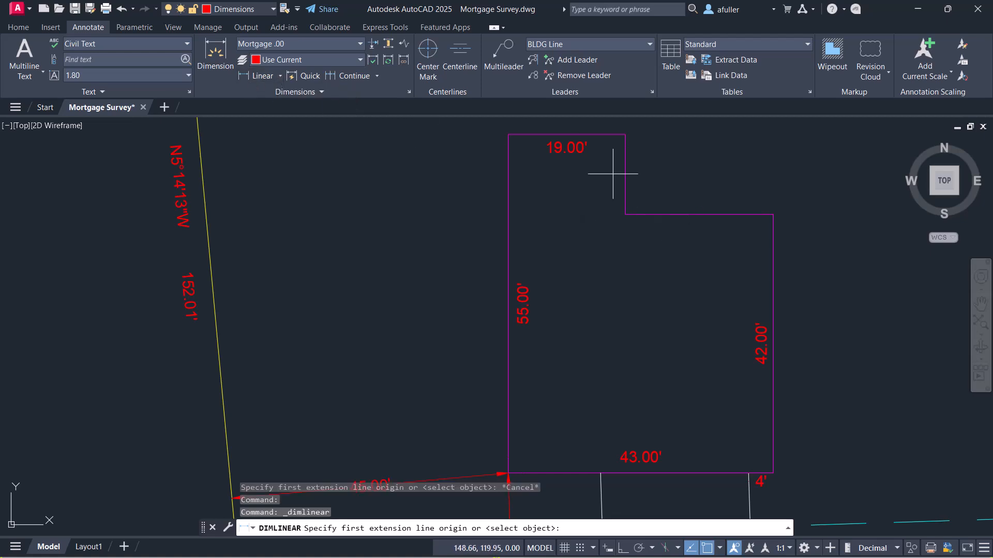
key("Return")
left_click(671, 217)
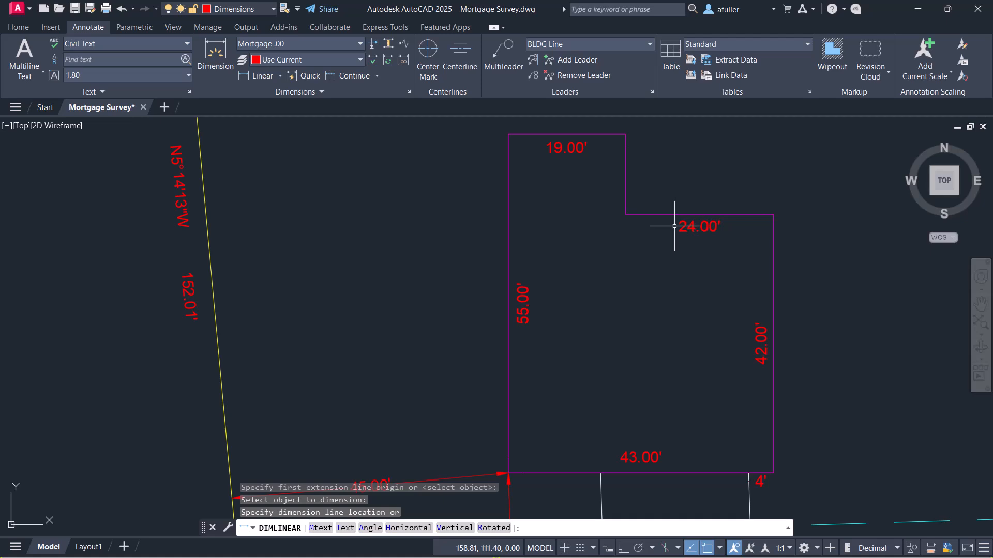
left_click(666, 221)
left_click(639, 164)
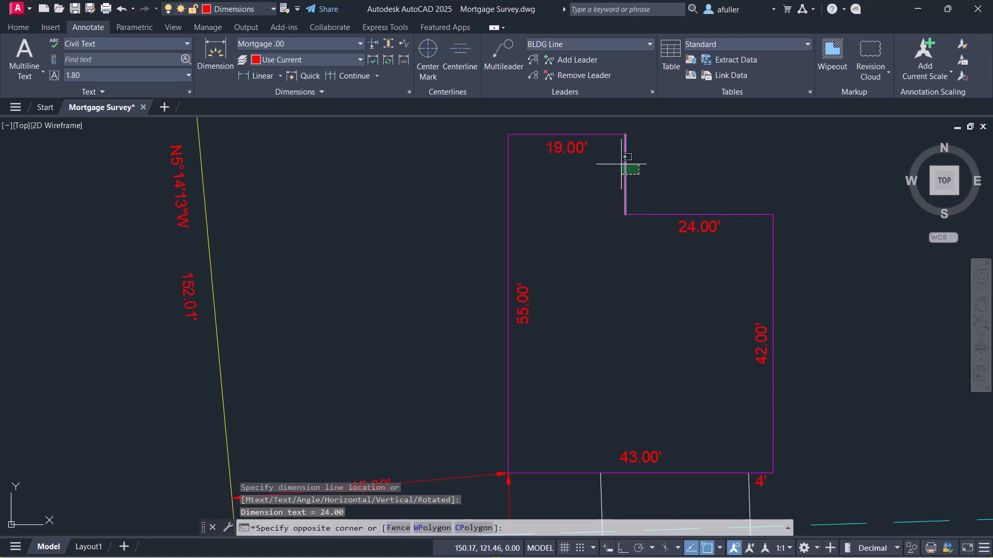
left_click(623, 197)
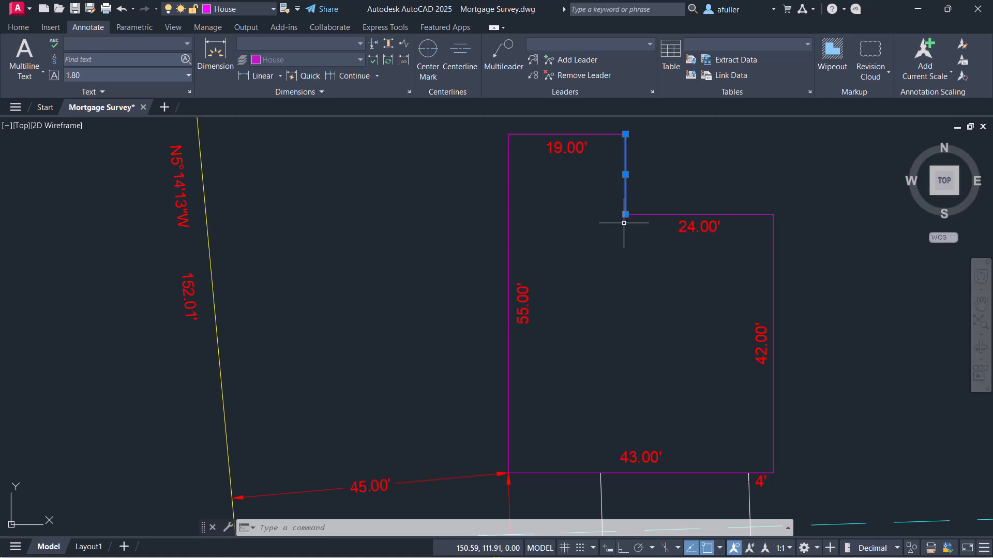
key("Escape")
key("Escape")
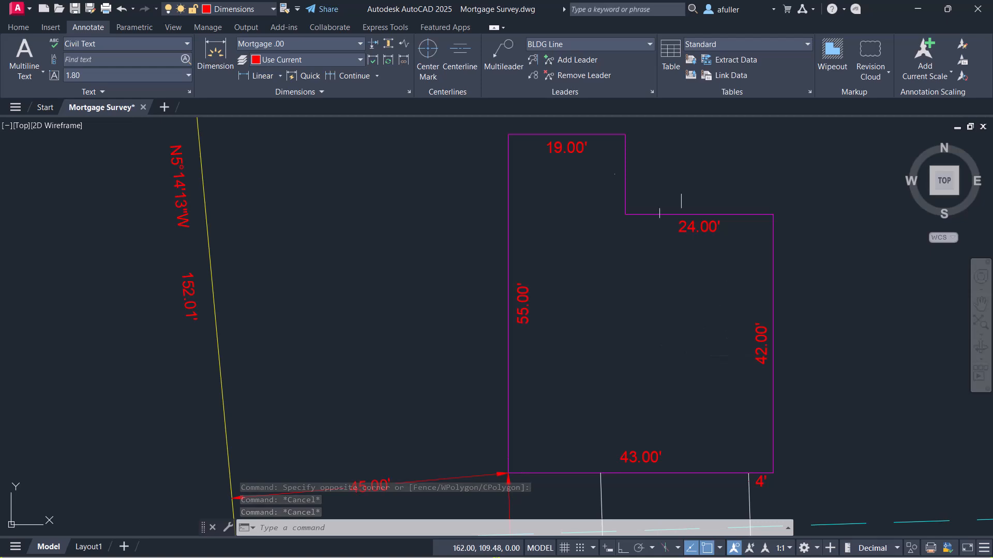
scroll(620, 279, "down", 4)
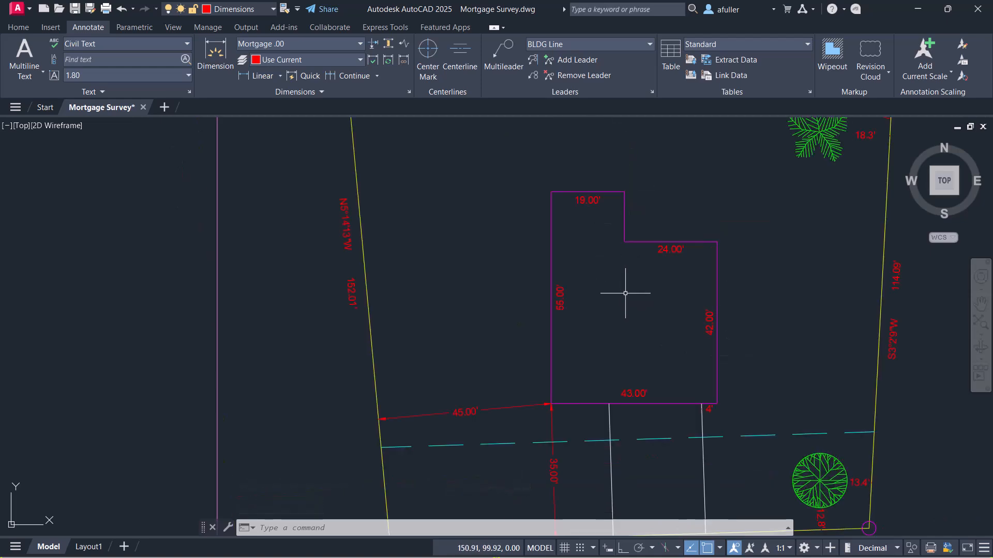
scroll(626, 295, "down", 3)
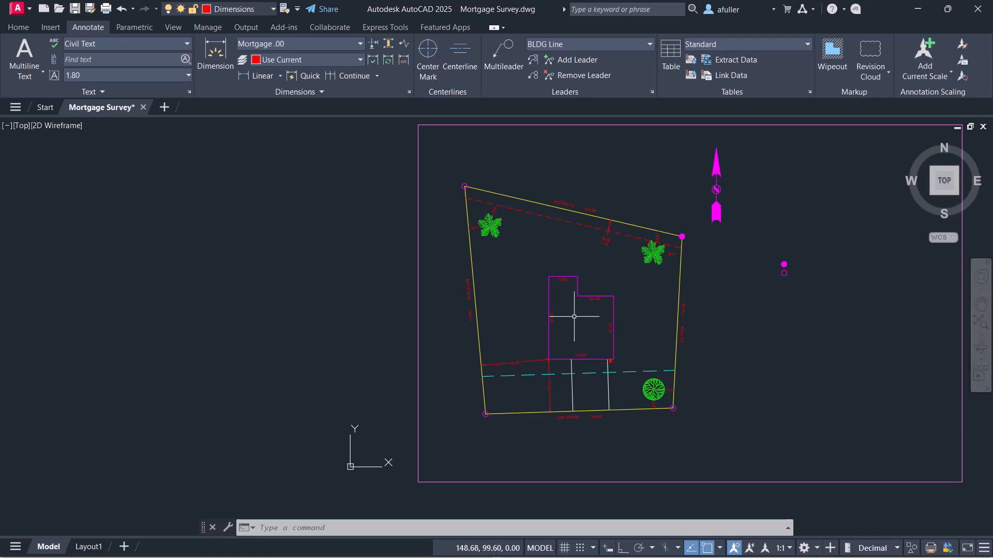
middle_click_drag(574, 320, 497, 329)
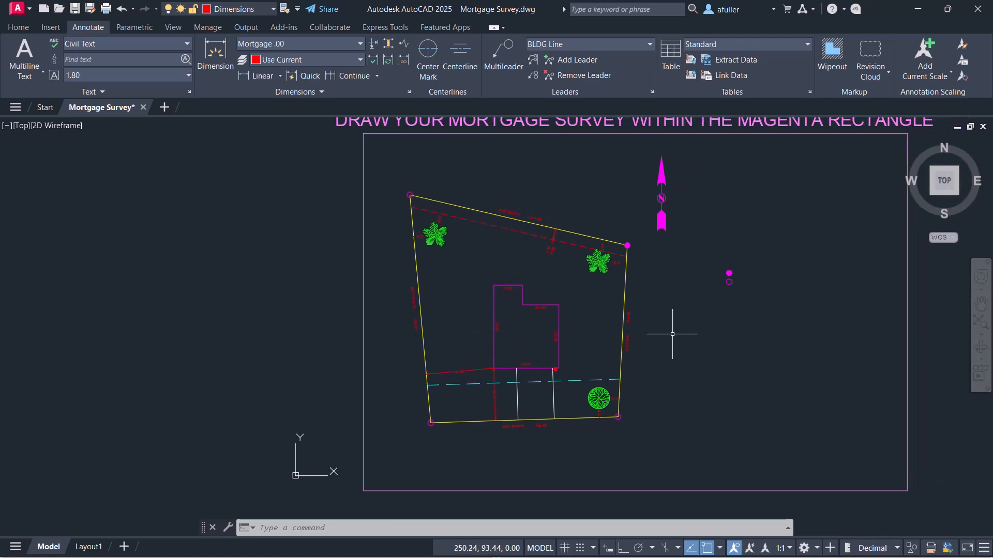